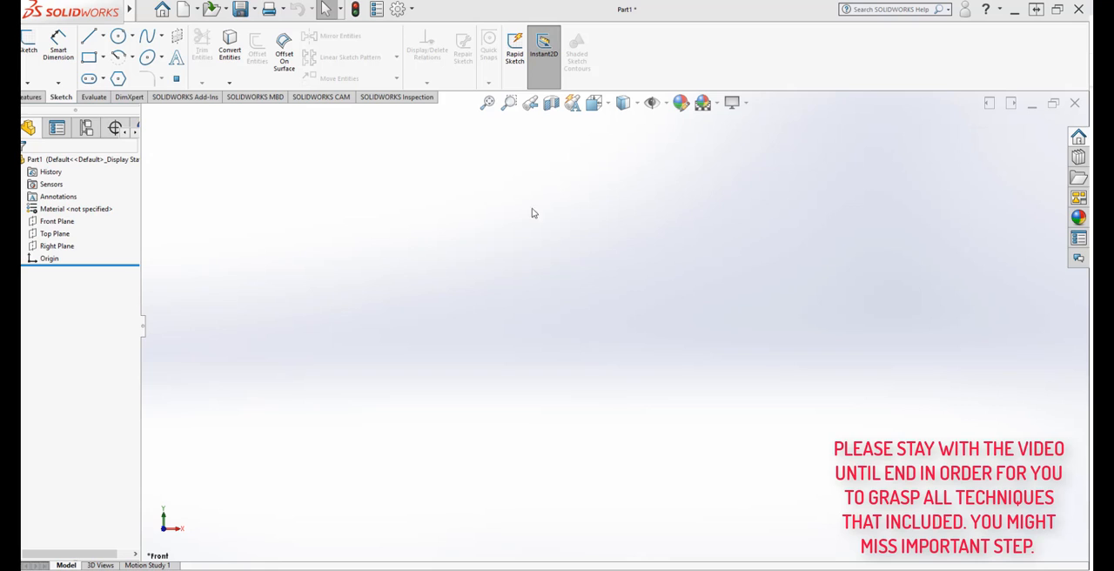
# Step: Start a sketch on the Front Plane and draw a circle centred on the origin with a radius of about 3.21 in
pyautogui.click(61, 223)
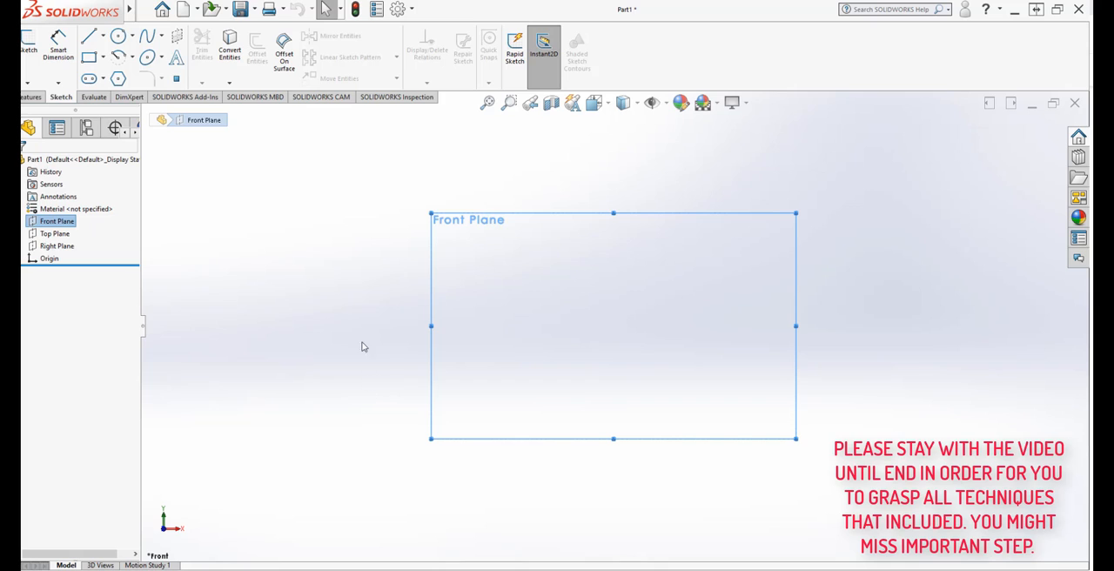
pyautogui.click(29, 44)
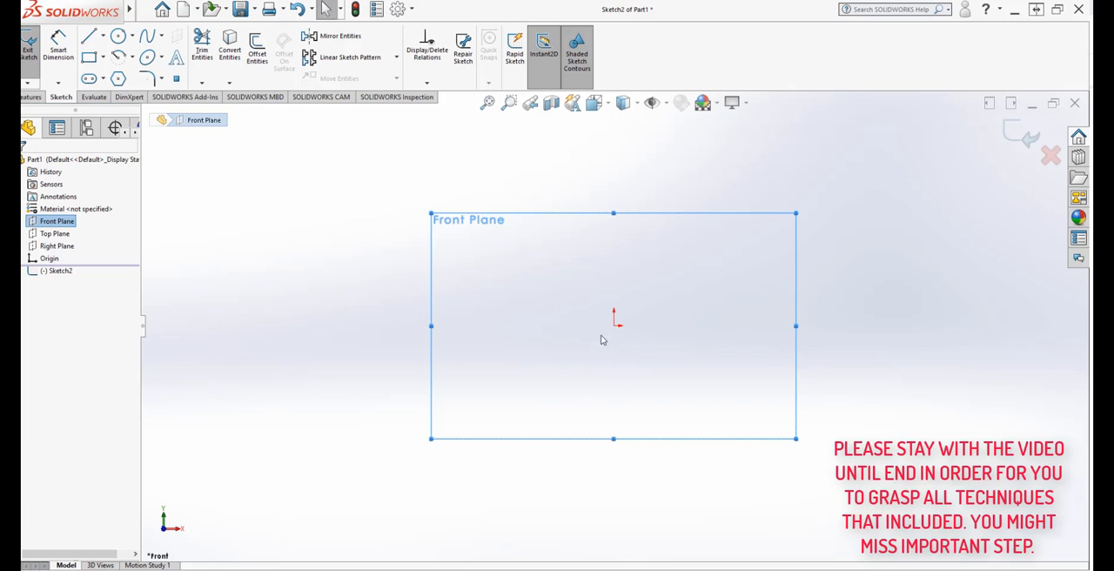
pyautogui.click(118, 38)
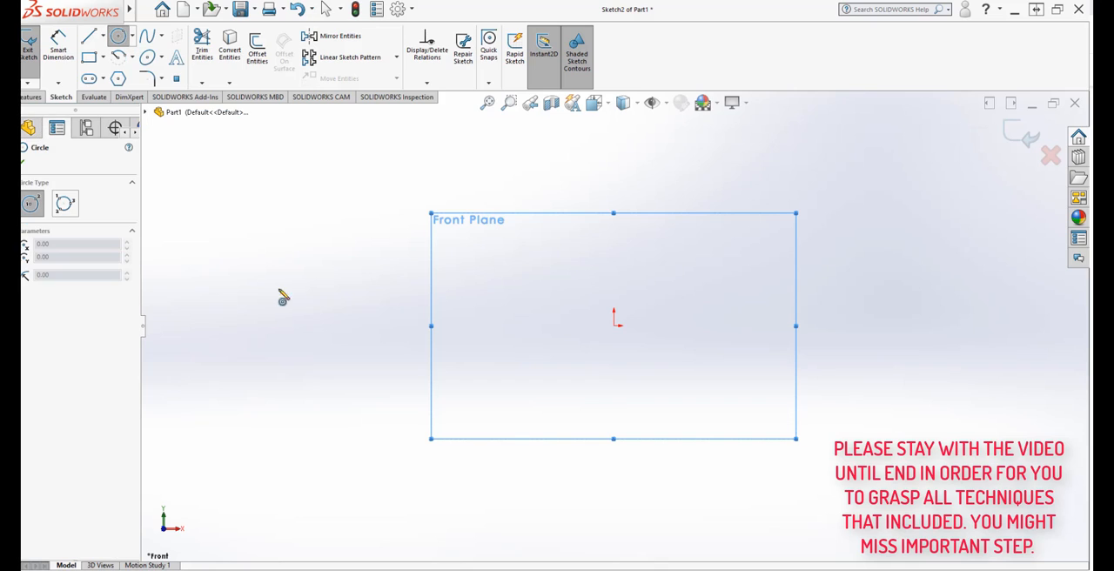
pyautogui.click(614, 322)
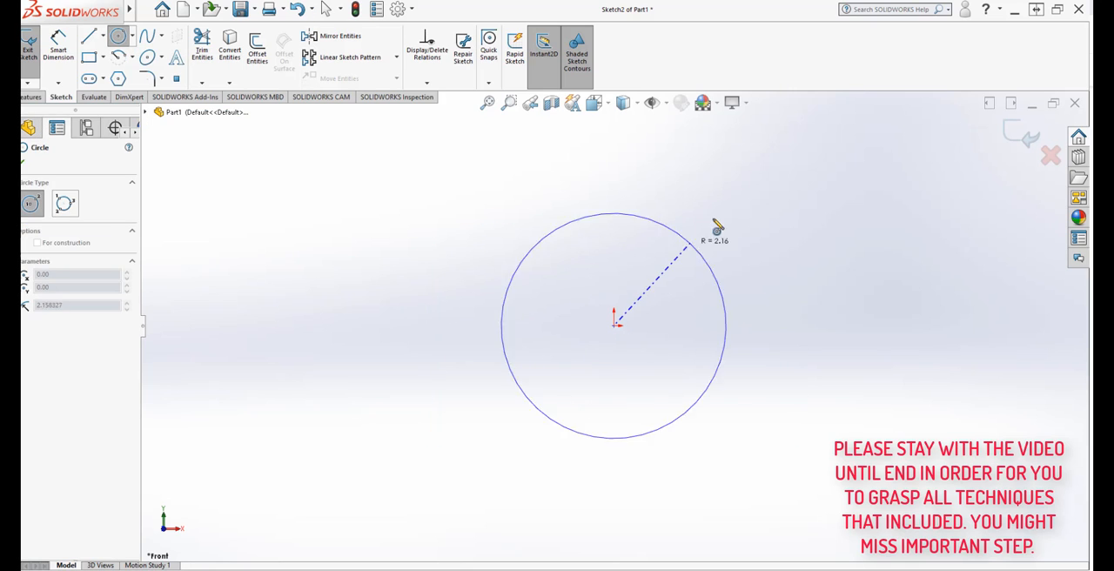
pyautogui.click(729, 209)
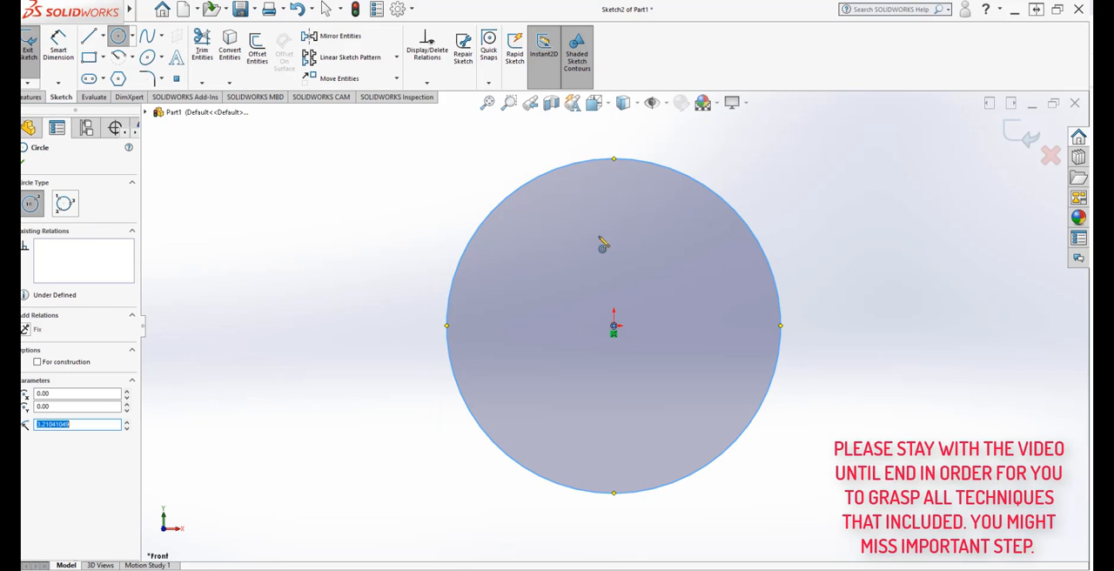
# Step: Check in the document properties that the unit system is IPS (inch, pound, second), and finish the Circle command
pyautogui.click(412, 9)
pyautogui.click(418, 27)
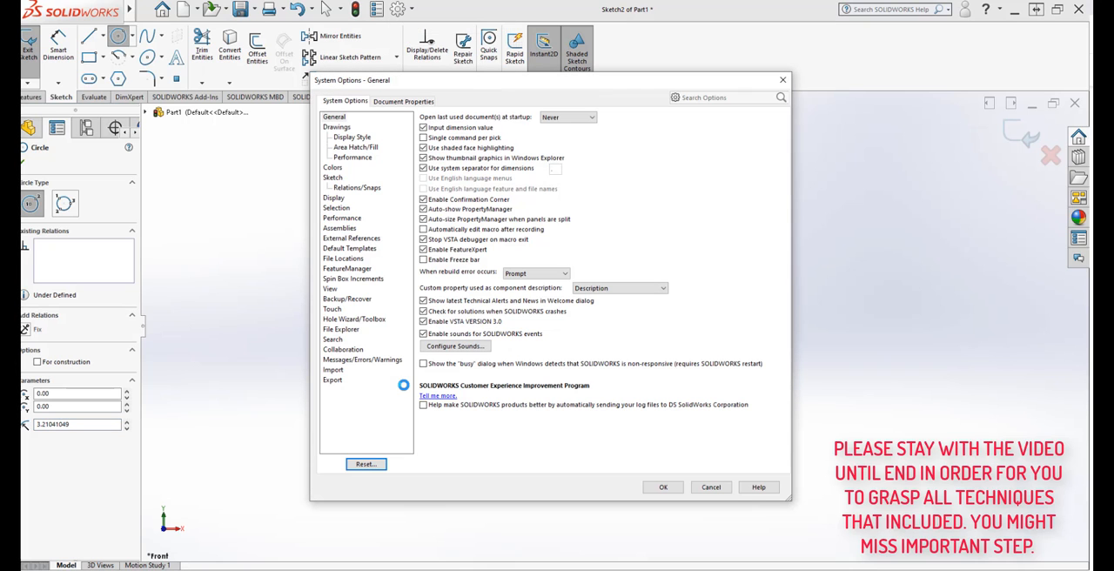
pyautogui.click(393, 102)
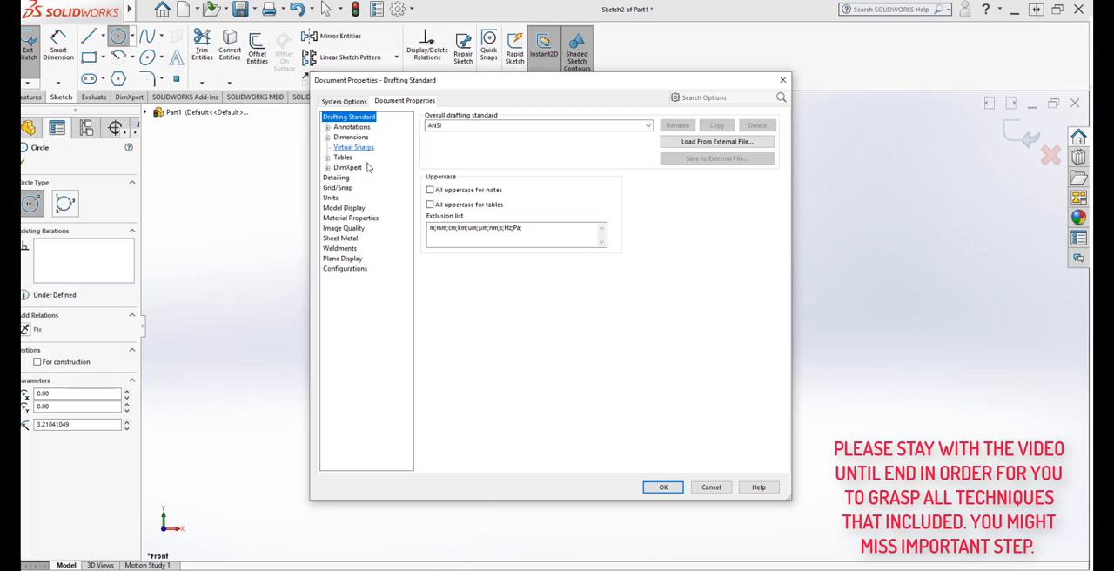
pyautogui.click(331, 198)
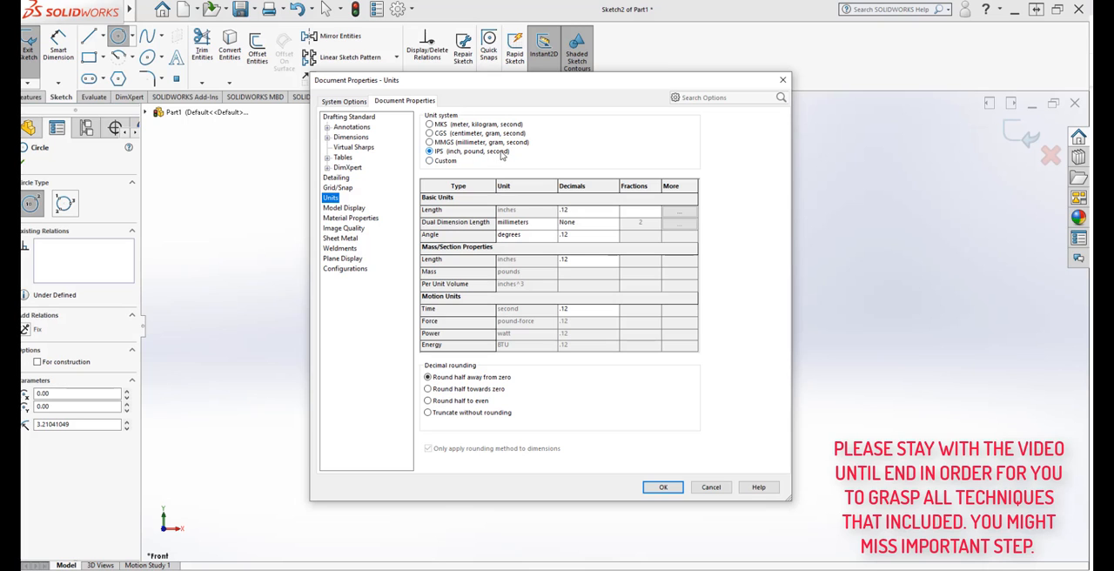
pyautogui.click(665, 487)
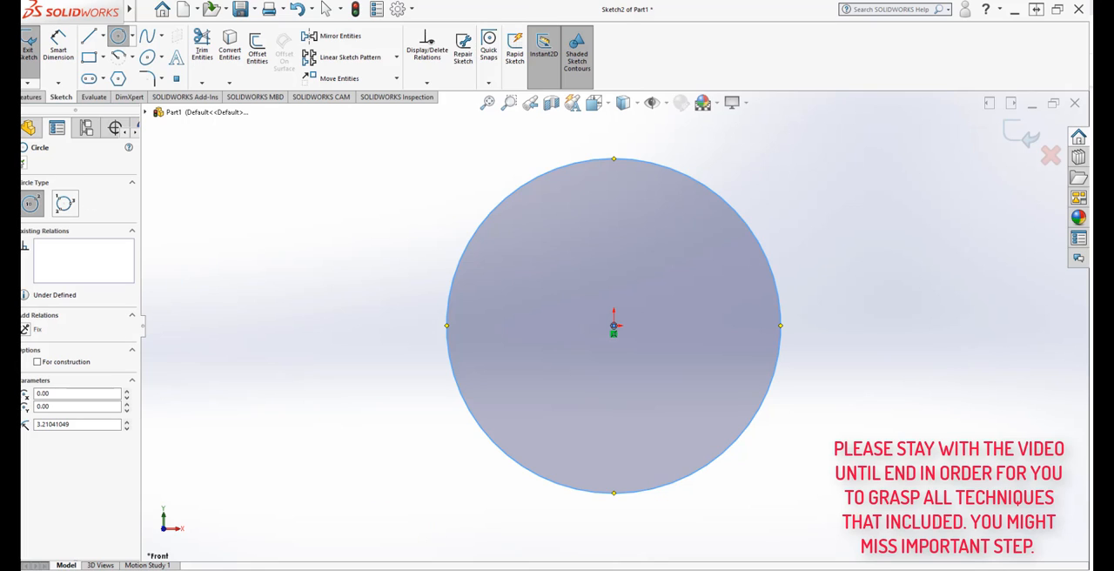
pyautogui.click(24, 162)
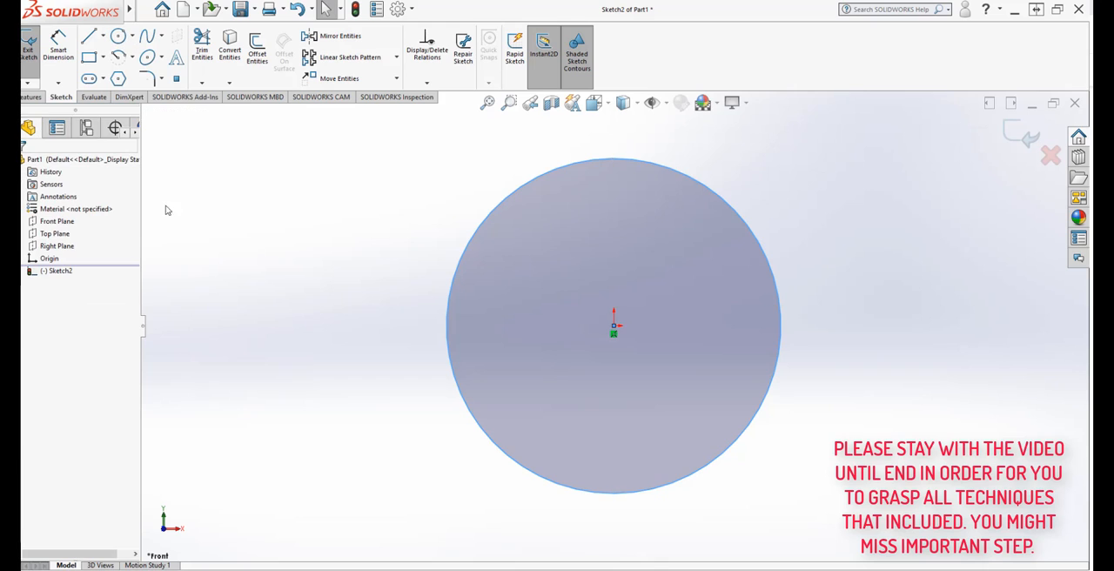
# Step: Dimension the circle's diameter with Smart Dimension and set it to 3 in
pyautogui.click(57, 54)
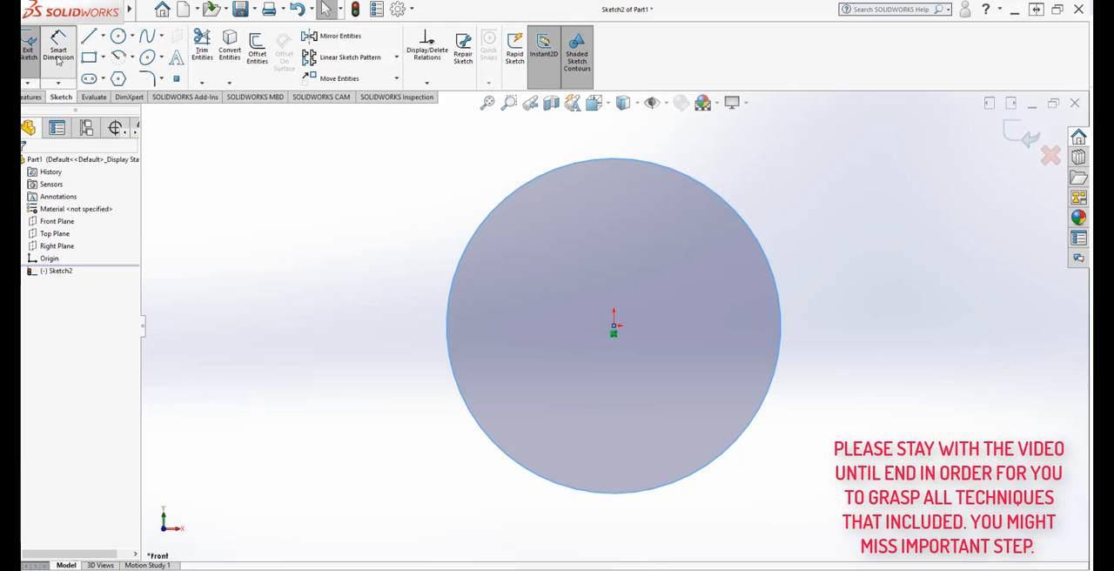
pyautogui.click(448, 353)
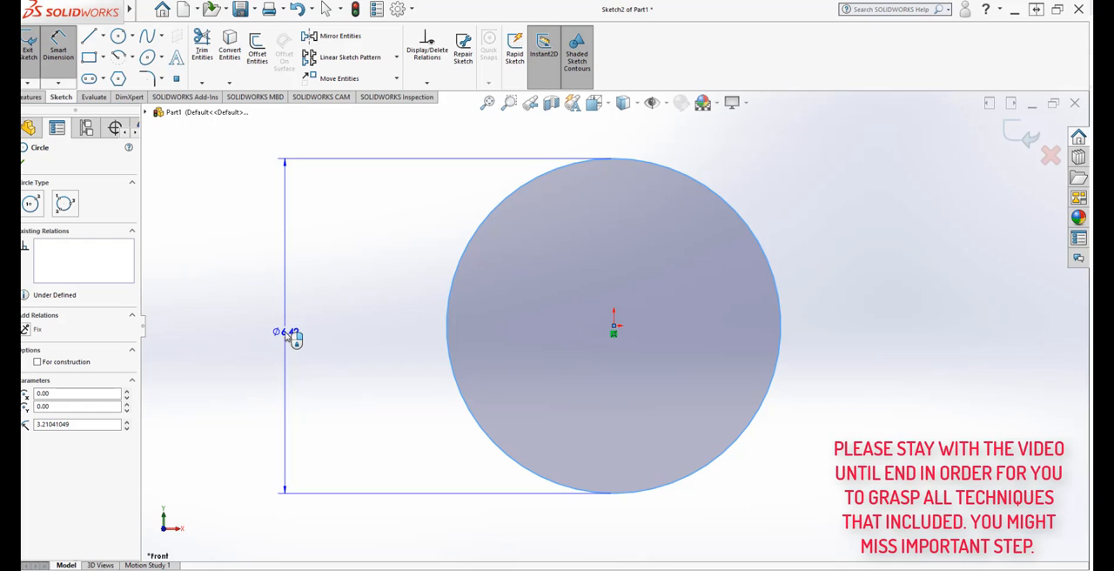
pyautogui.click(290, 337)
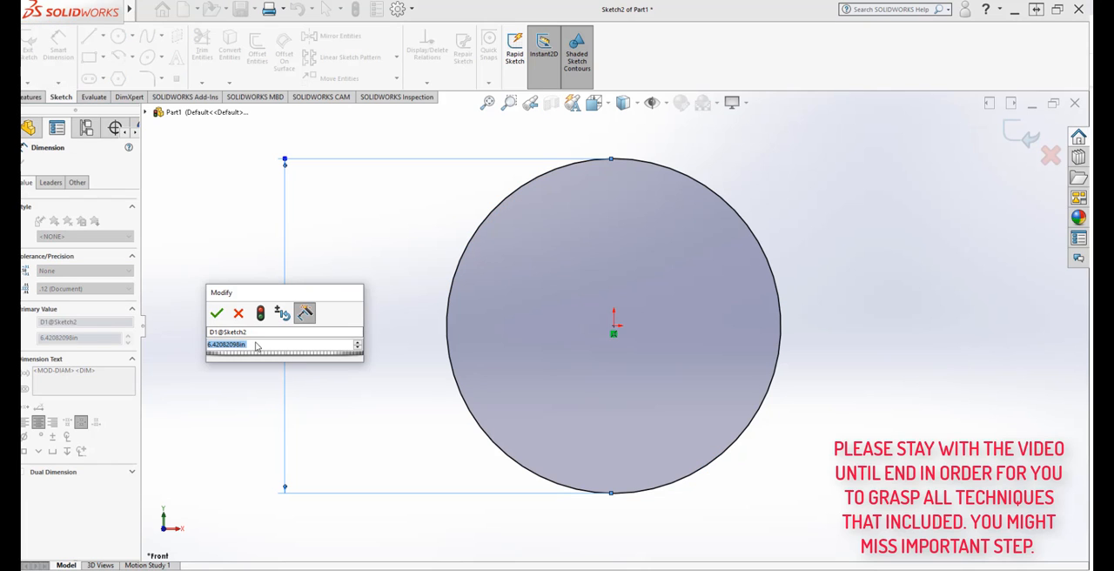
pyautogui.write('3')
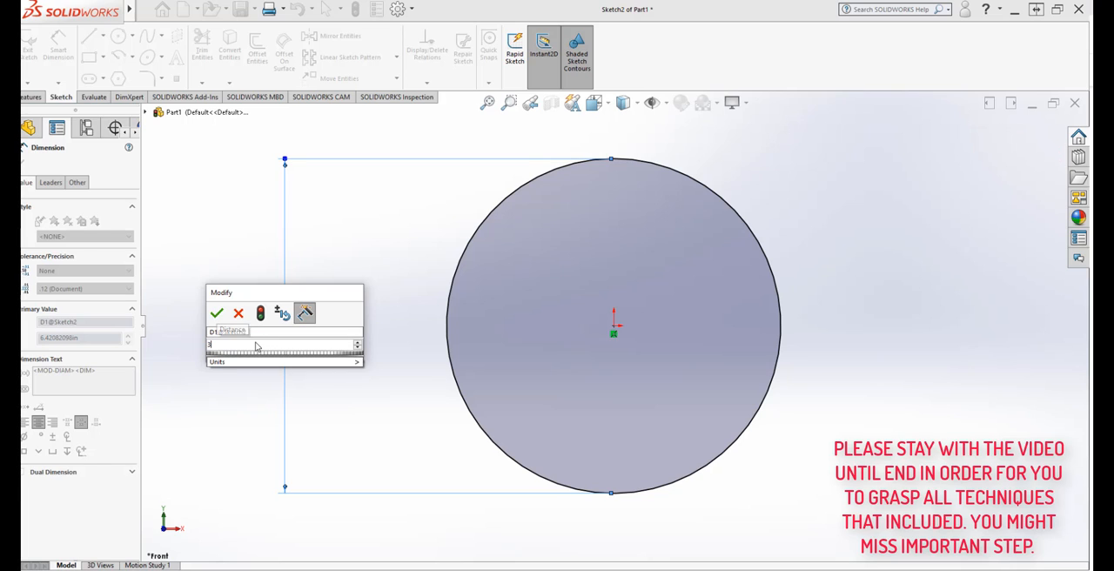
pyautogui.moveTo(292, 361)
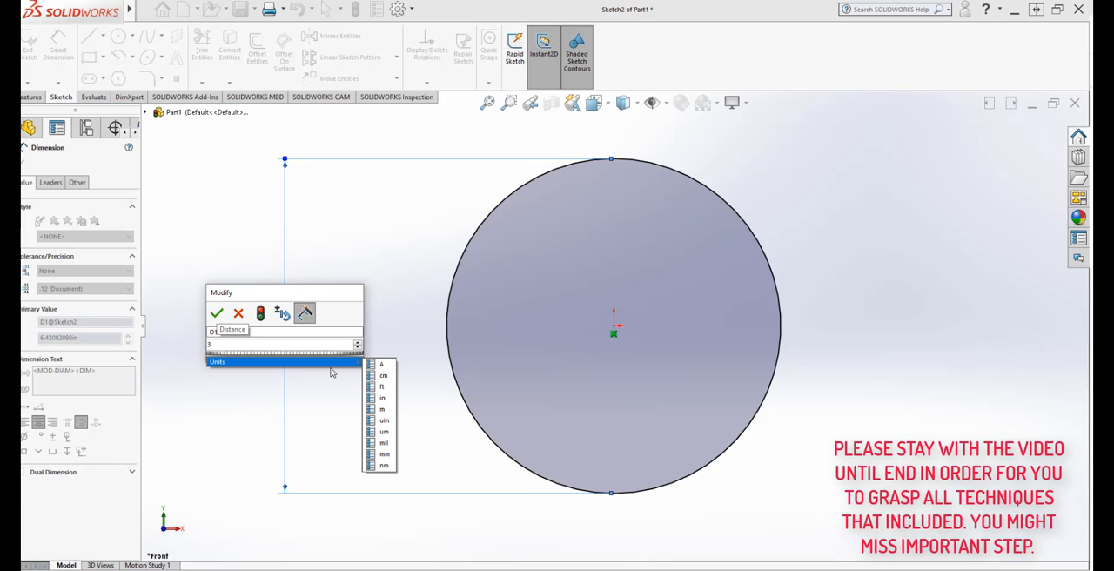
pyautogui.click(390, 400)
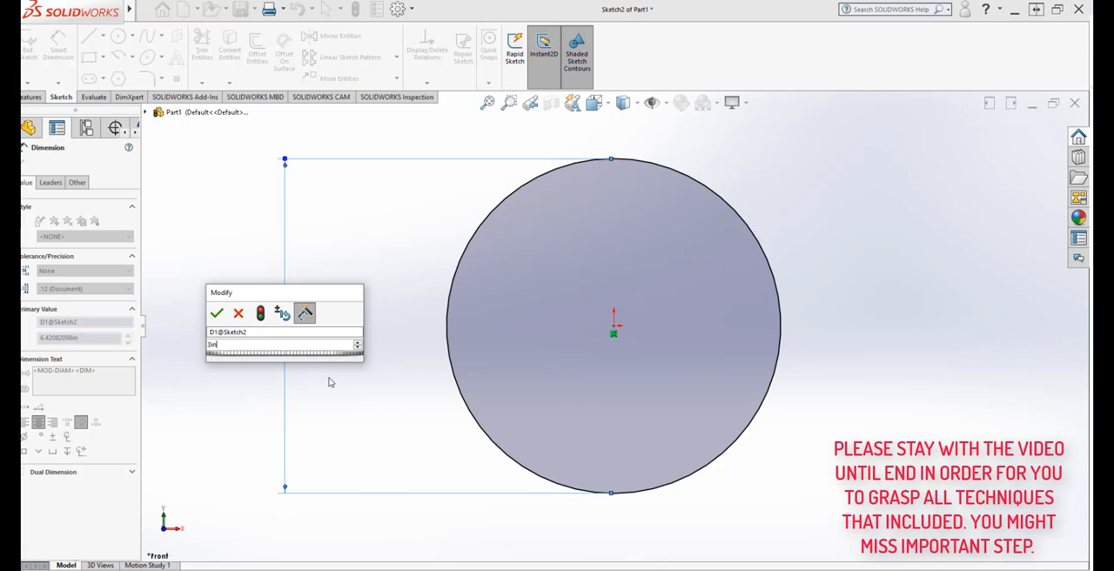
pyautogui.click(261, 314)
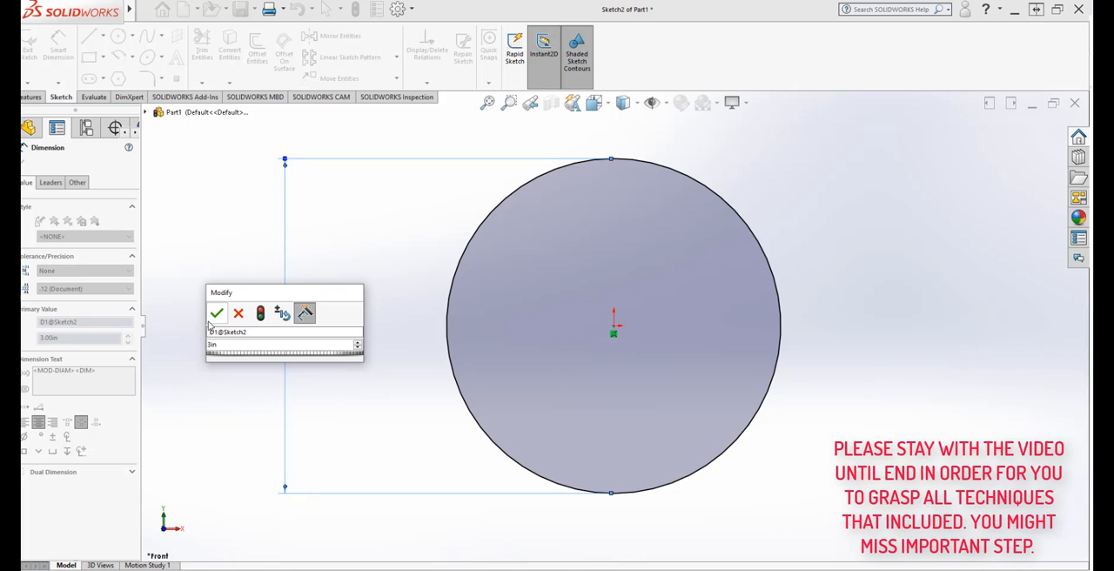
pyautogui.click(217, 315)
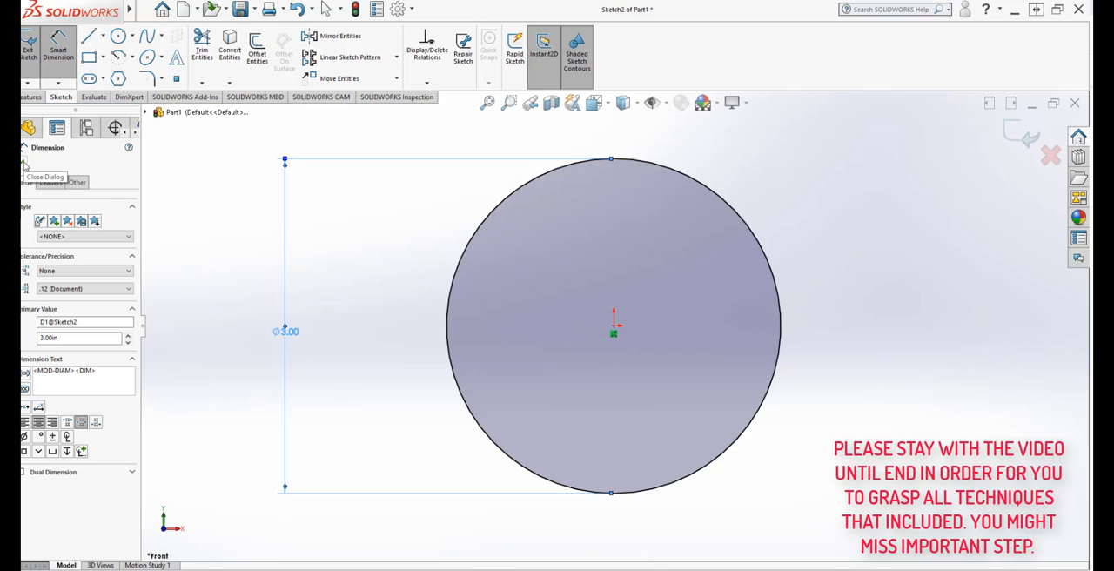
pyautogui.click(25, 164)
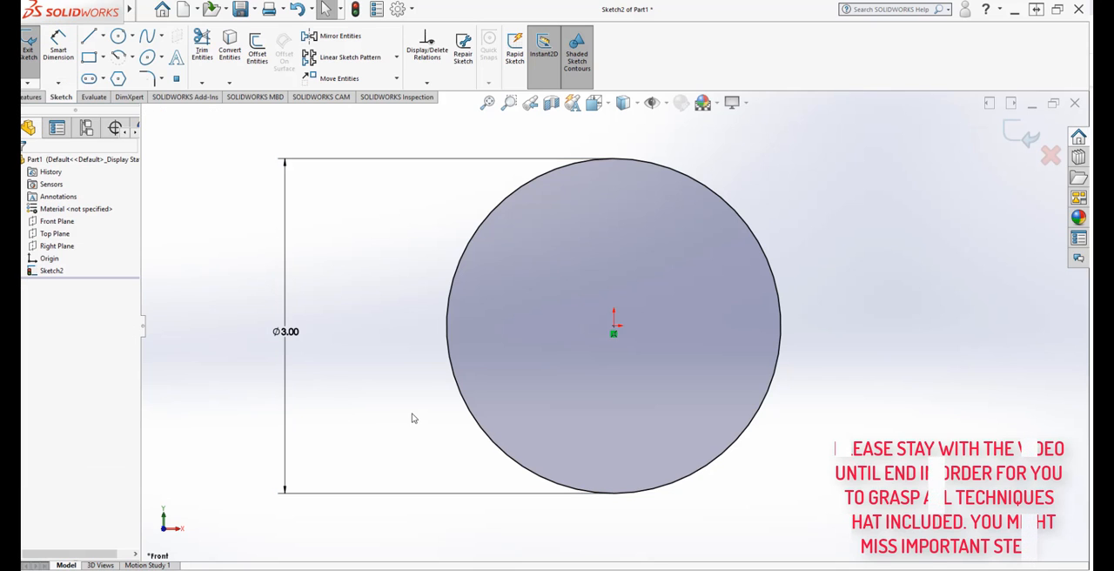
# Step: Draw a second, smaller circle about 1.7 in in diameter, centred on the origin inside the first circle
pyautogui.press('z')
pyautogui.scroll(-1, 944, 405)
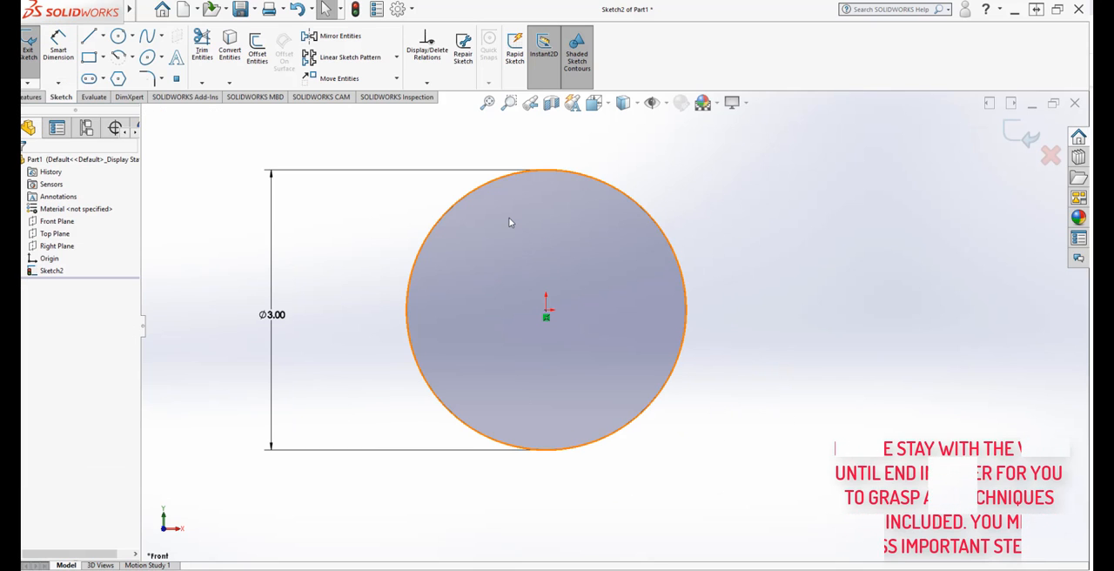
pyautogui.scroll(-1, 509, 219)
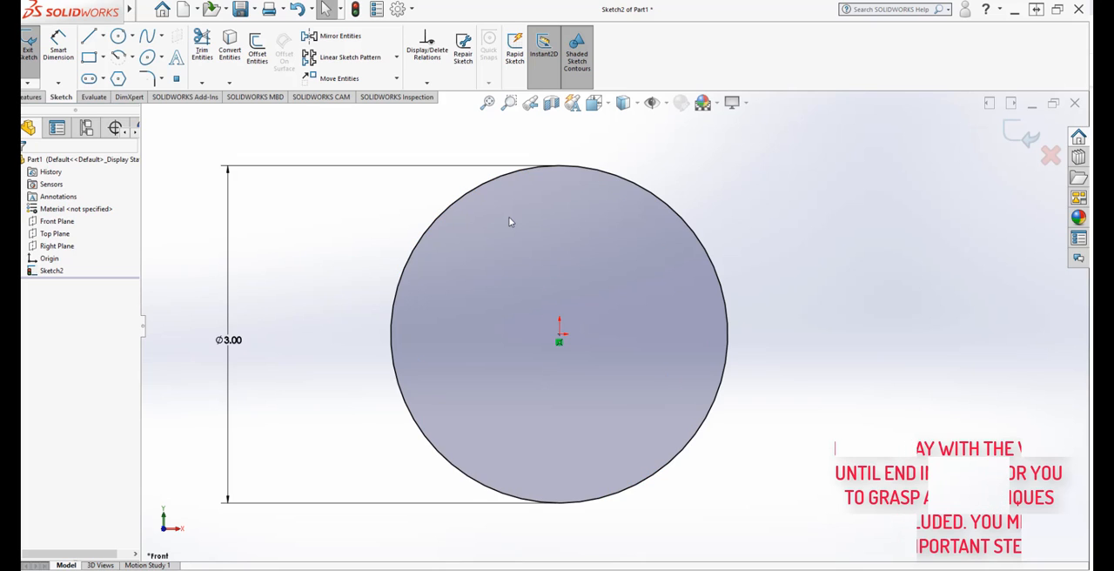
pyautogui.click(119, 36)
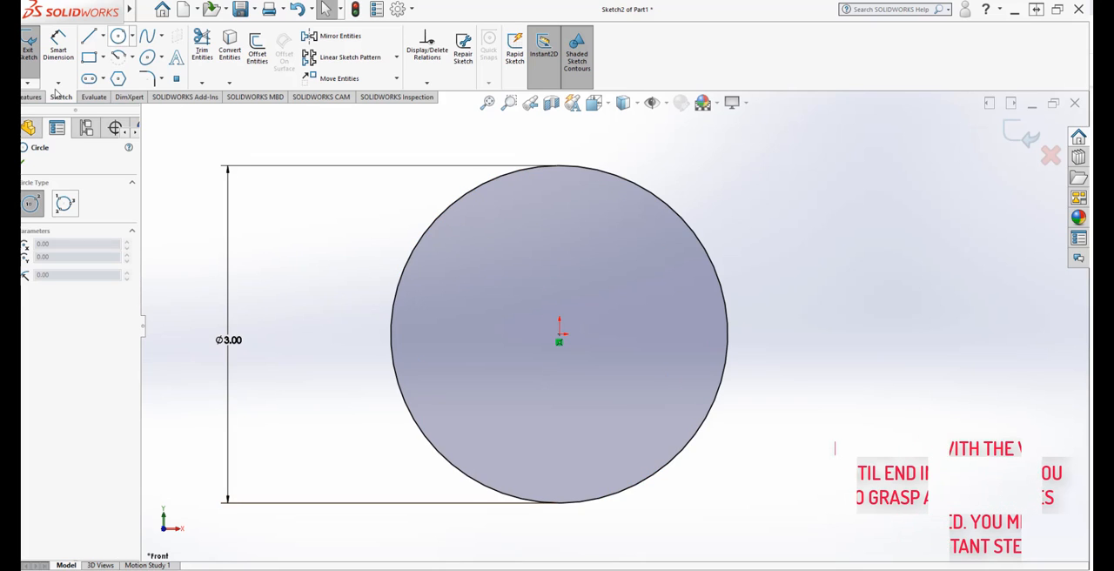
pyautogui.click(559, 341)
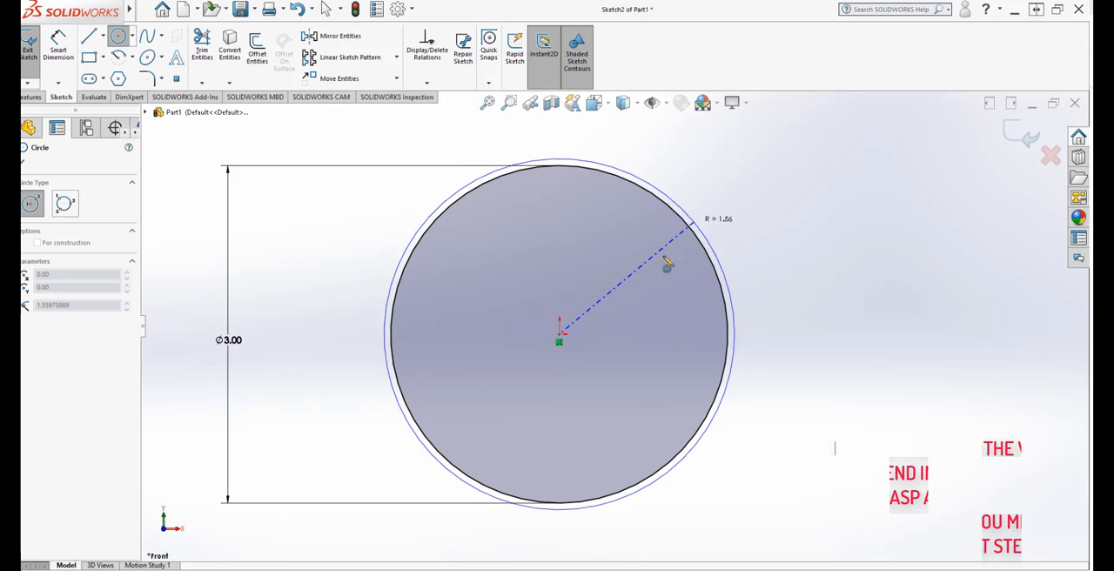
pyautogui.click(636, 277)
pyautogui.press('Escape')
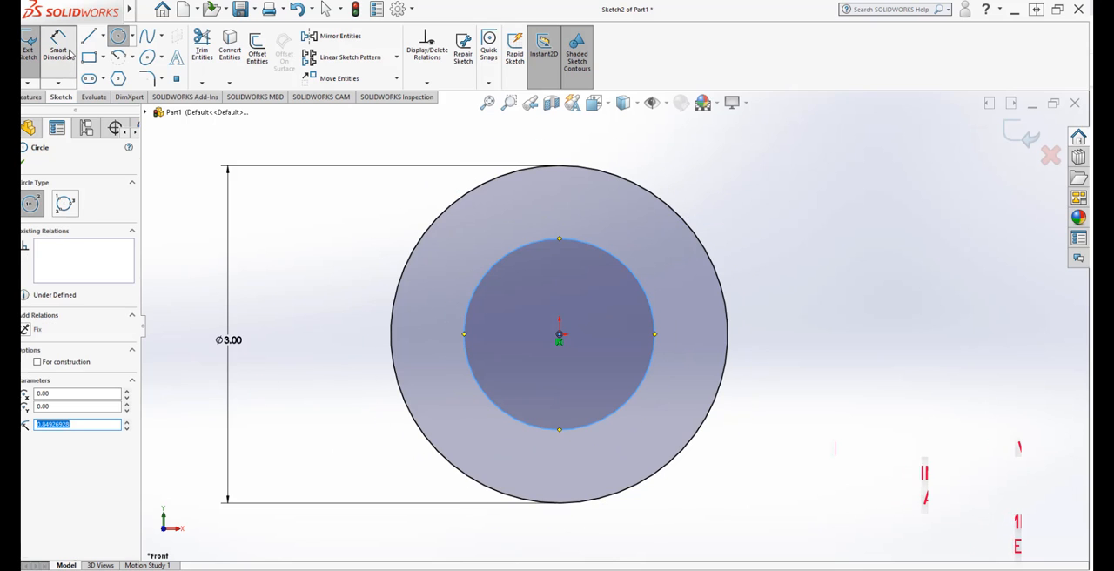
# Step: Dimension the inner circle's diameter with Smart Dimension and set it to 1.5 in
pyautogui.click(465, 356)
pyautogui.click(305, 343)
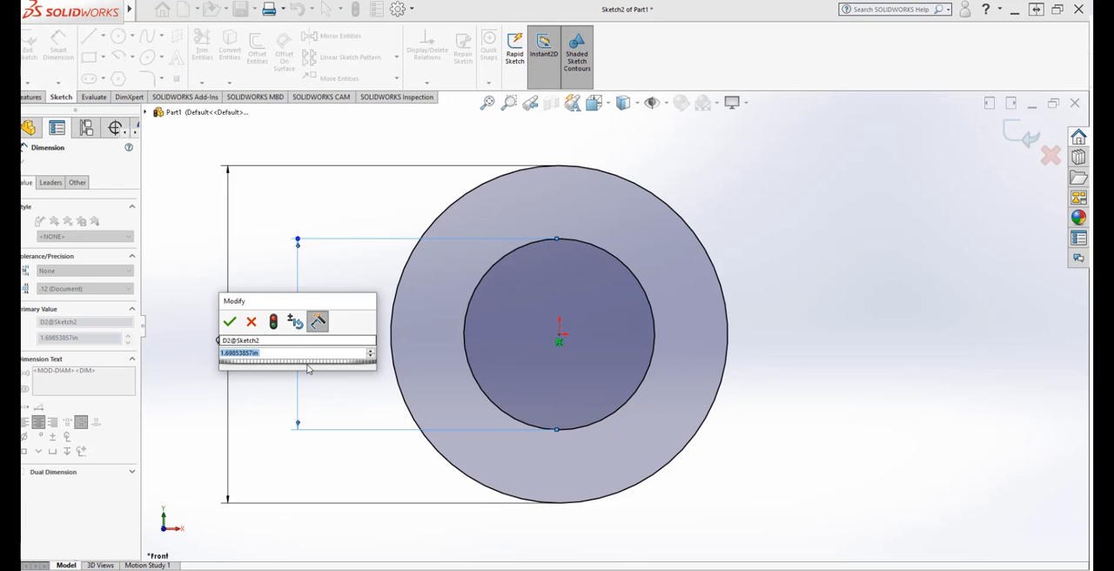
pyautogui.write('1.5')
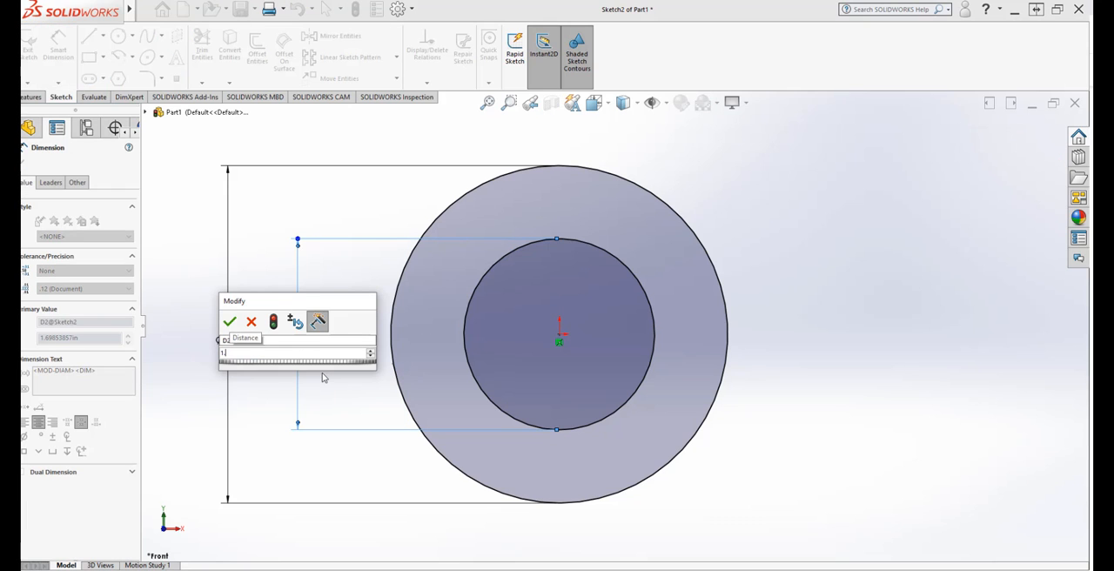
pyautogui.moveTo(367, 375)
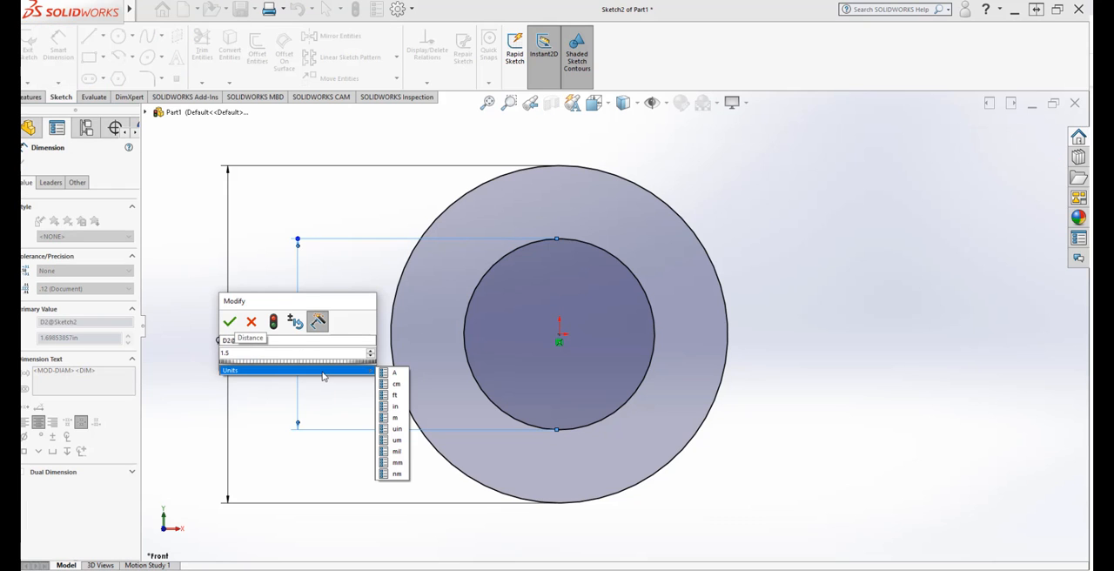
pyautogui.click(395, 406)
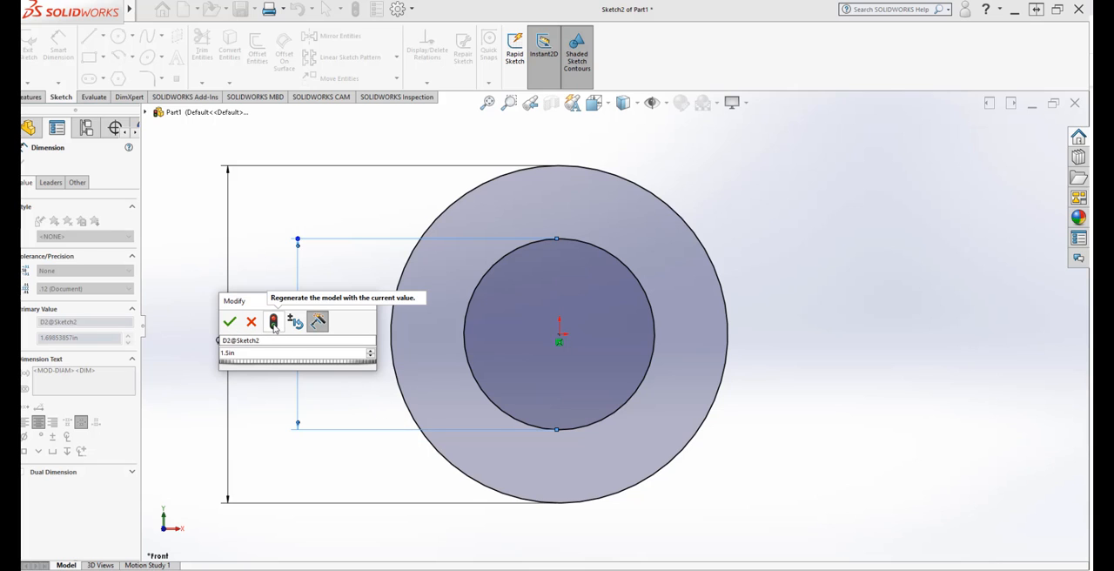
pyautogui.click(273, 324)
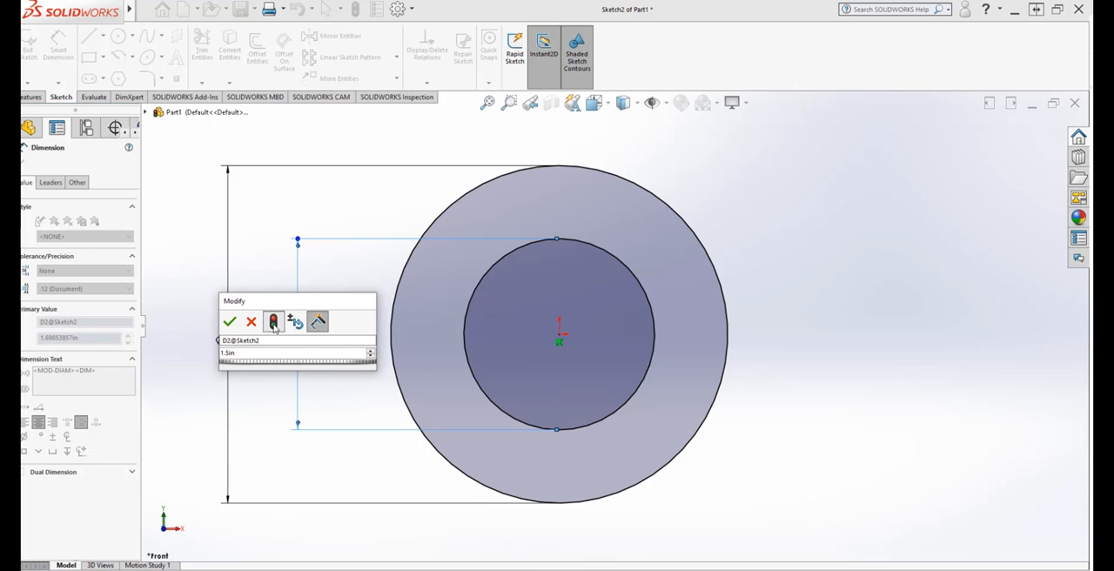
pyautogui.click(230, 322)
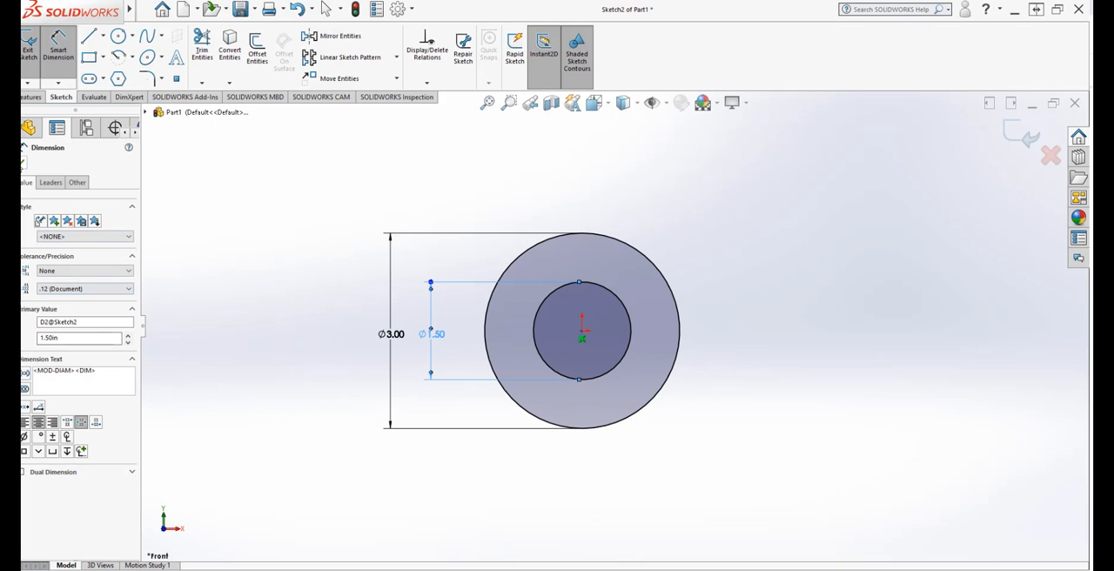
pyautogui.press('Escape')
# Step: Start a boss extrusion of the ring sketch and set its end condition to Mid Plane
pyautogui.moveTo(644, 443)
pyautogui.mouseDown(button='middle')
pyautogui.moveTo(573, 507)
pyautogui.moveTo(594, 529)
pyautogui.mouseUp(button='middle')
pyautogui.scroll(-3, 590, 268)
pyautogui.scroll(2, 598, 346)
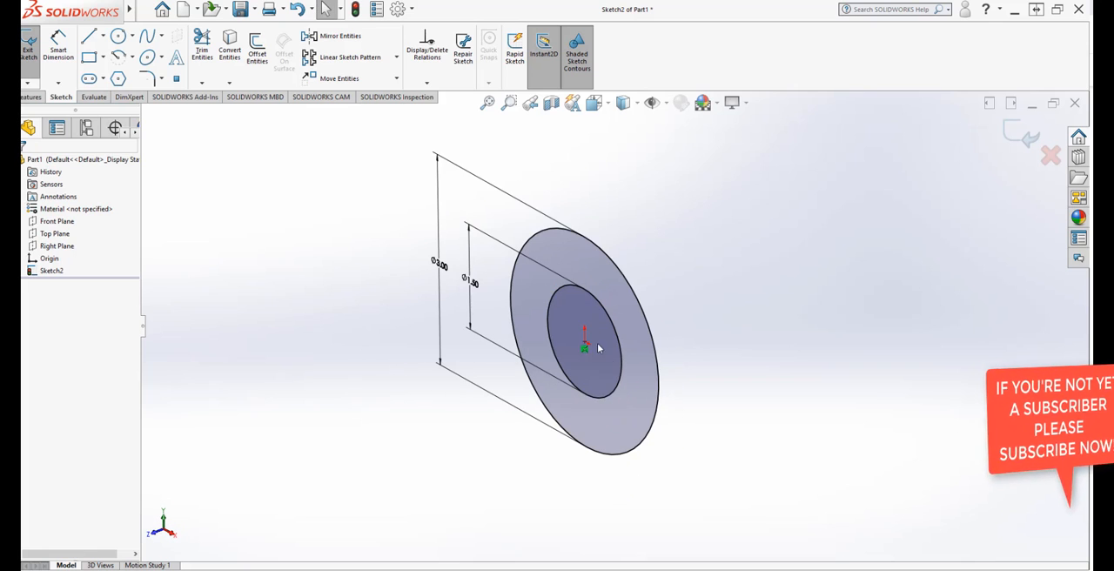
pyautogui.moveTo(598, 348)
pyautogui.mouseDown(button='middle')
pyautogui.moveTo(609, 384)
pyautogui.moveTo(619, 378)
pyautogui.moveTo(611, 383)
pyautogui.mouseUp(button='middle')
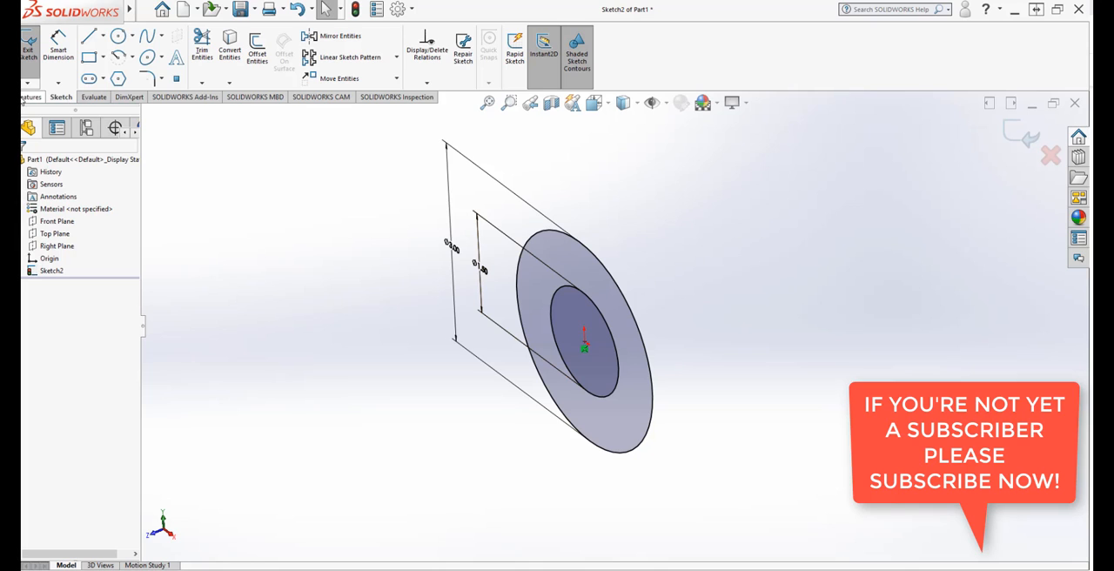
pyautogui.click(29, 96)
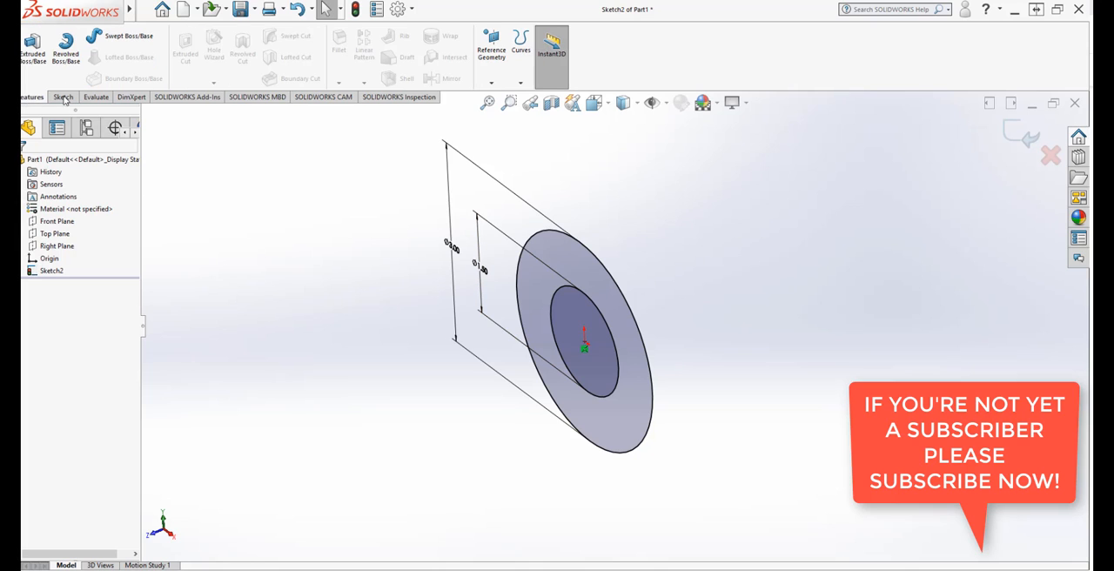
pyautogui.click(32, 48)
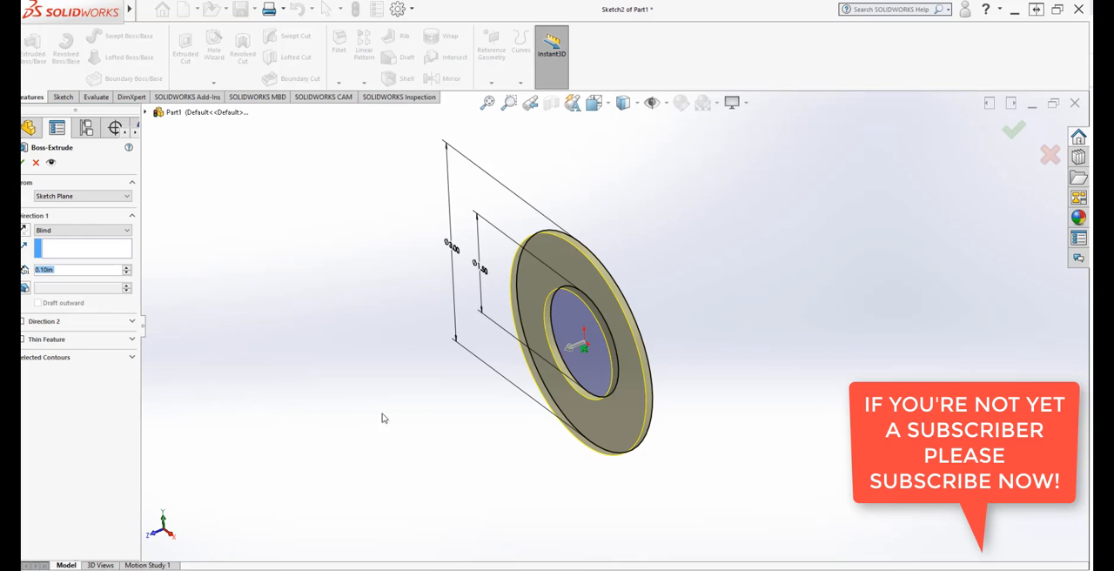
pyautogui.click(110, 231)
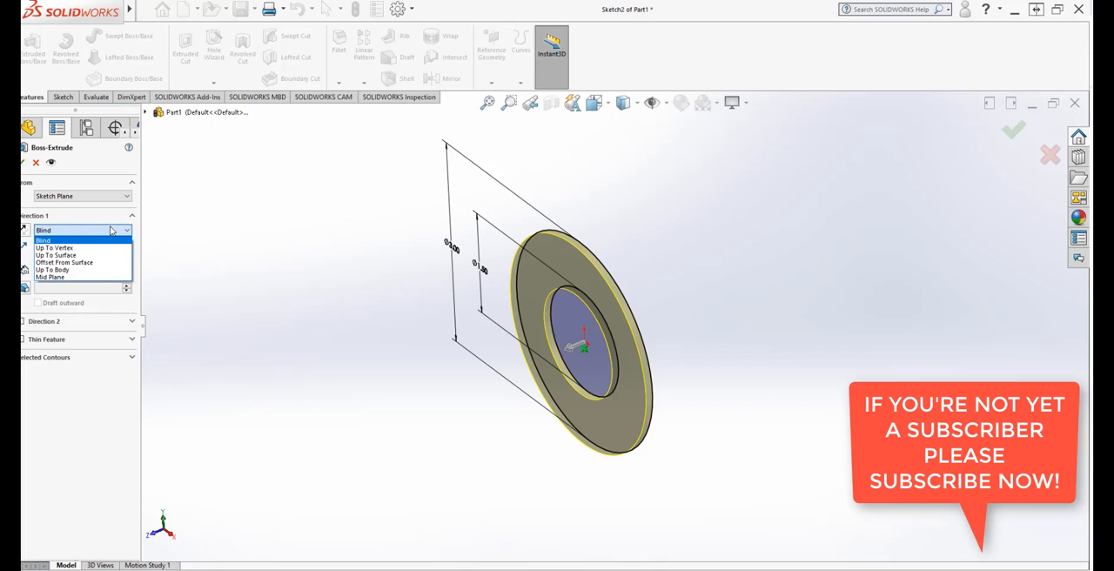
pyautogui.click(99, 278)
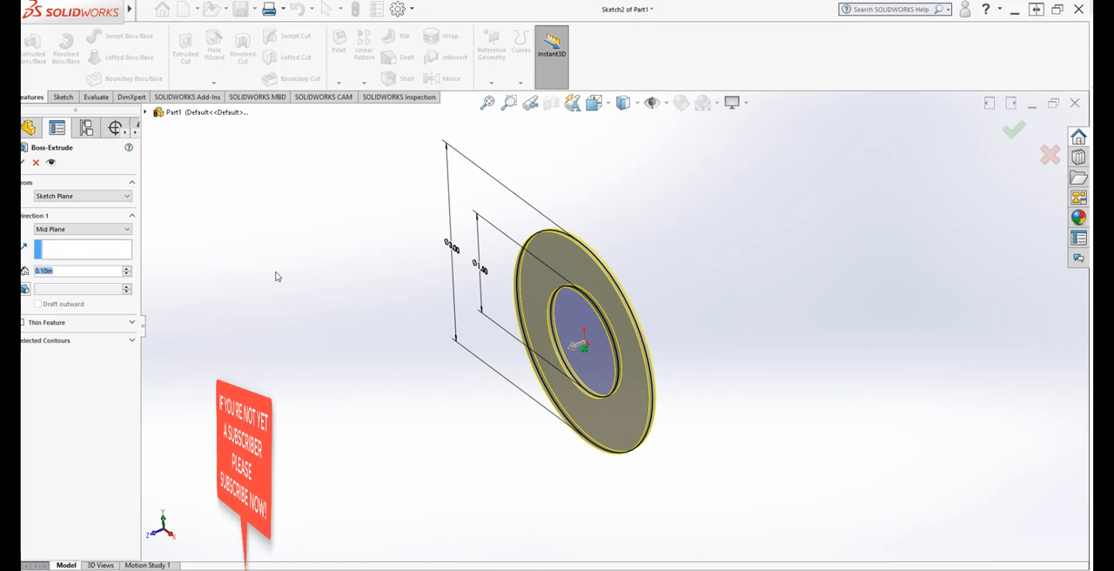
# Step: Set the ring extrusion's depth to 2 in
pyautogui.write('2')
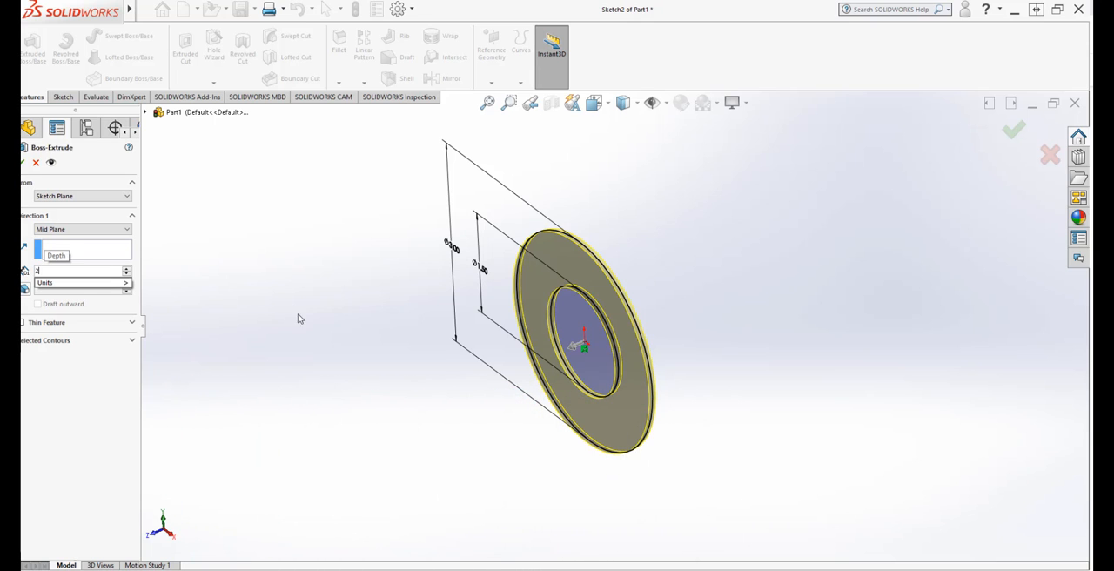
pyautogui.moveTo(122, 283)
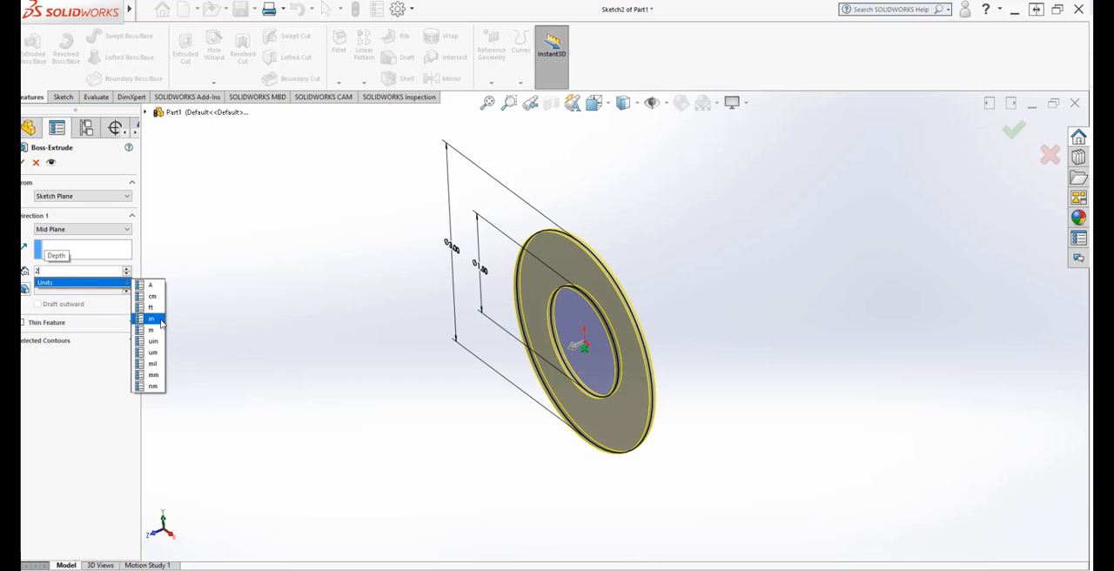
pyautogui.click(160, 321)
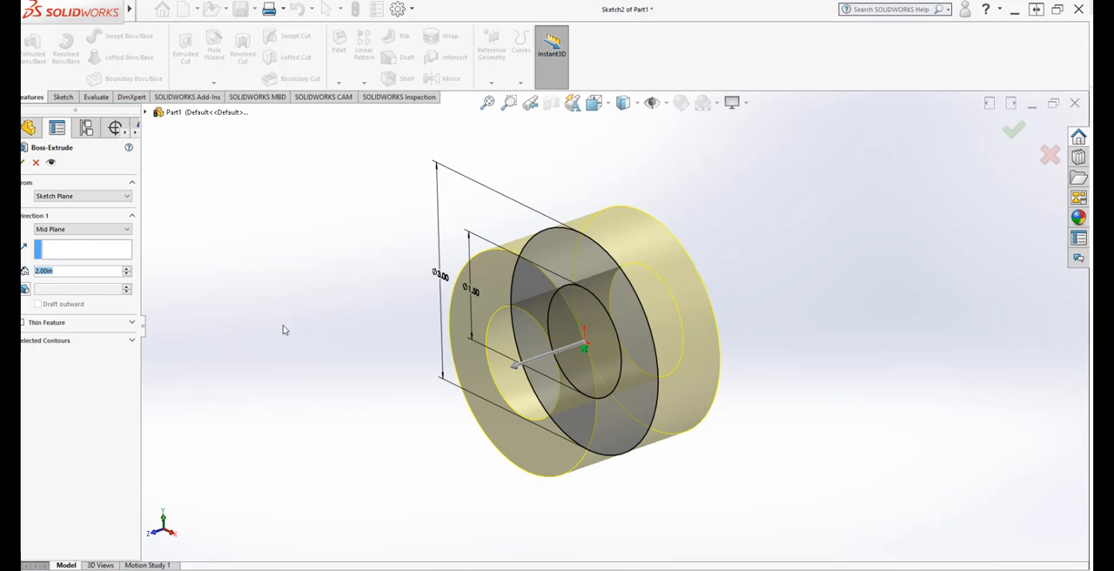
# Step: Set the mid-plane extrusion's depth to 1.5 in and create the solid ring
pyautogui.write('1.5')
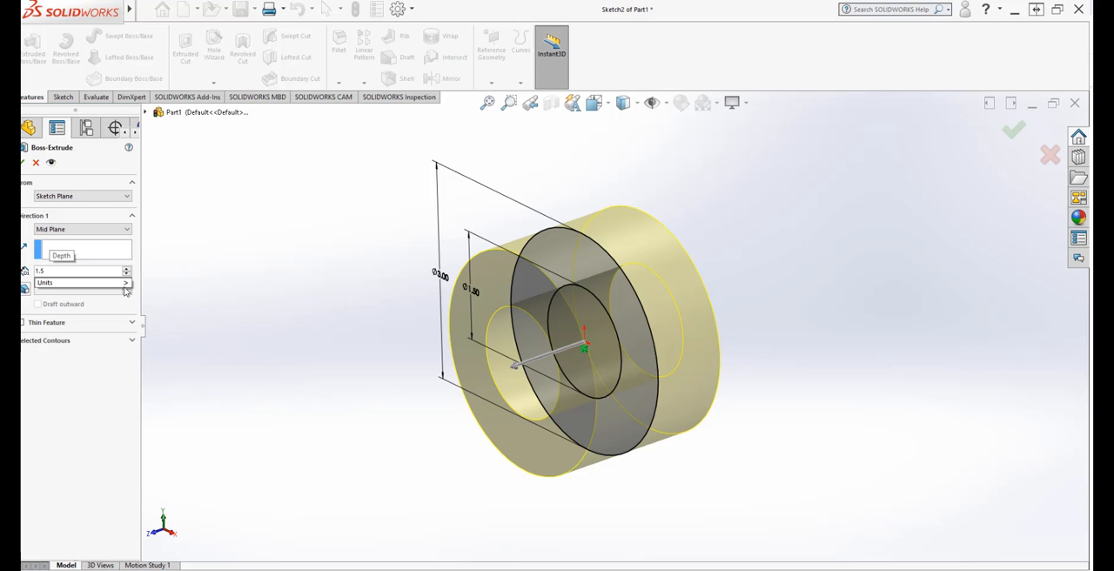
pyautogui.moveTo(126, 290)
pyautogui.click(148, 317)
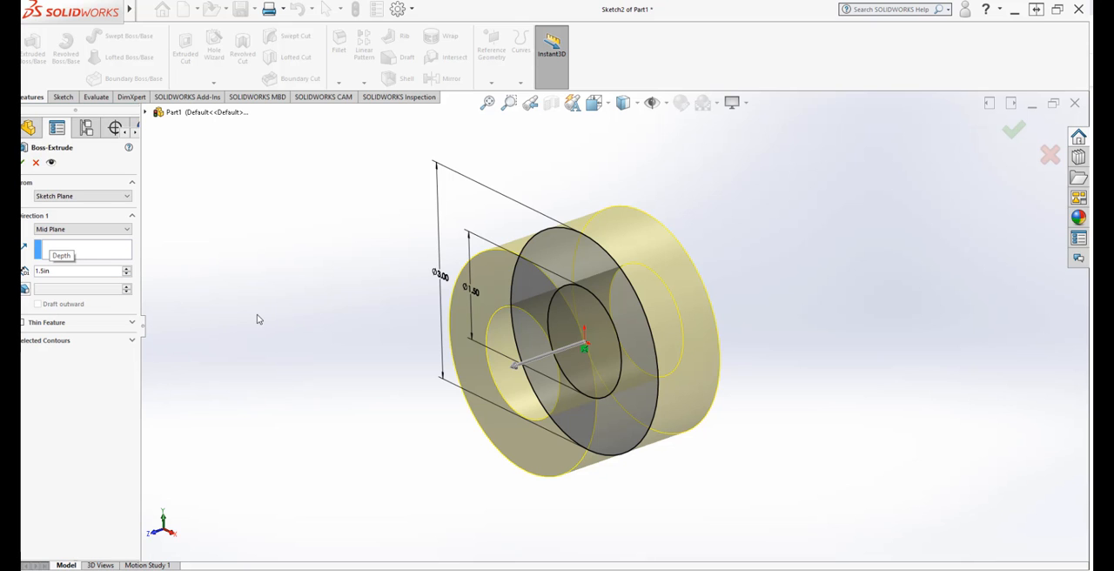
pyautogui.moveTo(256, 320); pyautogui.dragTo(298, 406, button='middle')
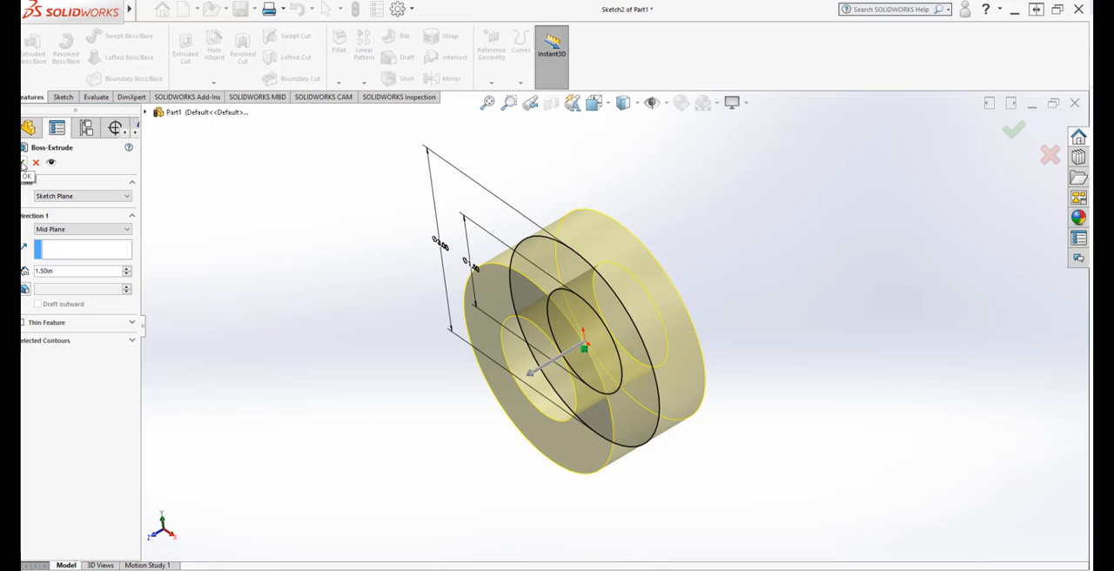
pyautogui.click(23, 164)
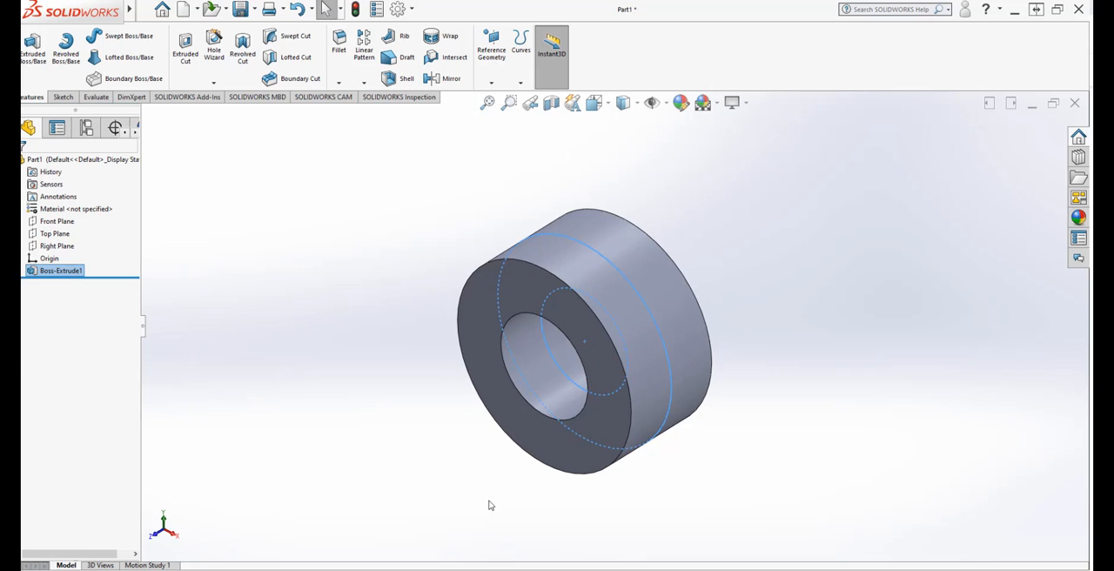
# Step: Examine the extruded ring from several angles, orient the view normal to its front face, and clear the selection
pyautogui.moveTo(489, 505); pyautogui.dragTo(480, 441, button='middle')
pyautogui.scroll(-5, 687, 299)
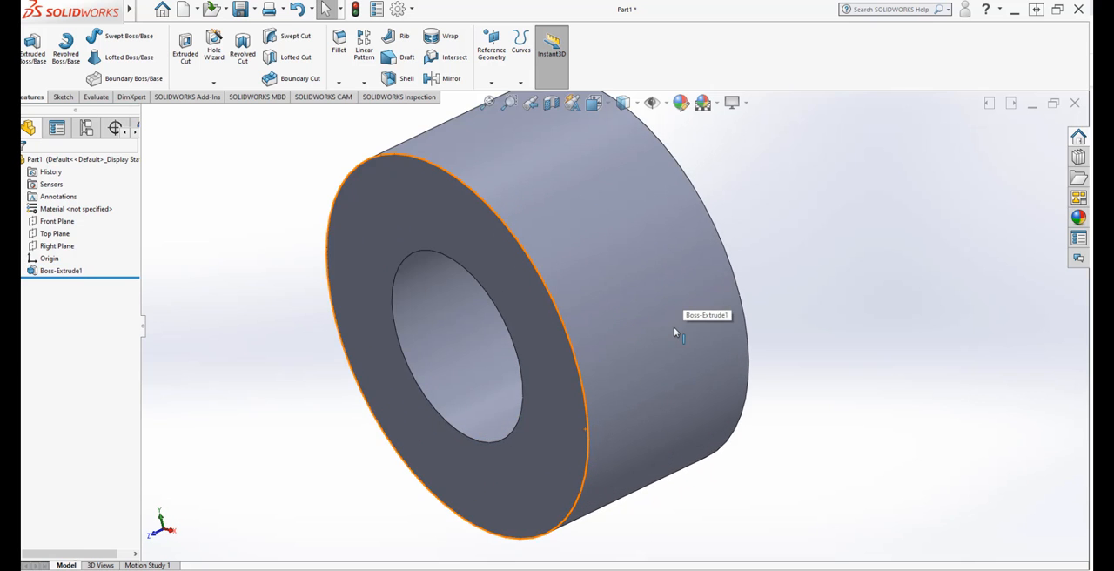
pyautogui.scroll(5, 674, 331)
pyautogui.moveTo(634, 403)
pyautogui.mouseDown(button='middle')
pyautogui.moveTo(647, 365)
pyautogui.moveTo(659, 380)
pyautogui.moveTo(613, 399)
pyautogui.mouseUp(button='middle')
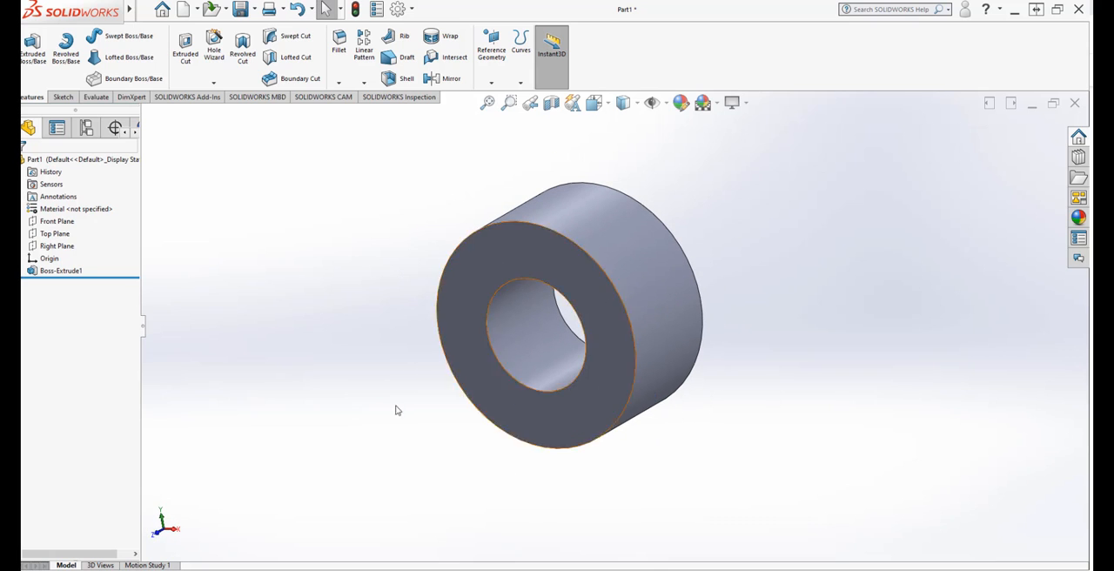
pyautogui.click(523, 413)
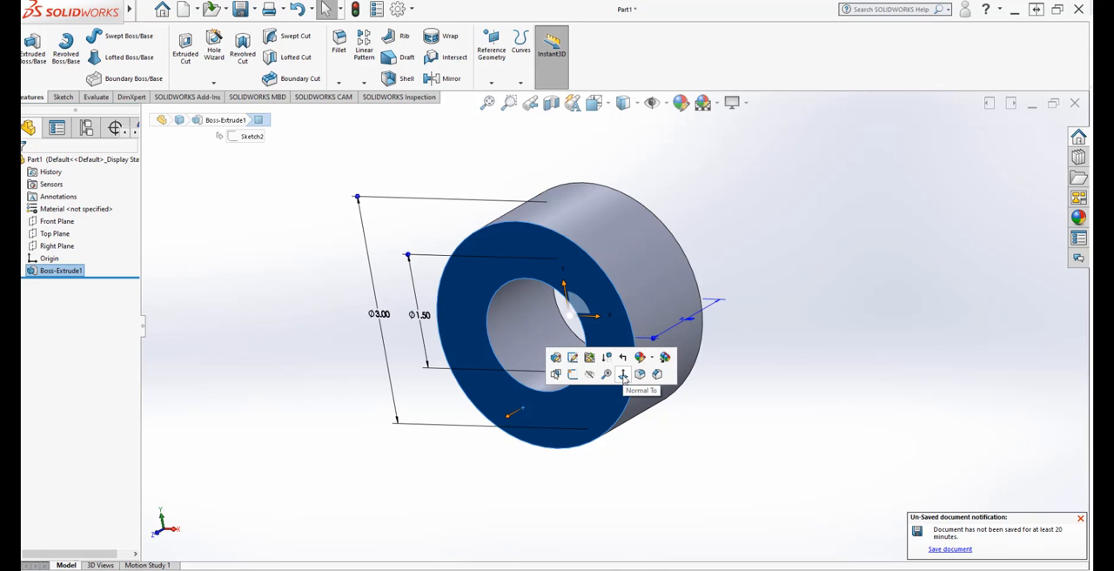
pyautogui.click(624, 374)
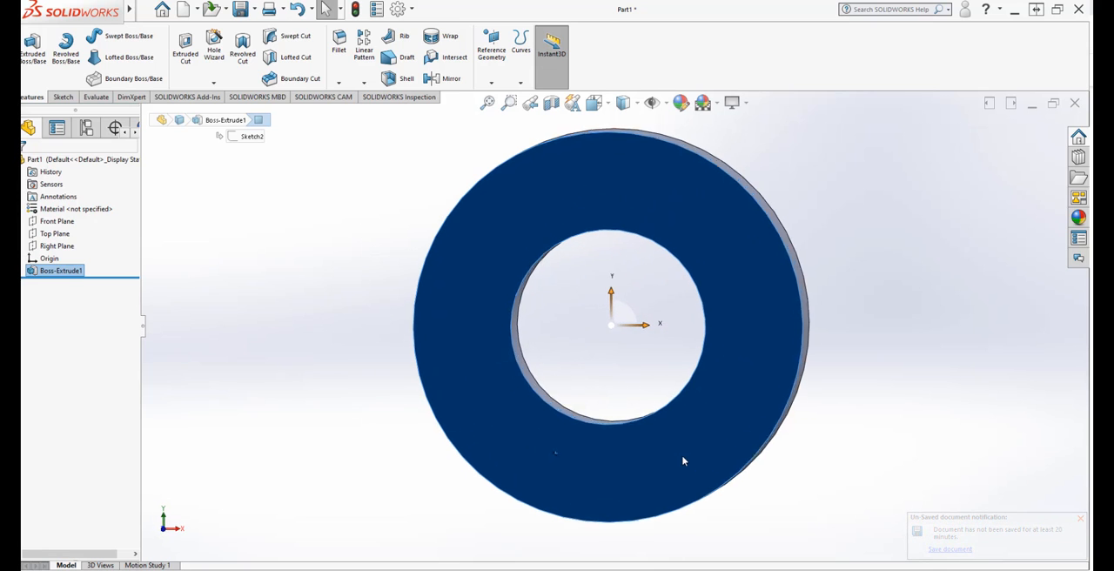
pyautogui.click(367, 172)
# Step: Save the part as EXERCISE189 in the SOLIDWORKS ALL EXERCISE folder, showing the existing files in Details view to continue their numbering
pyautogui.click(239, 9)
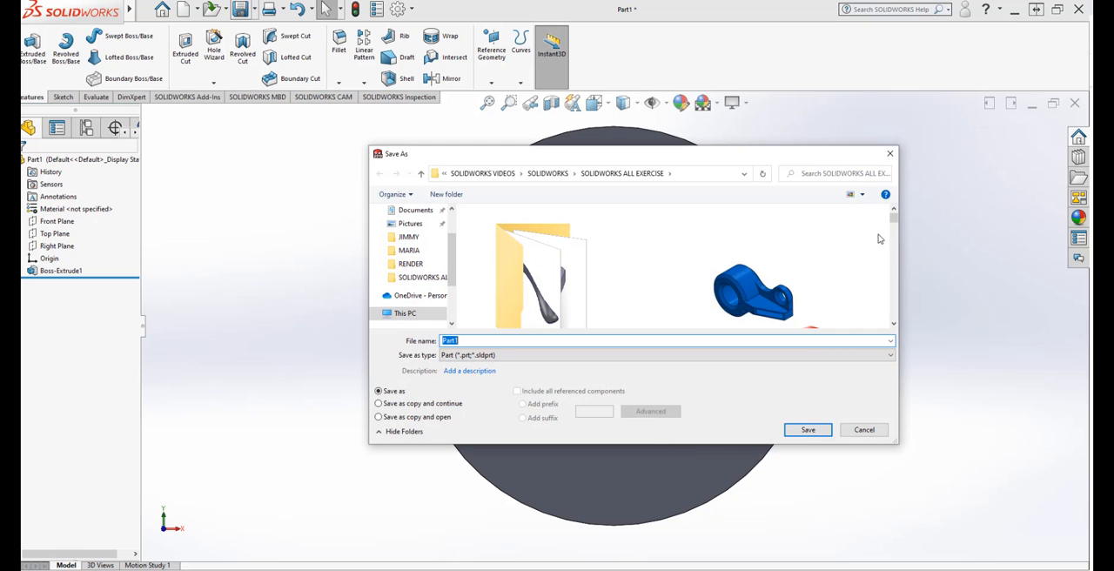
pyautogui.click(852, 195)
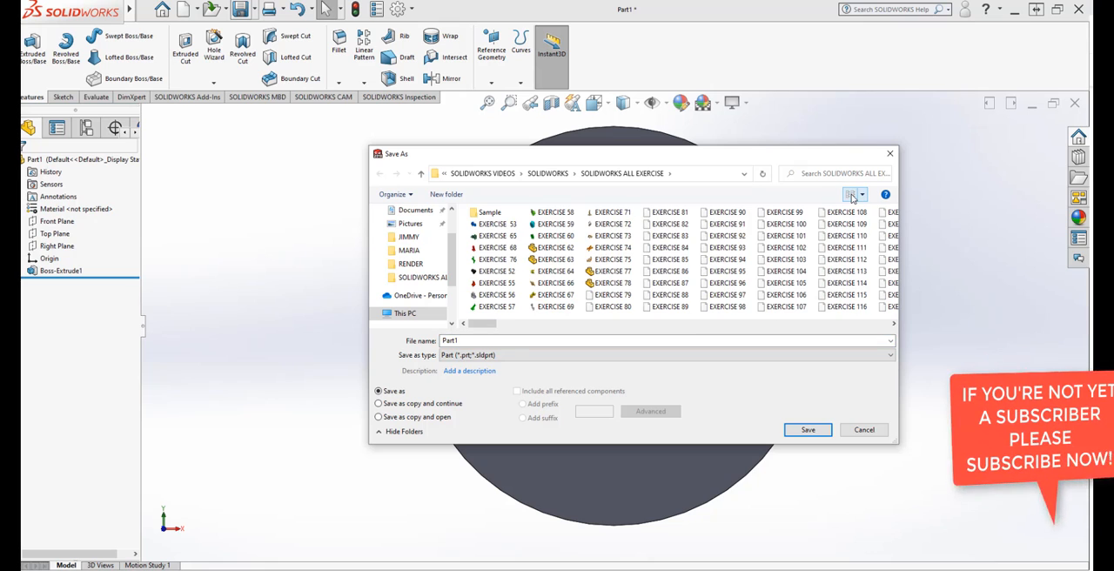
pyautogui.click(862, 195)
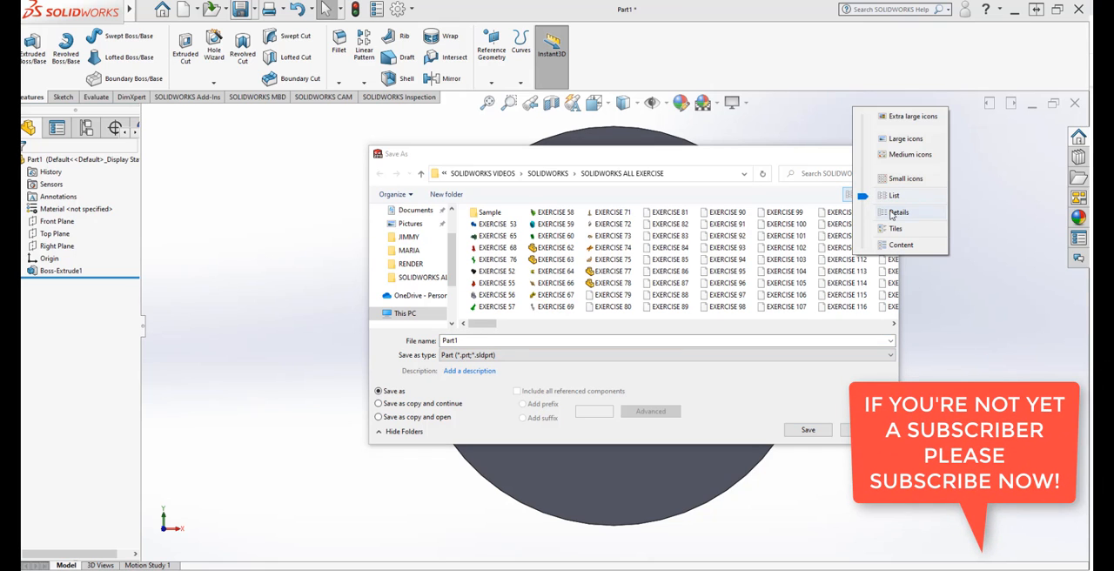
pyautogui.click(897, 212)
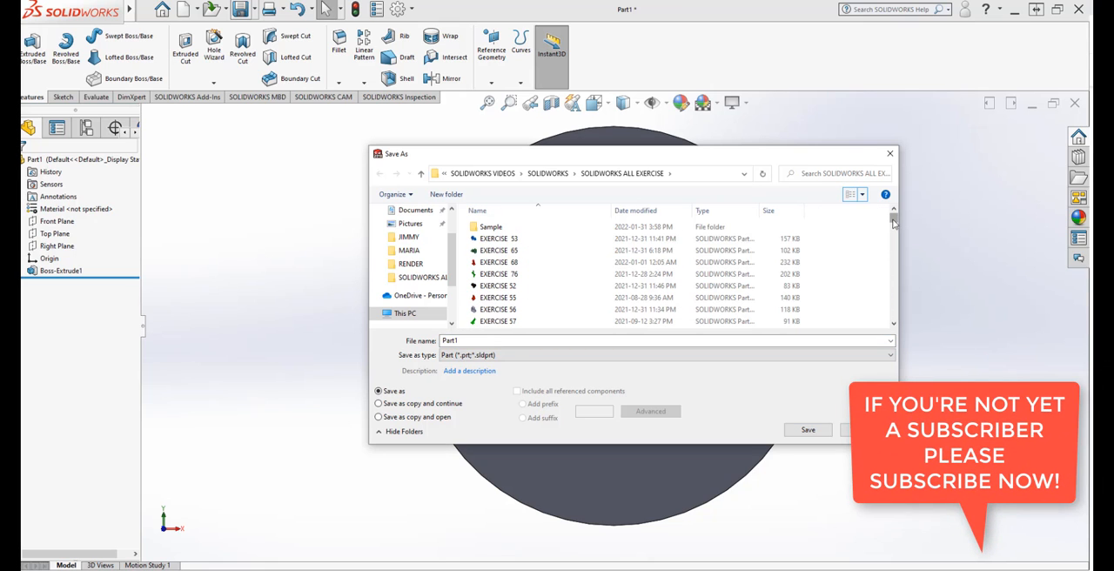
pyautogui.moveTo(893, 221); pyautogui.dragTo(903, 315)
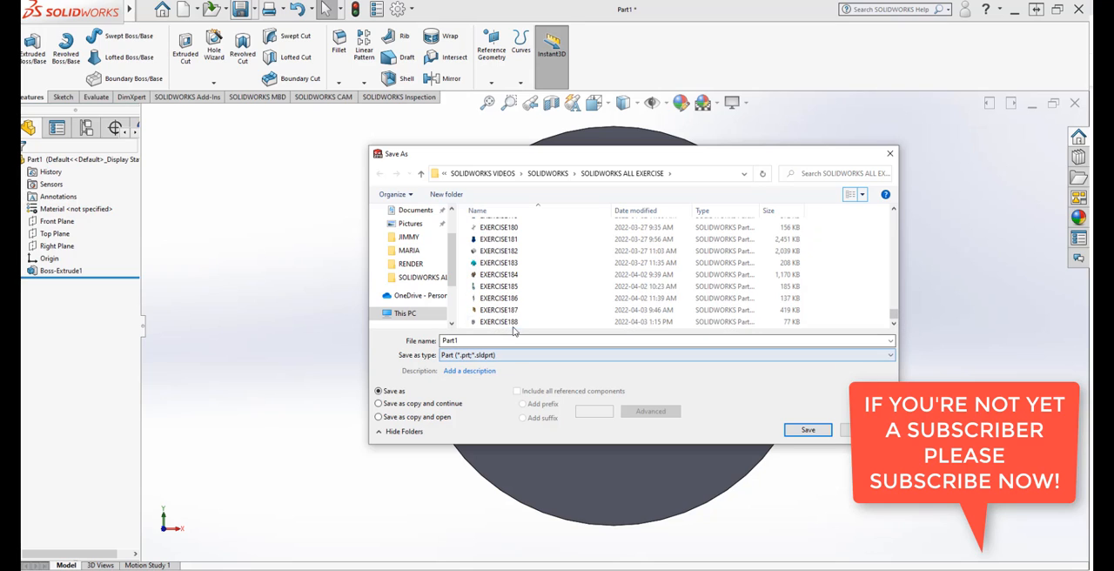
pyautogui.click(509, 321)
pyautogui.doubleClick(490, 340)
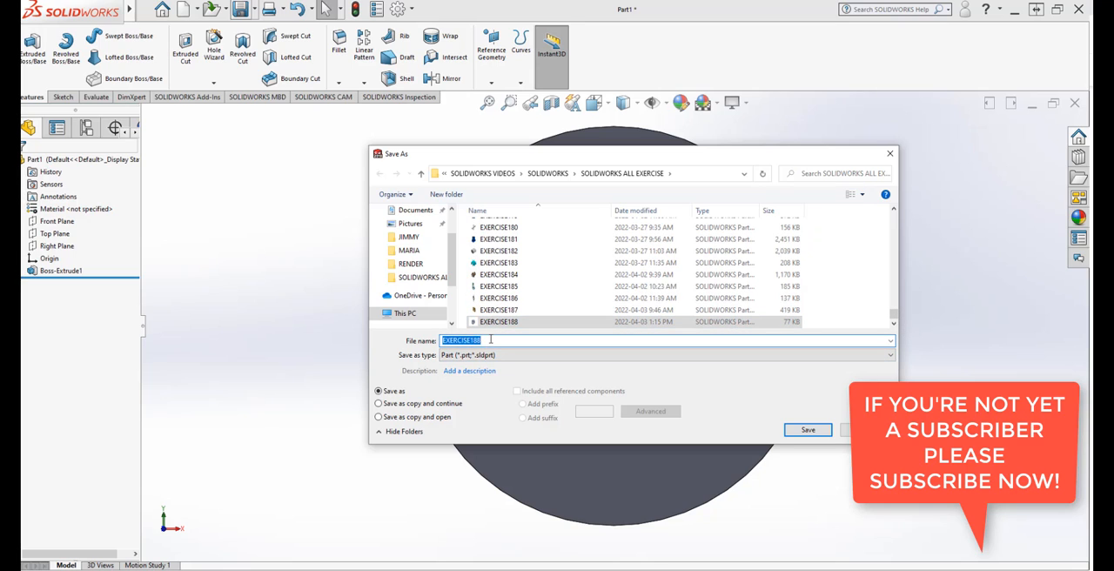
pyautogui.press('BackSpace')
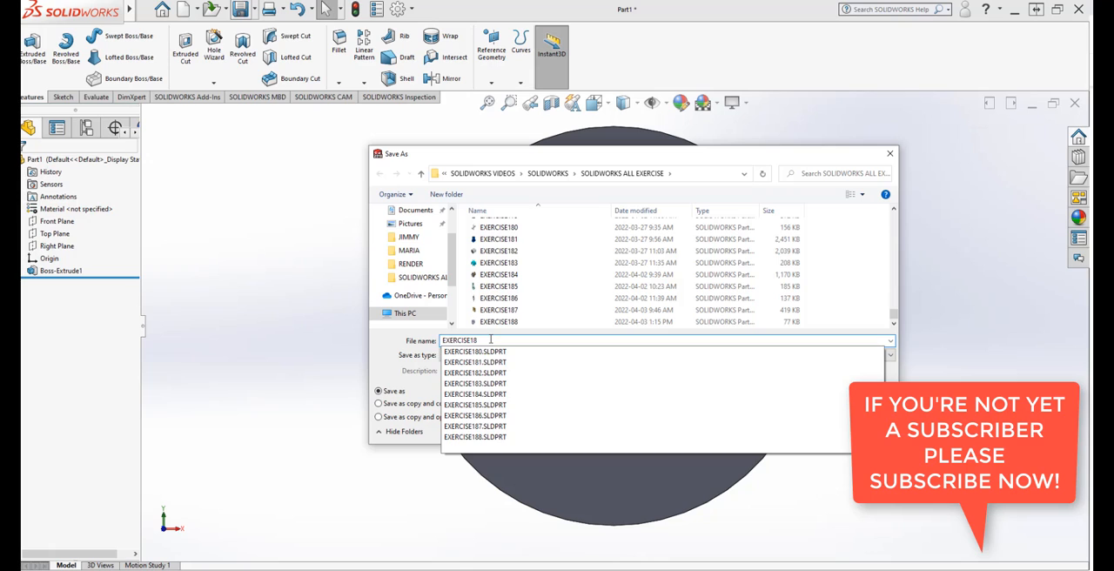
pyautogui.write('9')
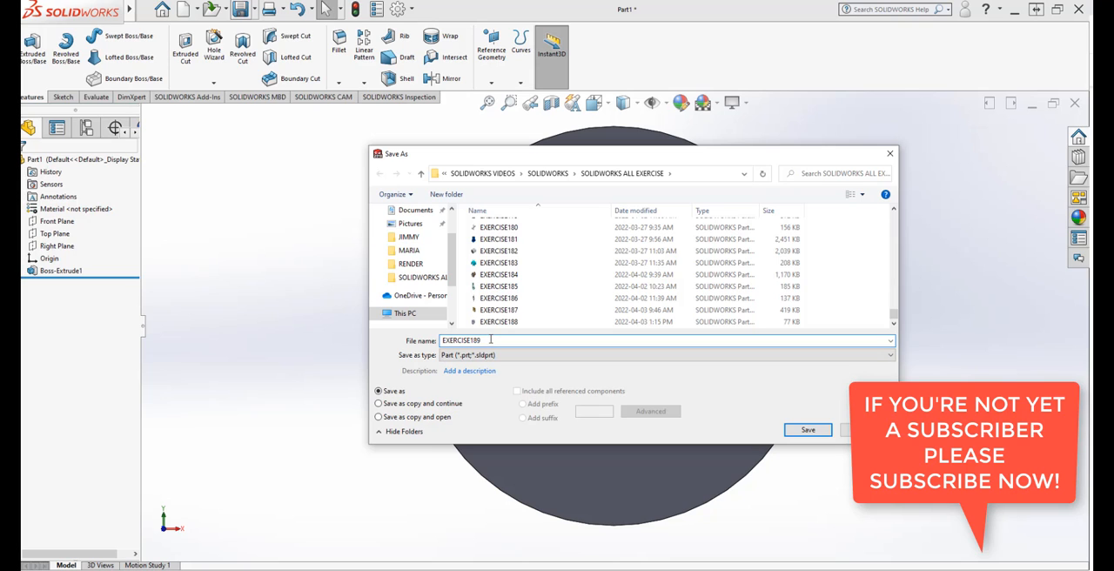
pyautogui.click(802, 433)
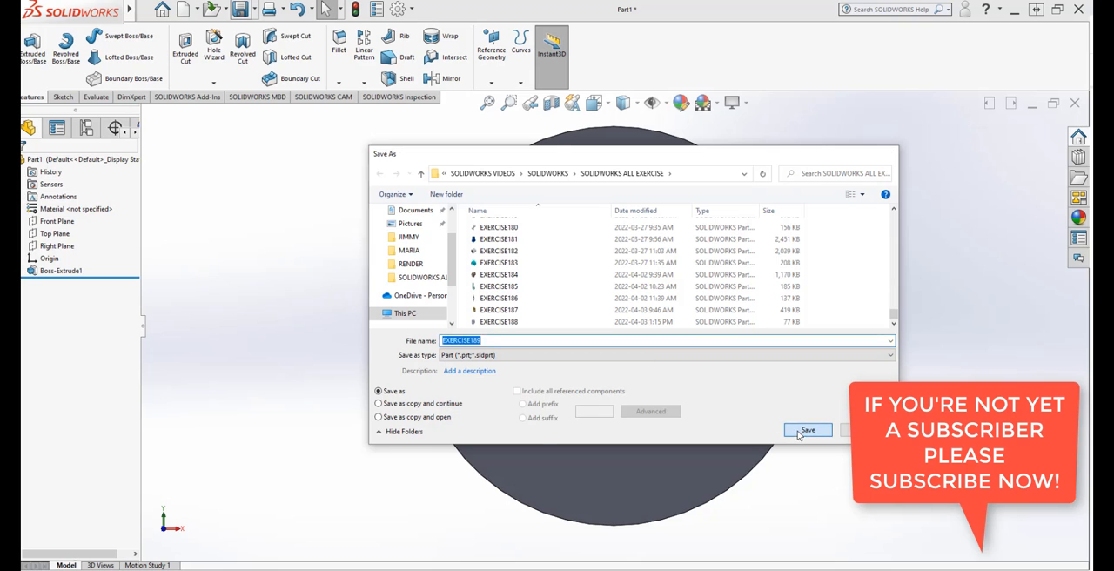
# Step: Orient the view normal to the ring's front face and start a new sketch on that face
pyautogui.hotkey('ctrl', '7')
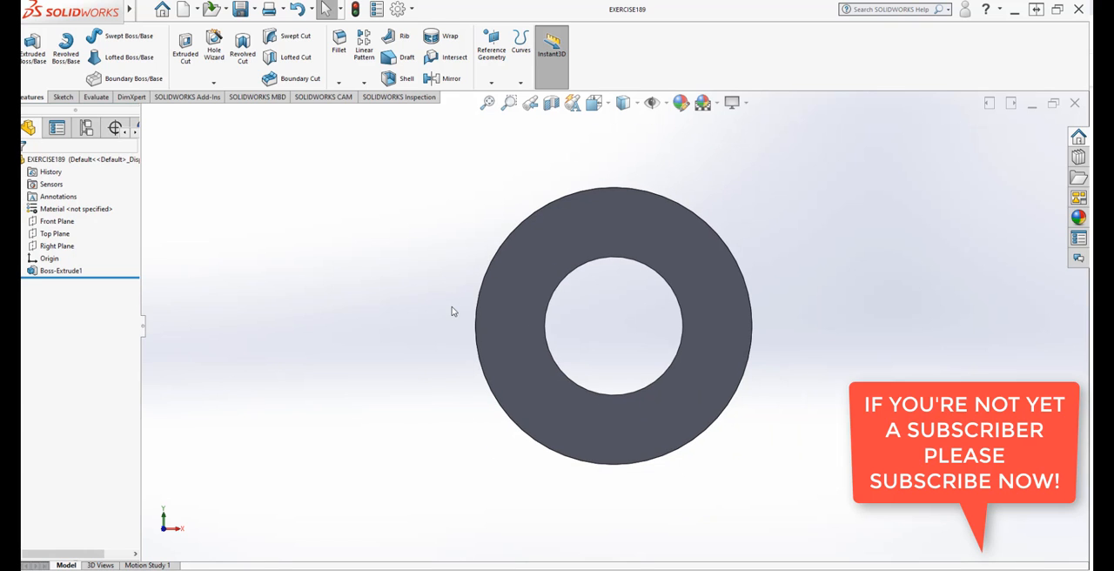
pyautogui.scroll(-1, 779, 352)
pyautogui.moveTo(687, 459); pyautogui.dragTo(724, 407, button='middle')
pyautogui.rightClick(636, 404)
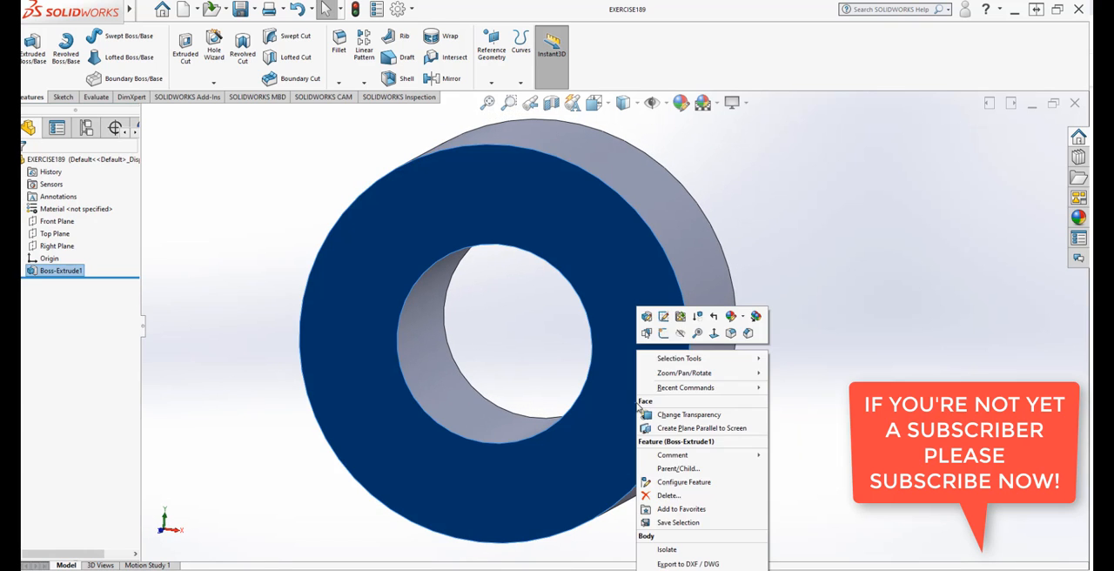
pyautogui.click(713, 334)
pyautogui.press('z')
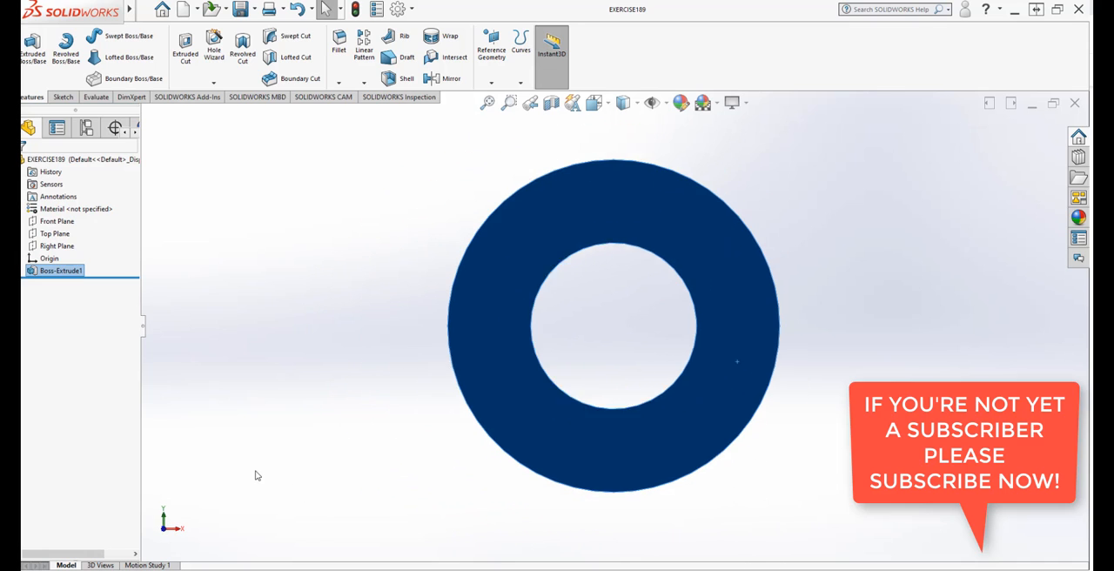
pyautogui.scroll(-4, 577, 446)
pyautogui.scroll(4, 704, 179)
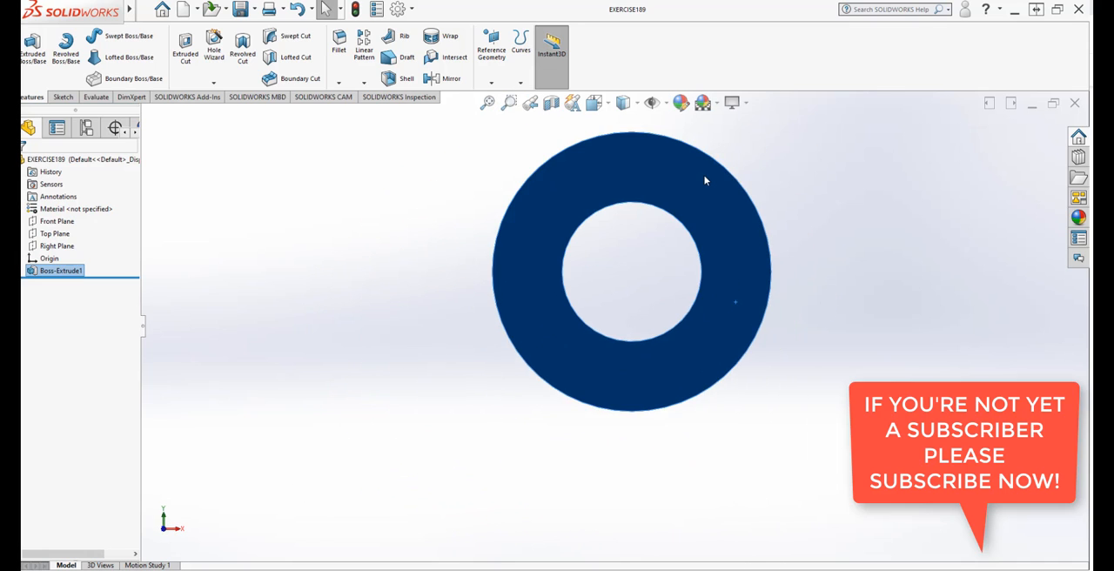
pyautogui.scroll(-4, 711, 246)
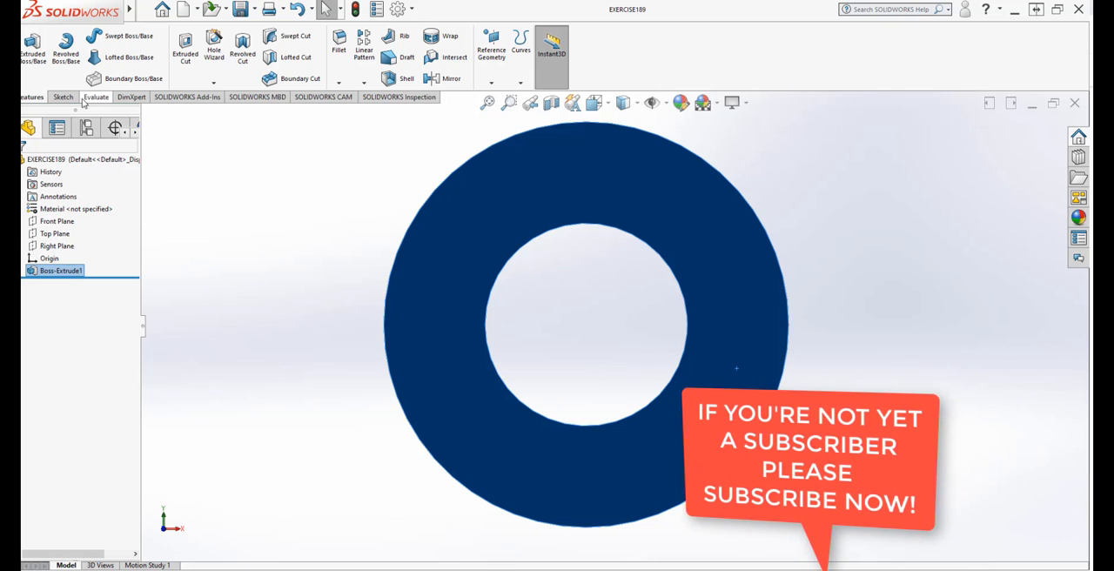
pyautogui.click(64, 95)
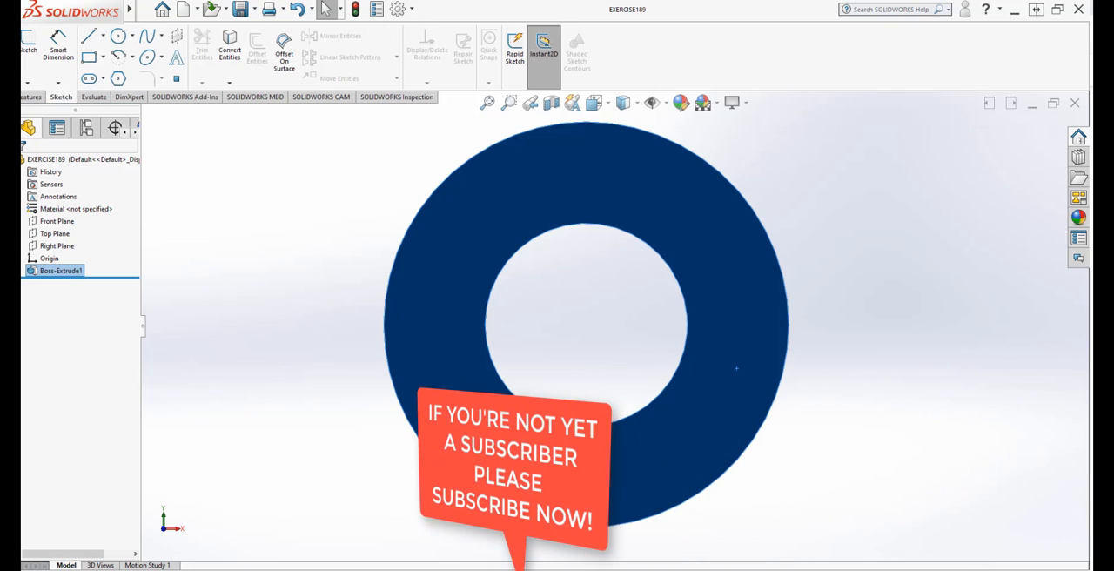
pyautogui.click(28, 43)
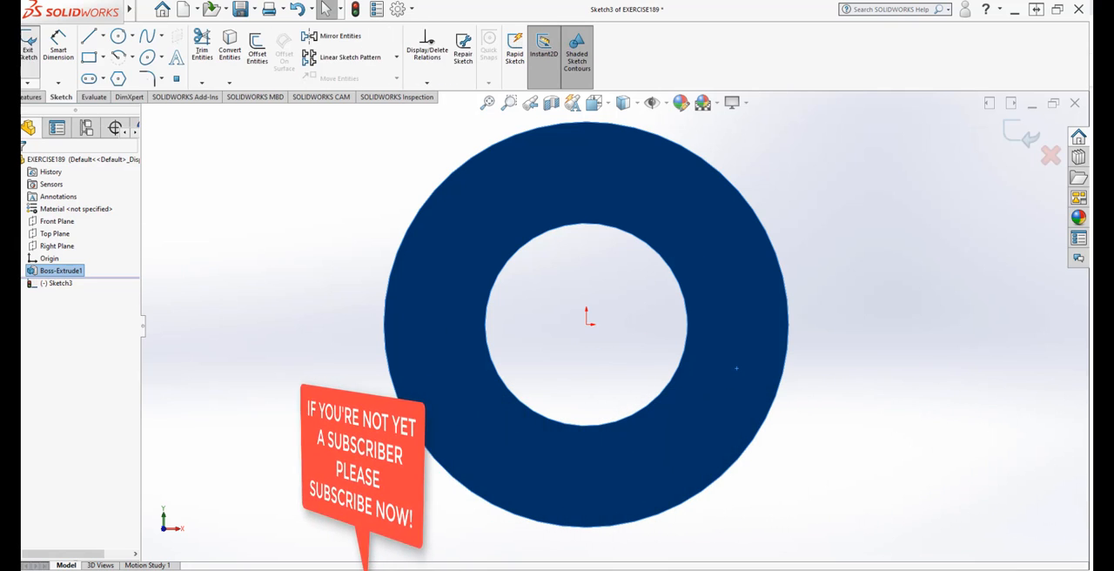
# Step: Sketch a corner rectangle about 0.43 in wide and 0.32 in high across the lowest part of the ring's inner edge
pyautogui.click(104, 58)
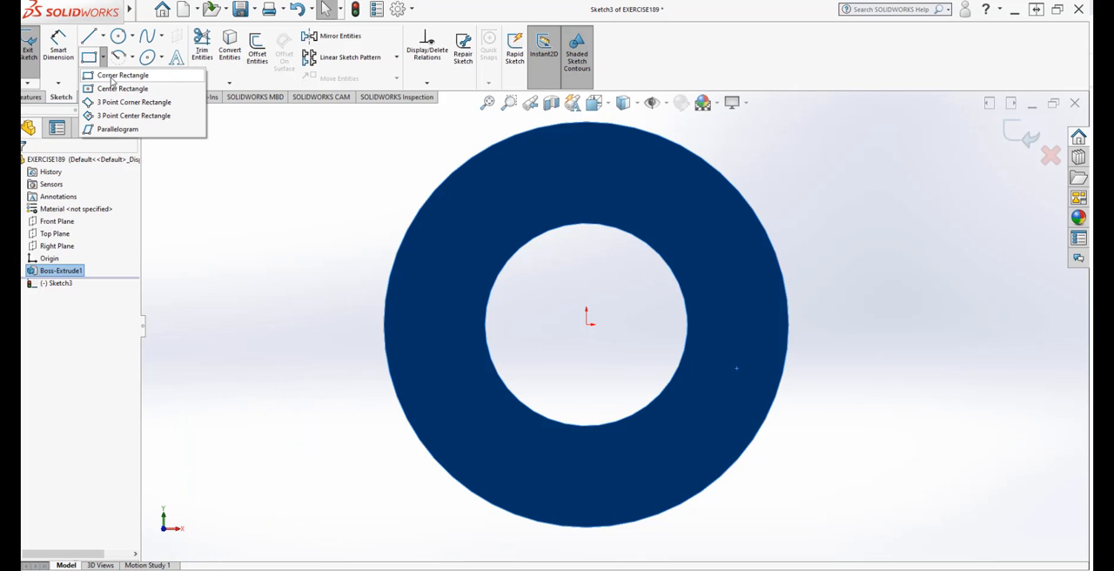
pyautogui.click(111, 76)
pyautogui.click(103, 57)
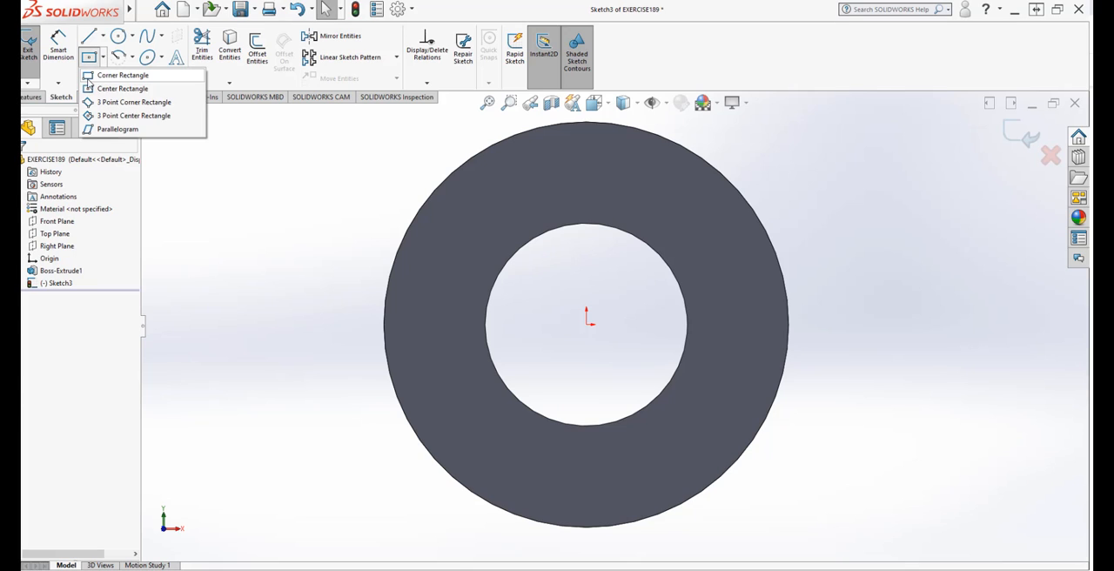
pyautogui.click(91, 77)
pyautogui.click(561, 414)
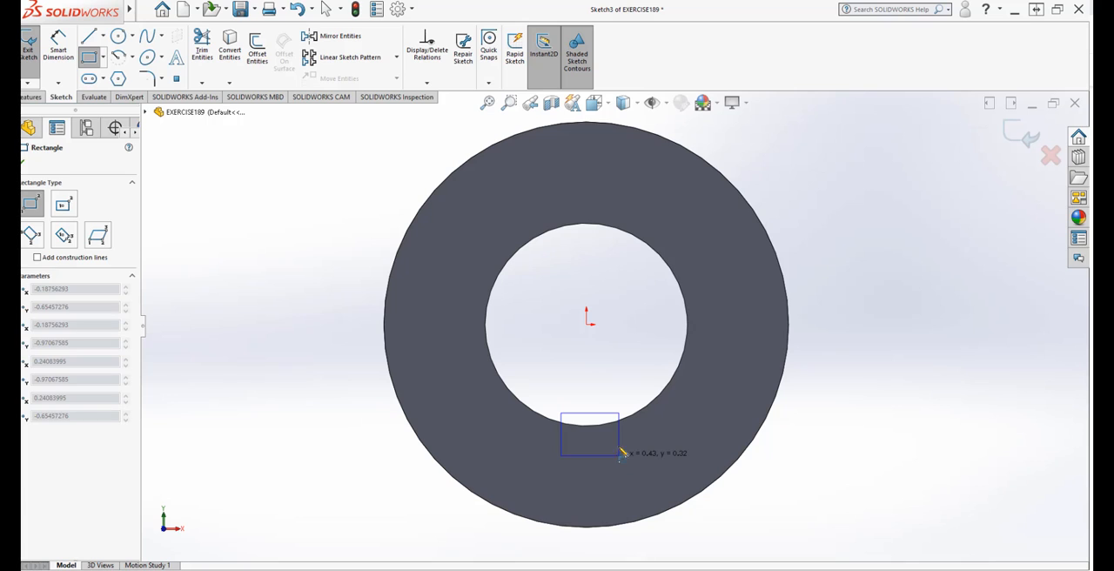
pyautogui.click(620, 454)
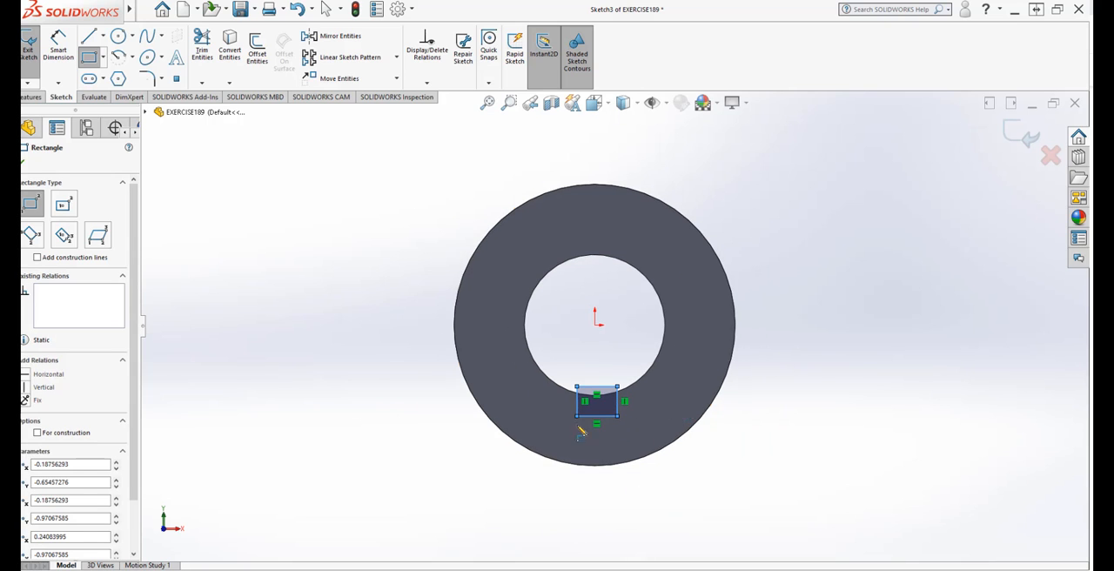
# Step: Draw a vertical centerline from the origin down to the lowest point of the ring's outer edge
pyautogui.scroll(-4, 687, 426)
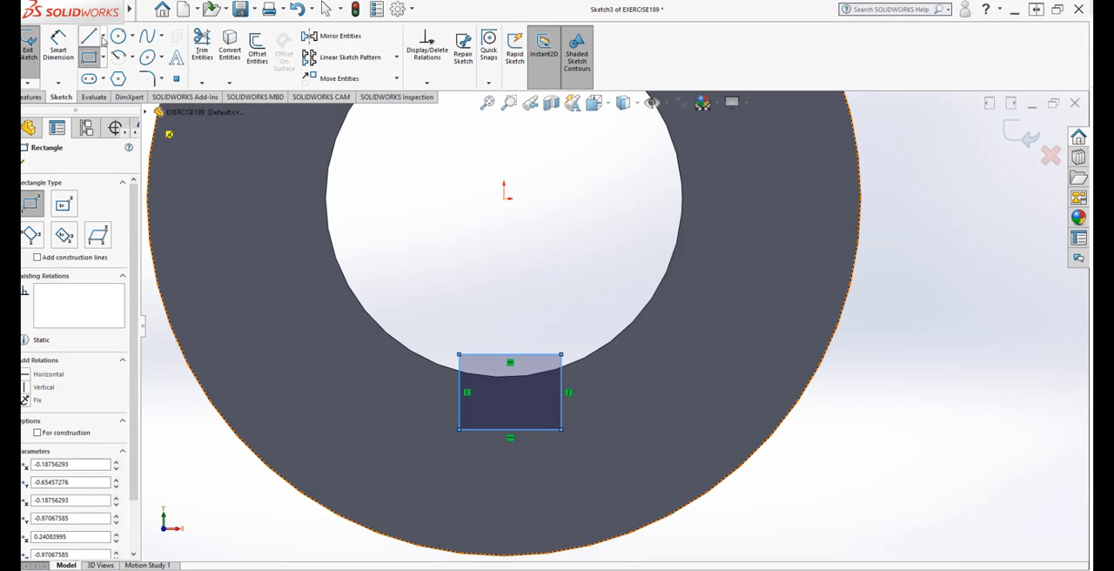
pyautogui.click(102, 37)
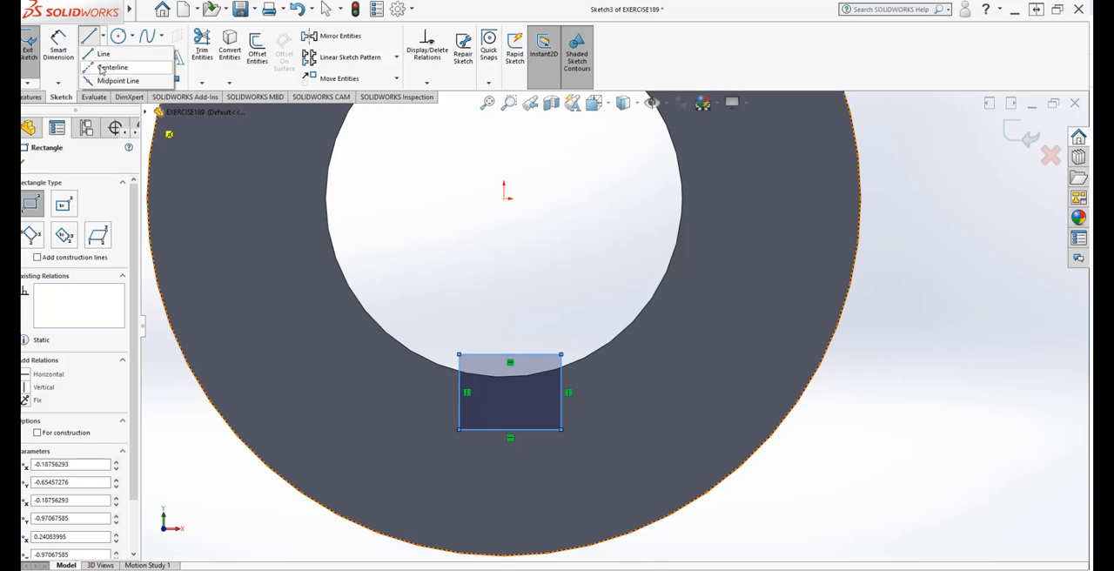
pyautogui.click(109, 68)
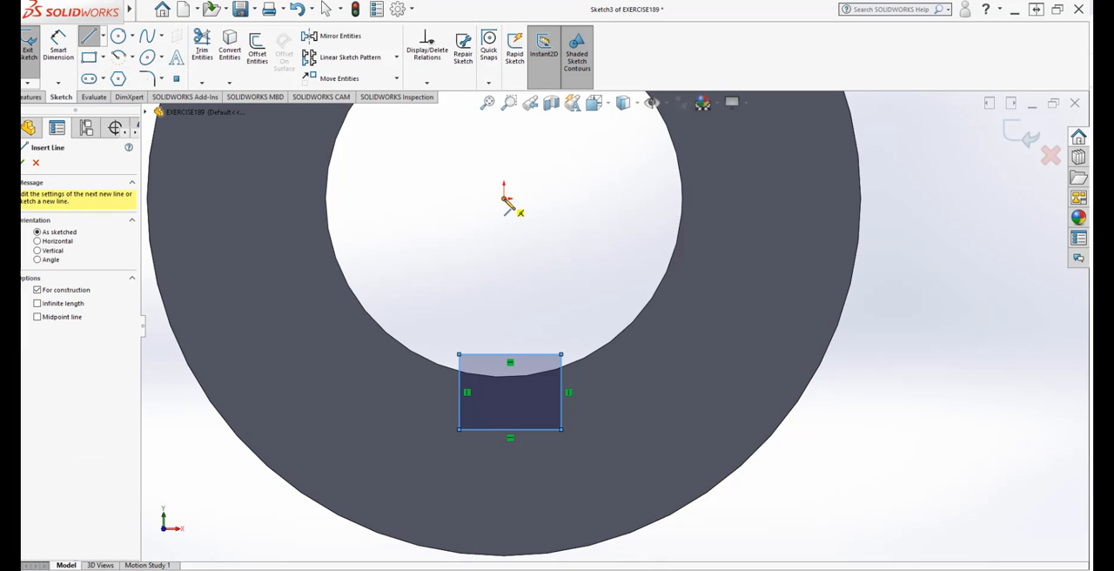
pyautogui.click(504, 199)
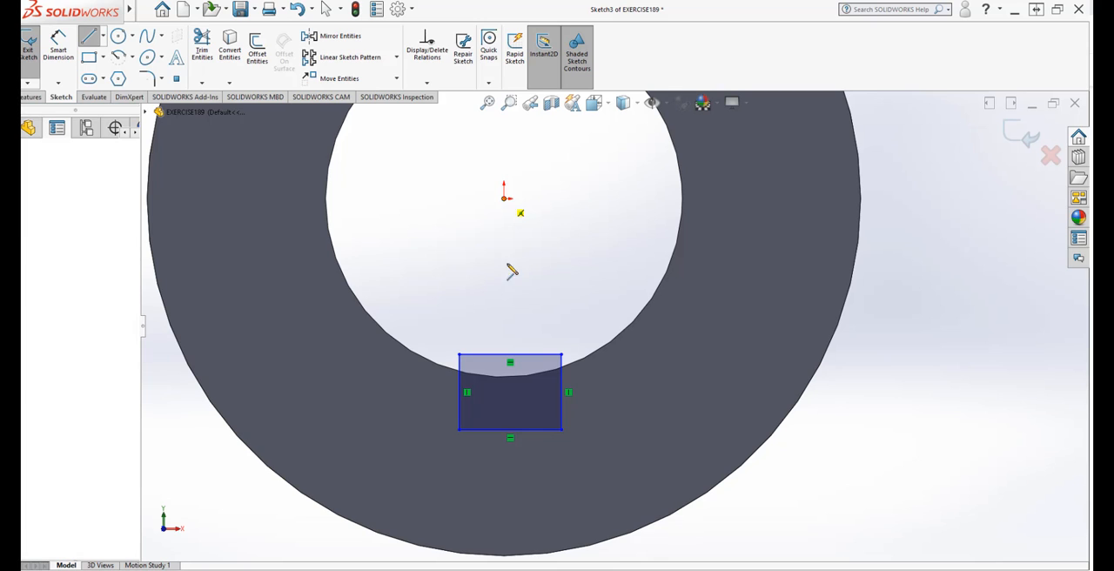
pyautogui.click(504, 557)
pyautogui.rightClick(505, 445)
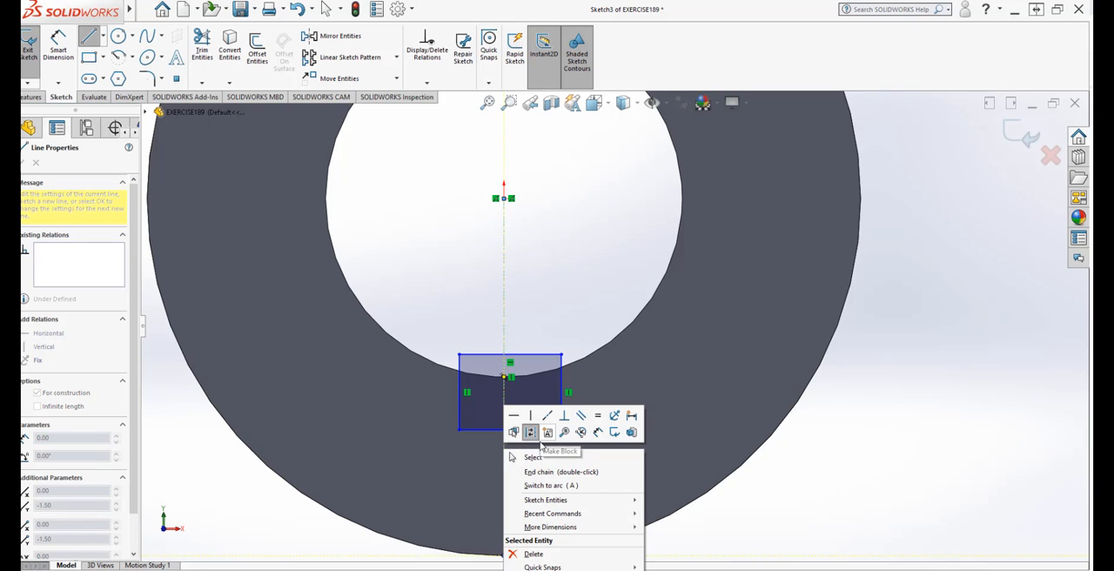
pyautogui.click(546, 459)
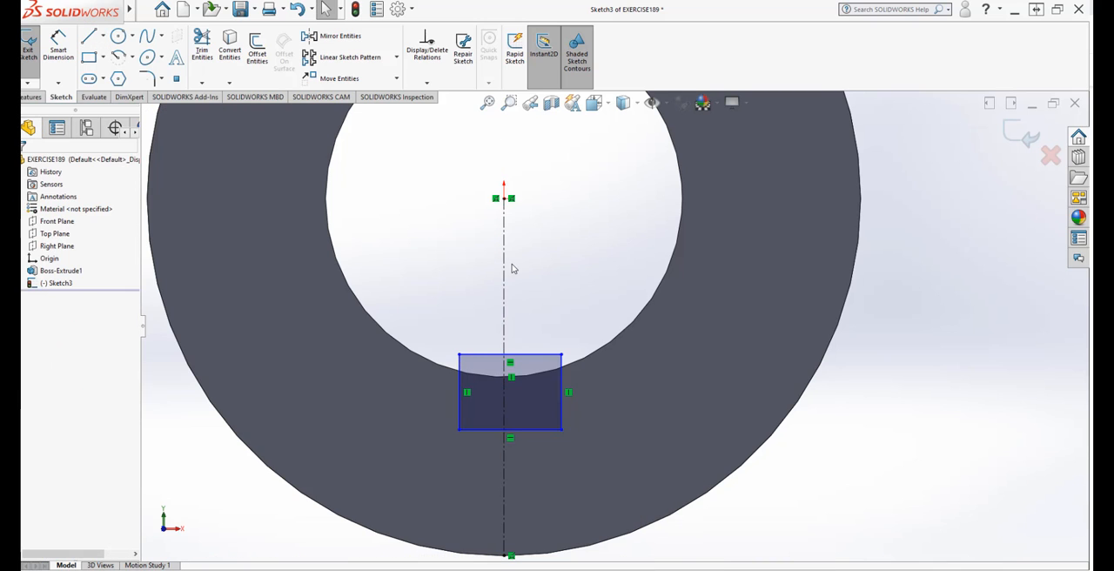
# Step: Dimension the rectangle's upper edge with Smart Dimension and set its width to 0.45 in
pyautogui.scroll(2, 514, 368)
pyautogui.scroll(-1, 515, 368)
pyautogui.scroll(-1, 598, 350)
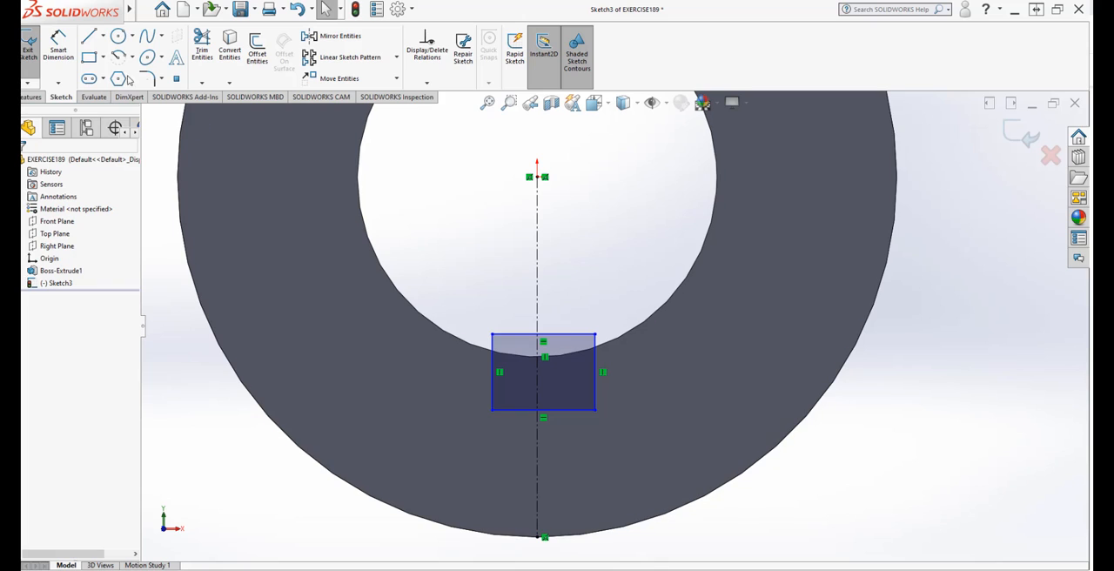
pyautogui.click(59, 54)
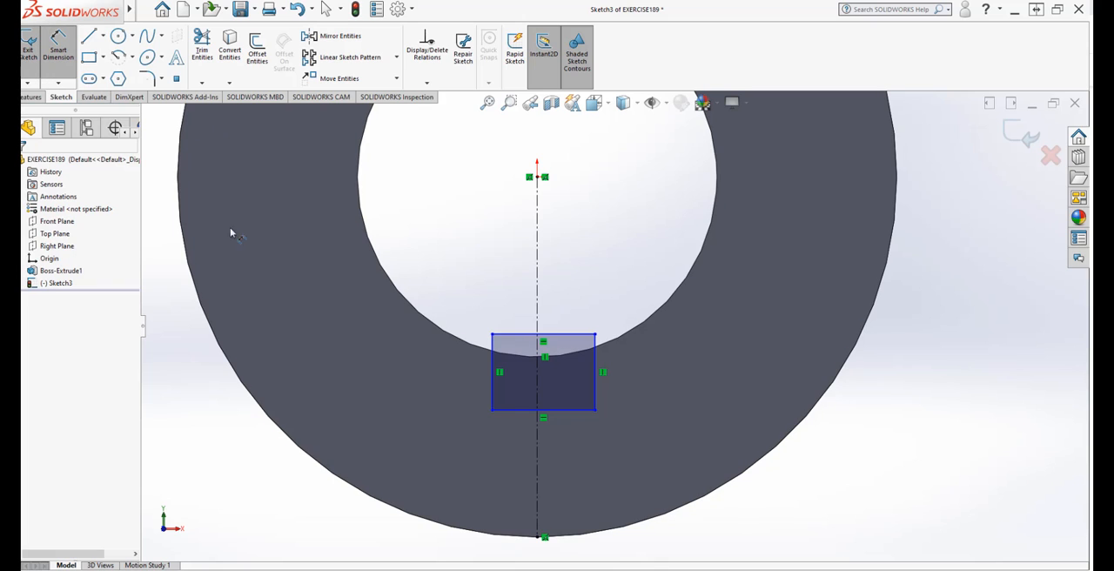
pyautogui.click(531, 335)
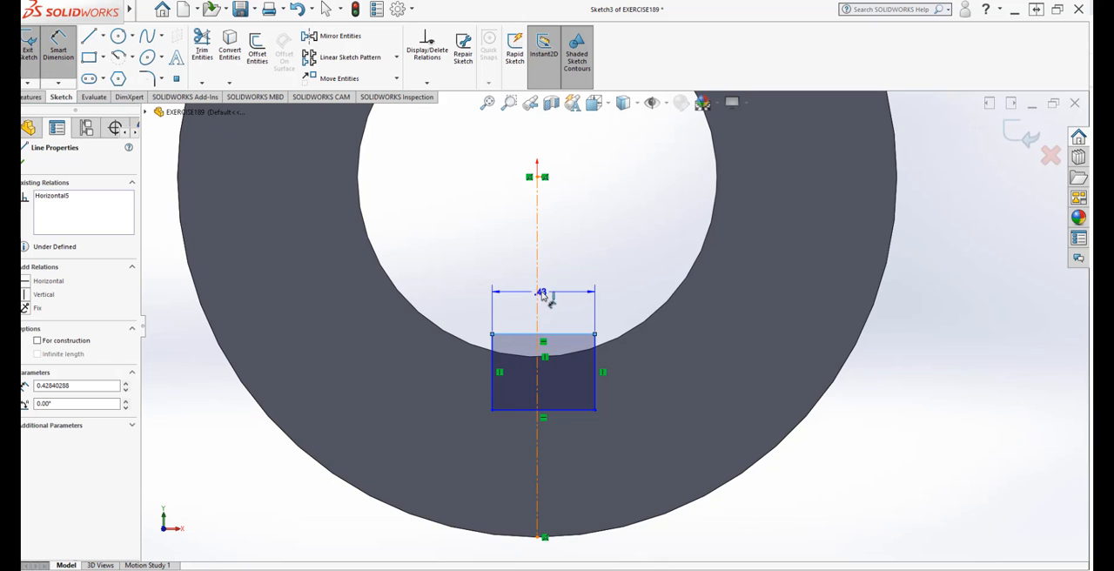
pyautogui.click(566, 323)
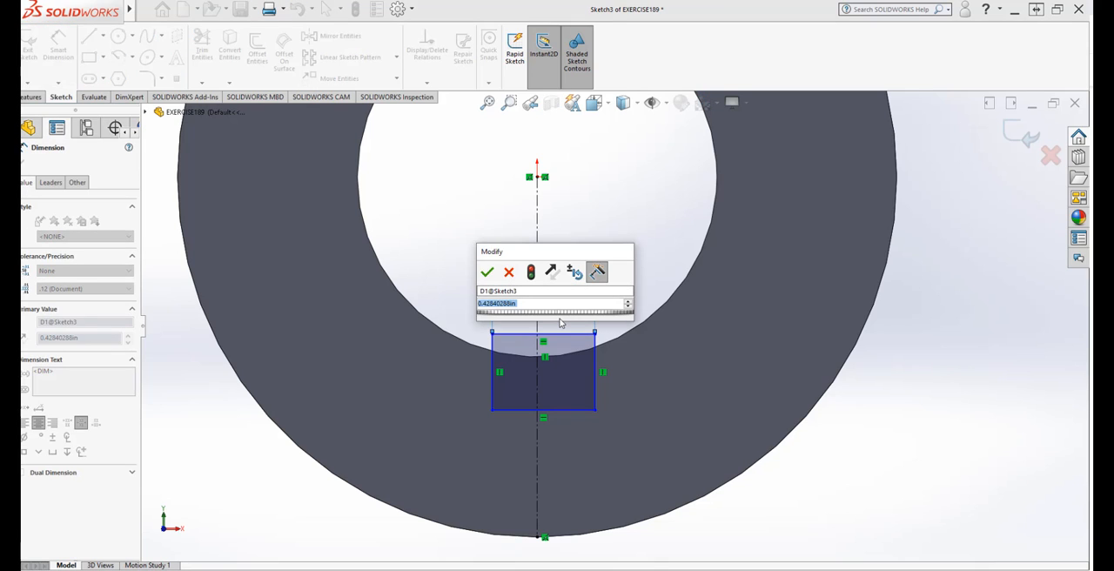
pyautogui.write('.45')
pyautogui.moveTo(620, 321)
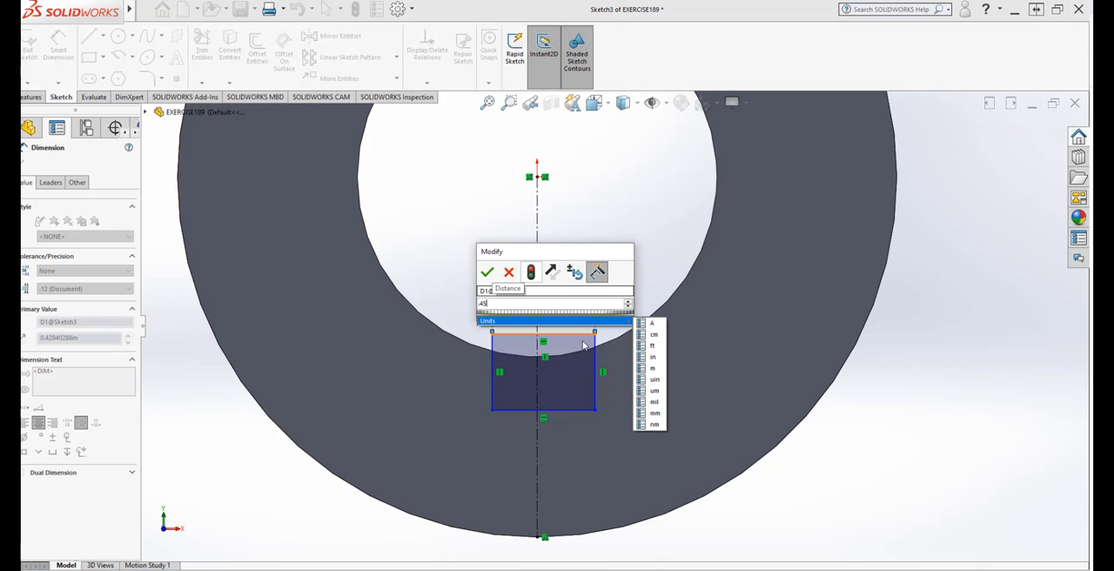
pyautogui.click(655, 357)
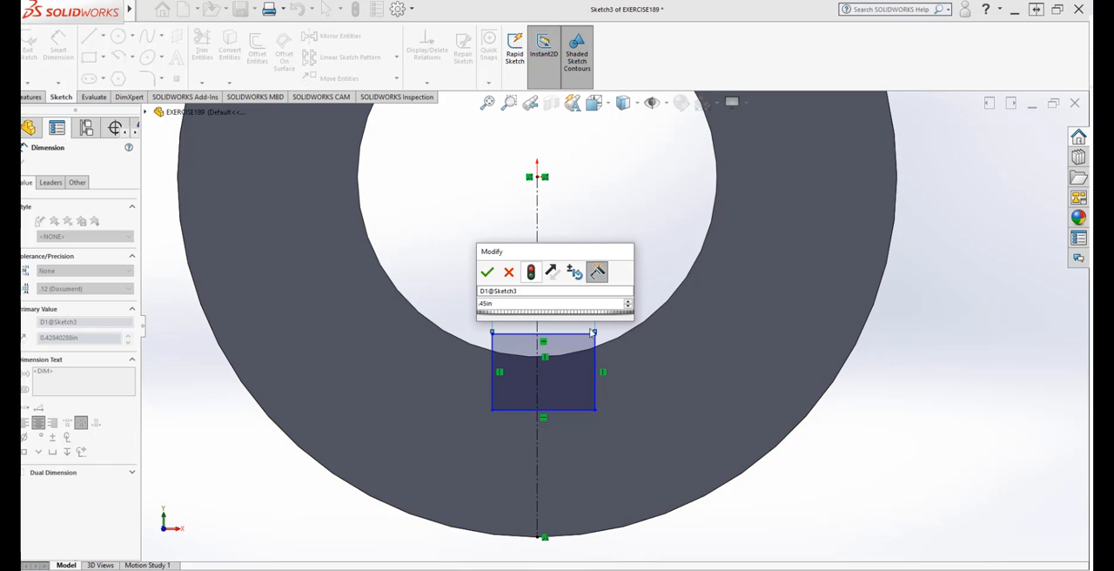
pyautogui.click(533, 274)
pyautogui.click(487, 274)
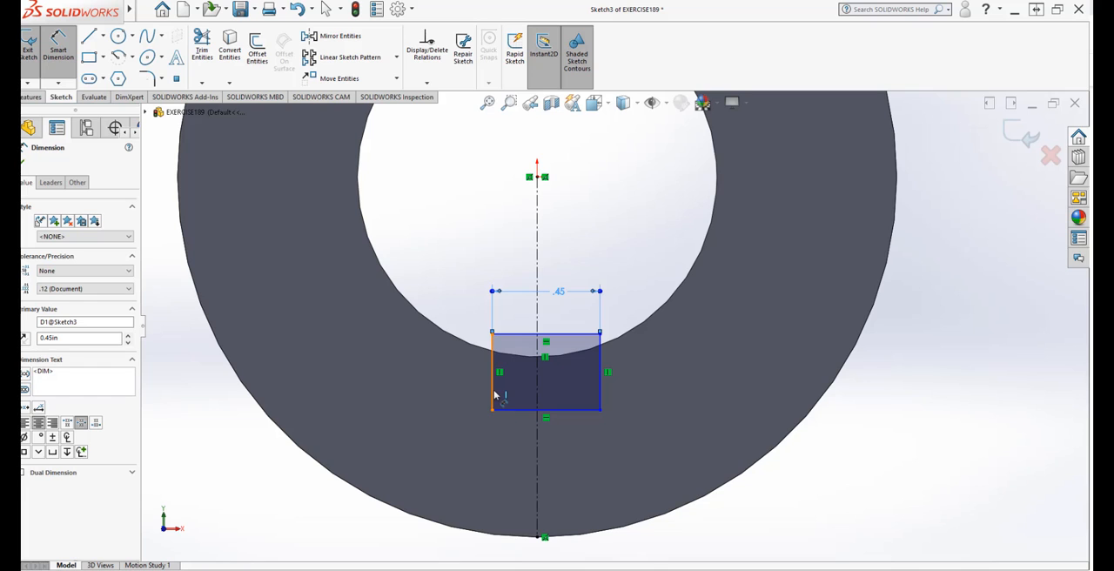
# Step: Dimension the rectangle's left edge and set its height to 0.45 in
pyautogui.click(493, 388)
pyautogui.click(435, 376)
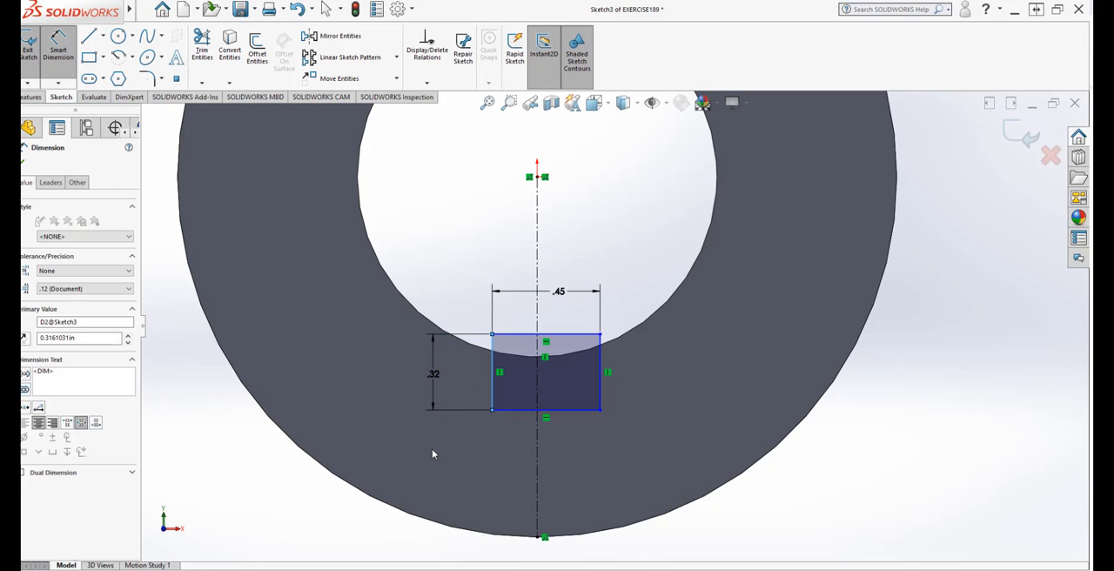
pyautogui.write('.45')
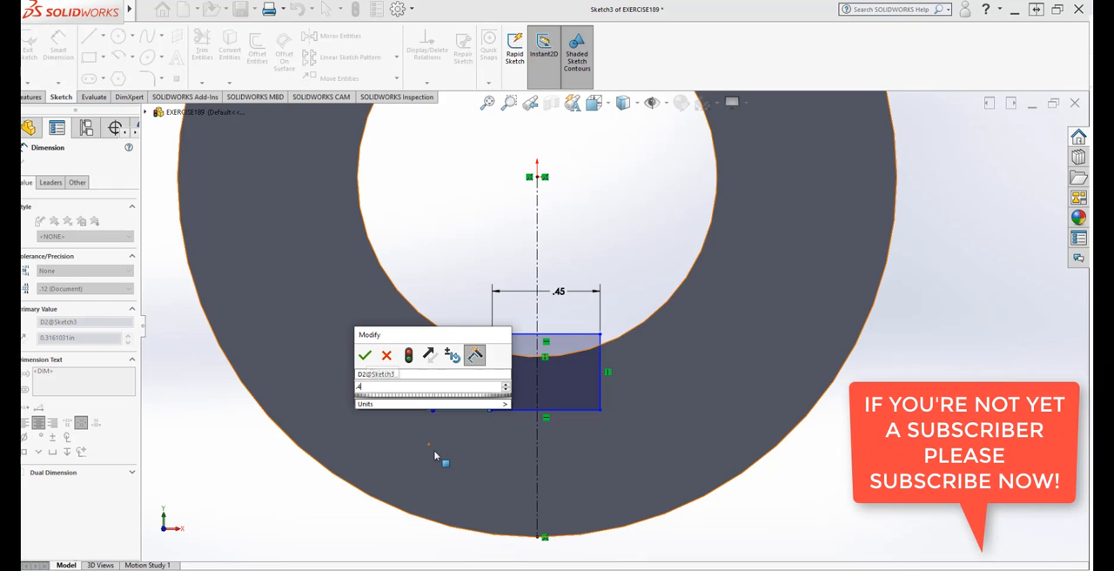
pyautogui.moveTo(472, 404)
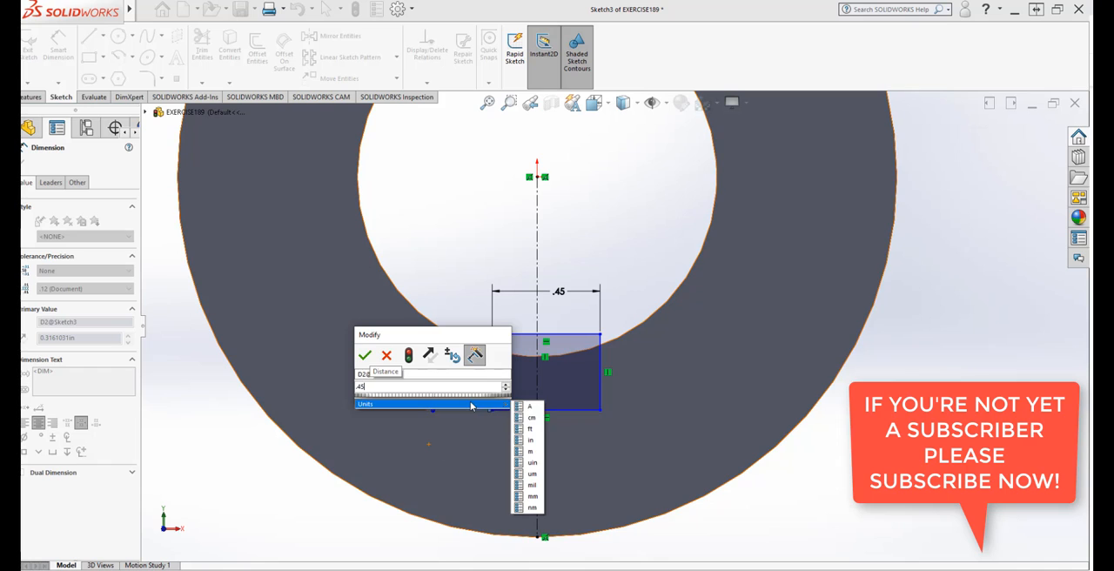
pyautogui.click(537, 443)
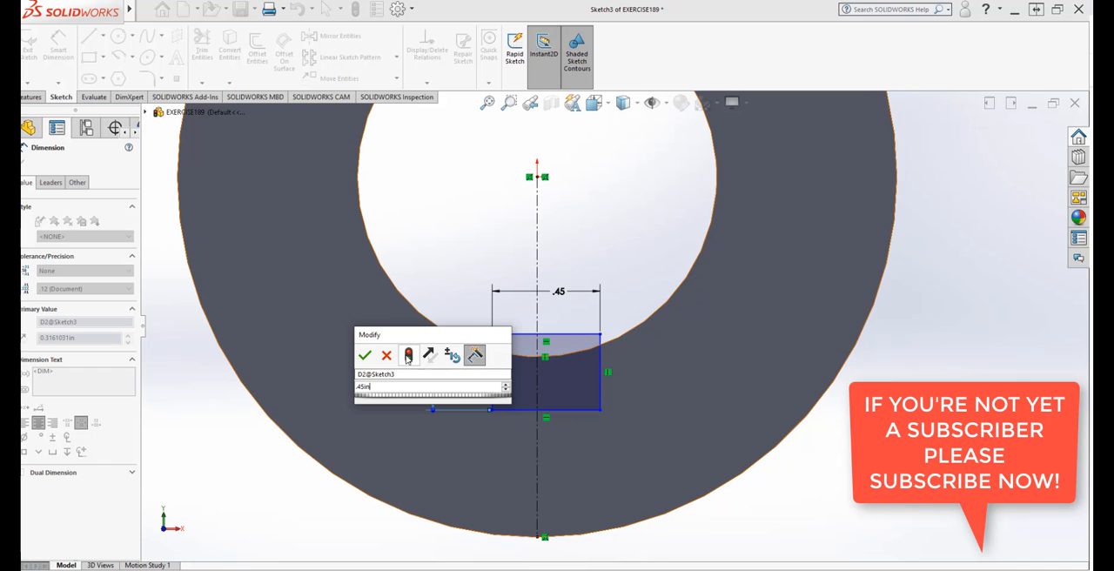
pyautogui.click(408, 354)
pyautogui.click(365, 354)
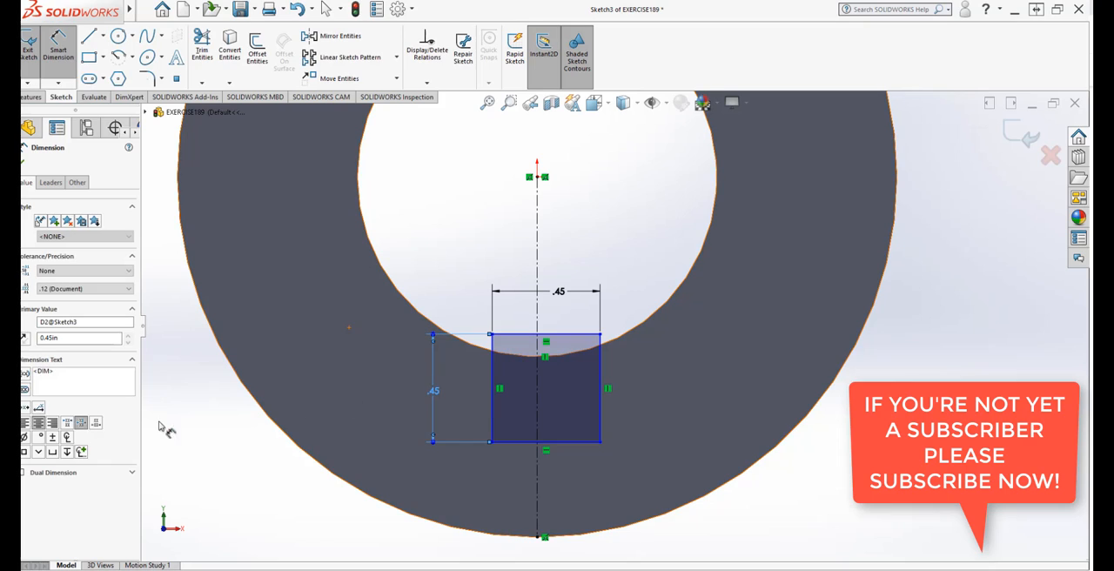
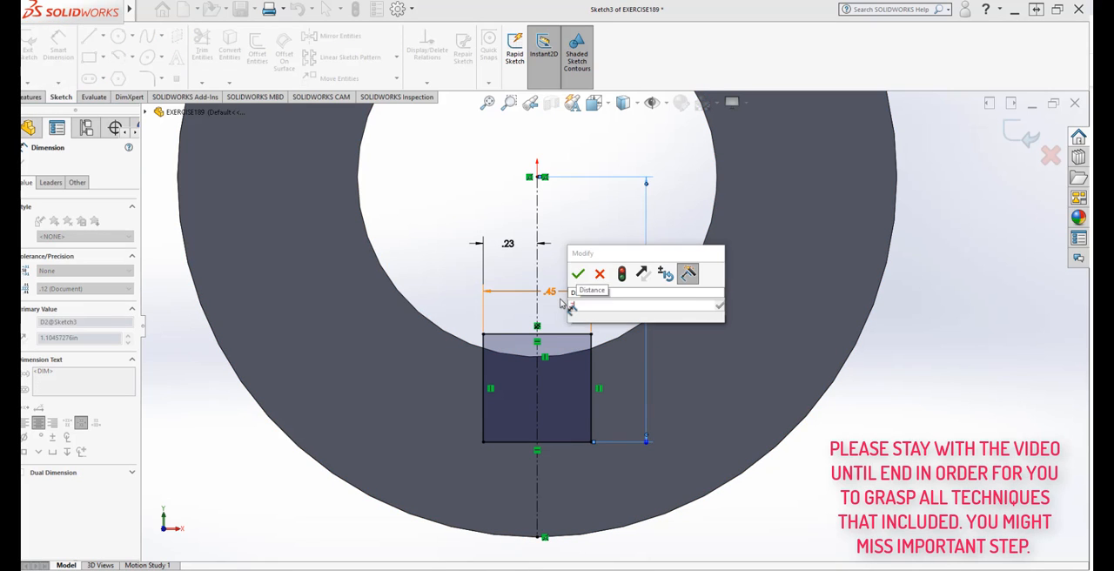
# Step: Set the vertical distance from the origin to the rectangle's lower edge to 0.75 in
pyautogui.write('.75')
pyautogui.moveTo(618, 324)
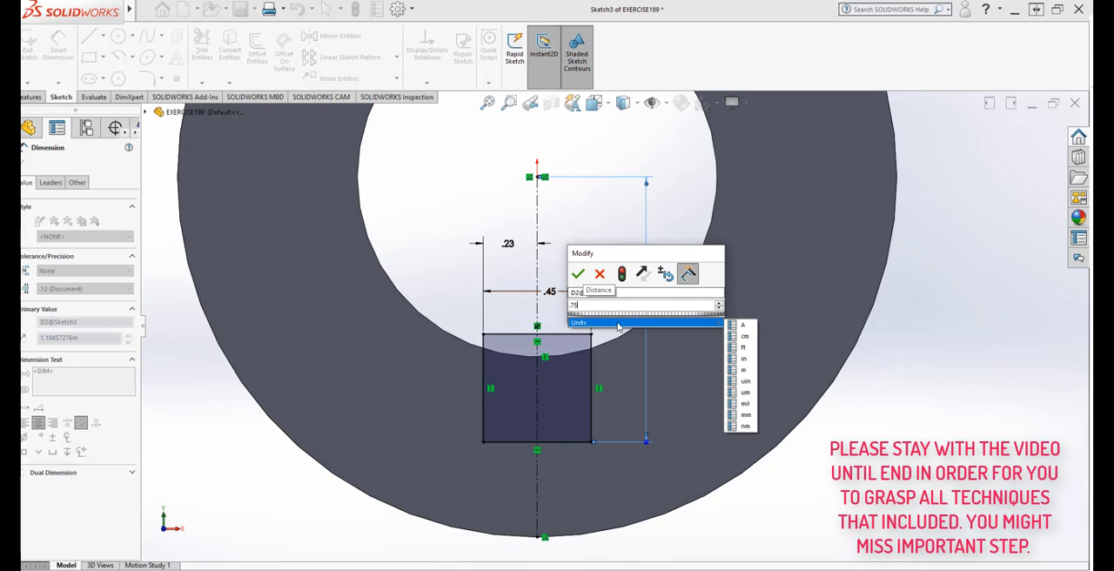
pyautogui.click(742, 358)
pyautogui.click(622, 277)
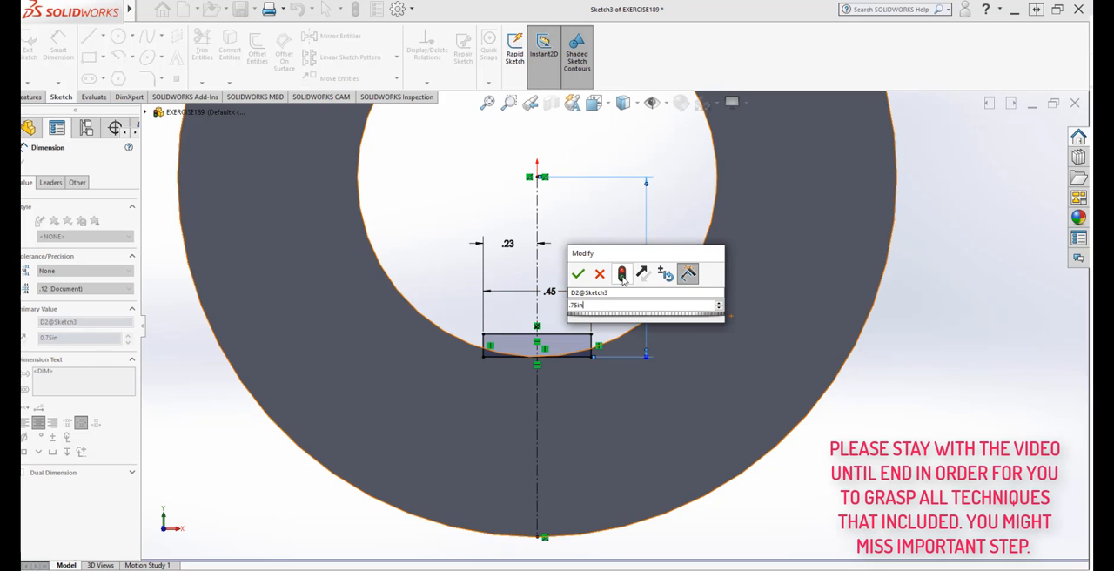
pyautogui.click(578, 274)
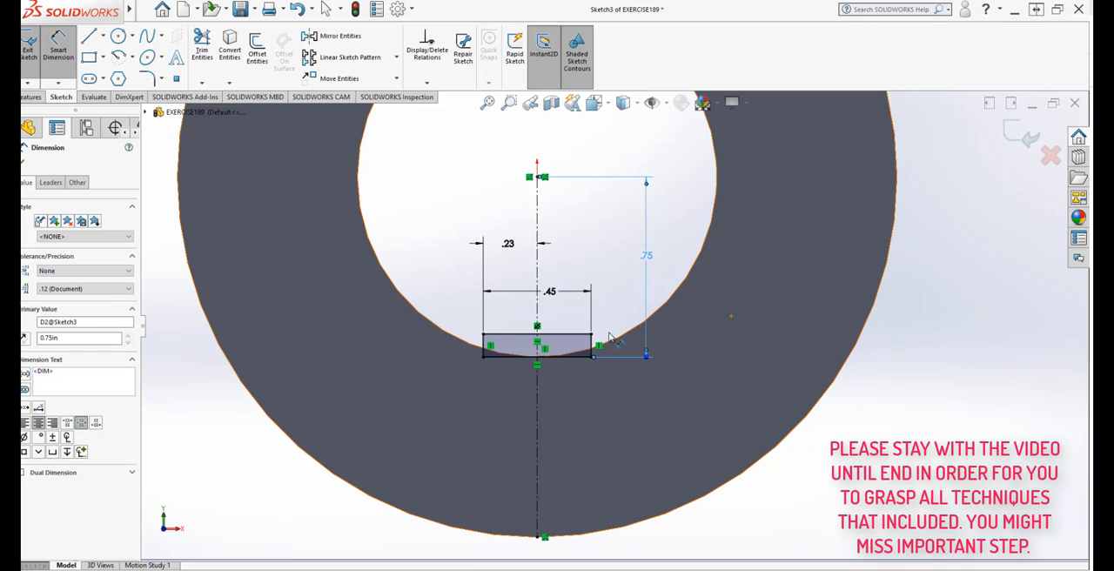
# Step: Set the vertical distance from the origin to the rectangle's lower edge to 1.0 in
pyautogui.doubleClick(646, 258)
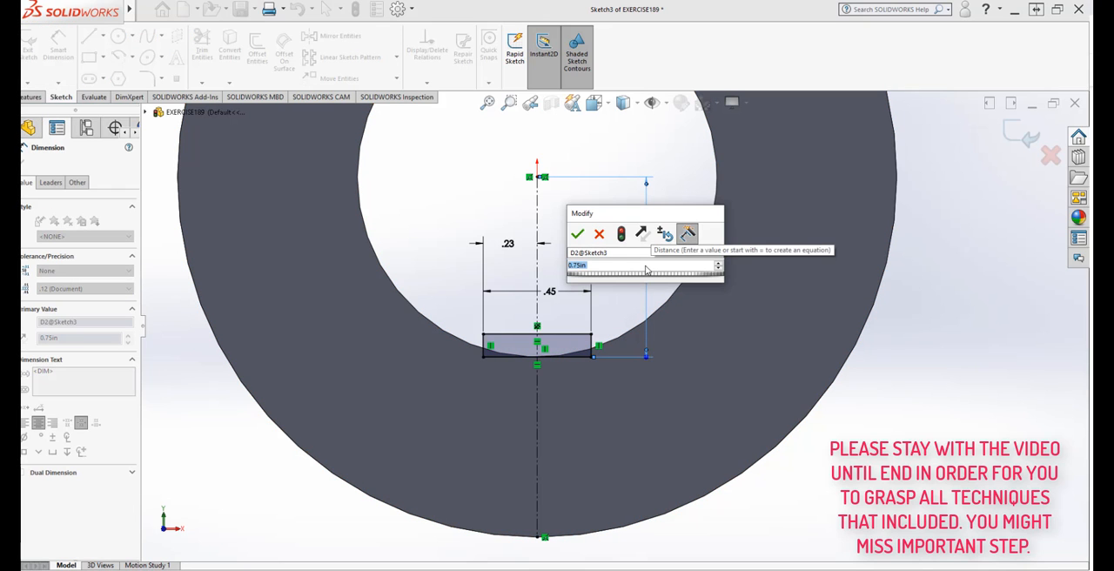
pyautogui.write('1')
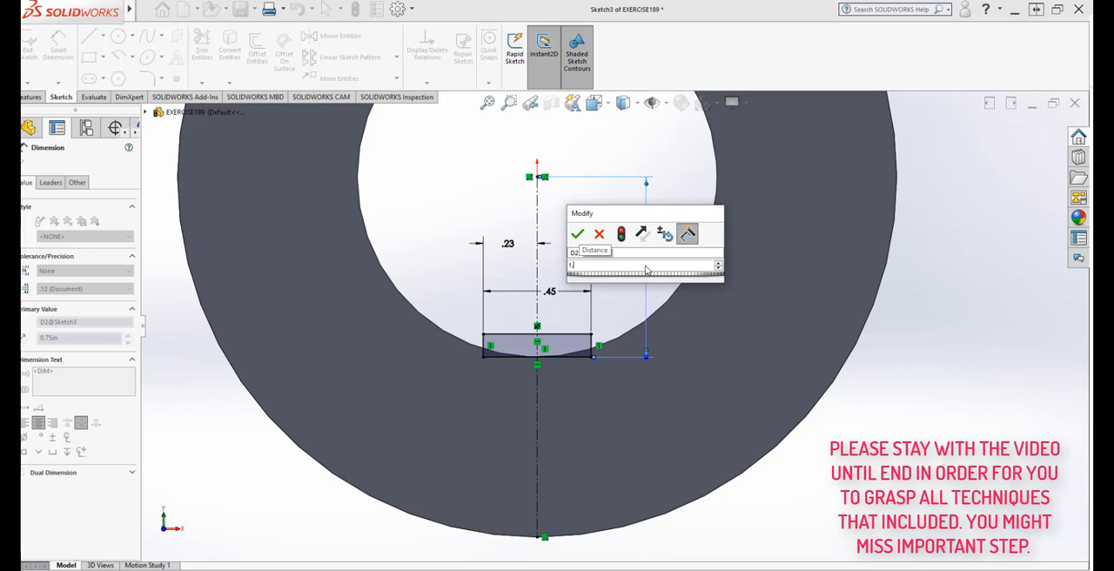
pyautogui.write('.0')
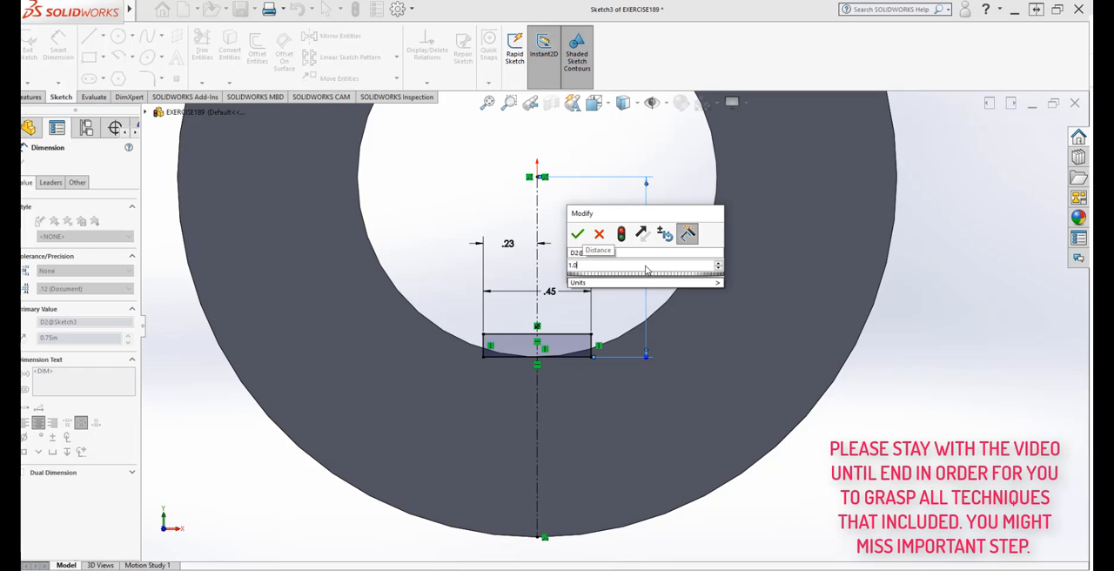
pyautogui.click(621, 235)
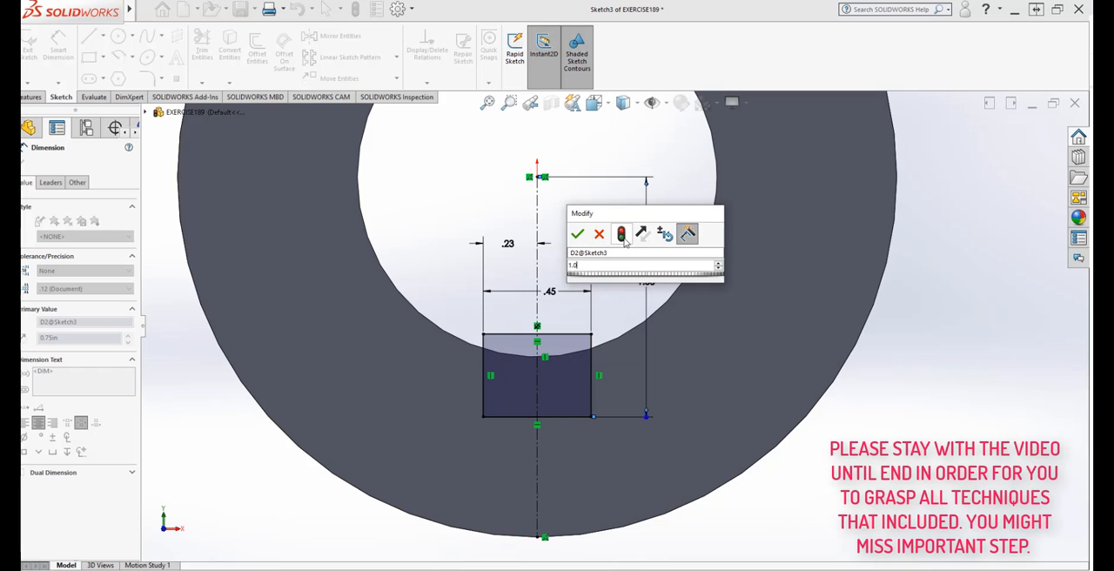
pyautogui.click(577, 233)
# Step: Add a driven reference dimension for the height of the rectangle's left edge
pyautogui.click(483, 375)
pyautogui.click(449, 374)
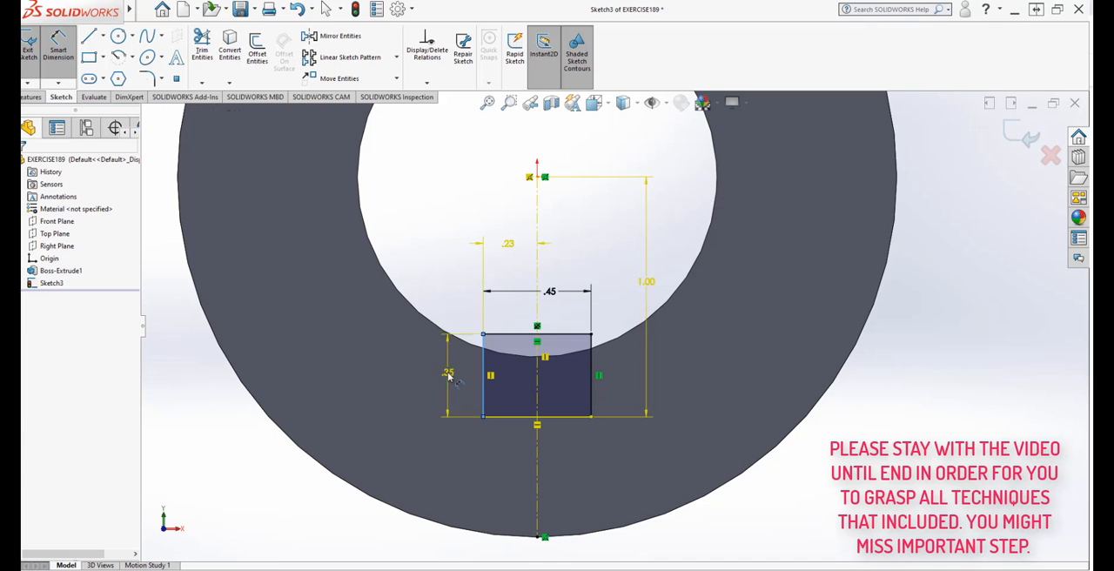
pyautogui.click(617, 290)
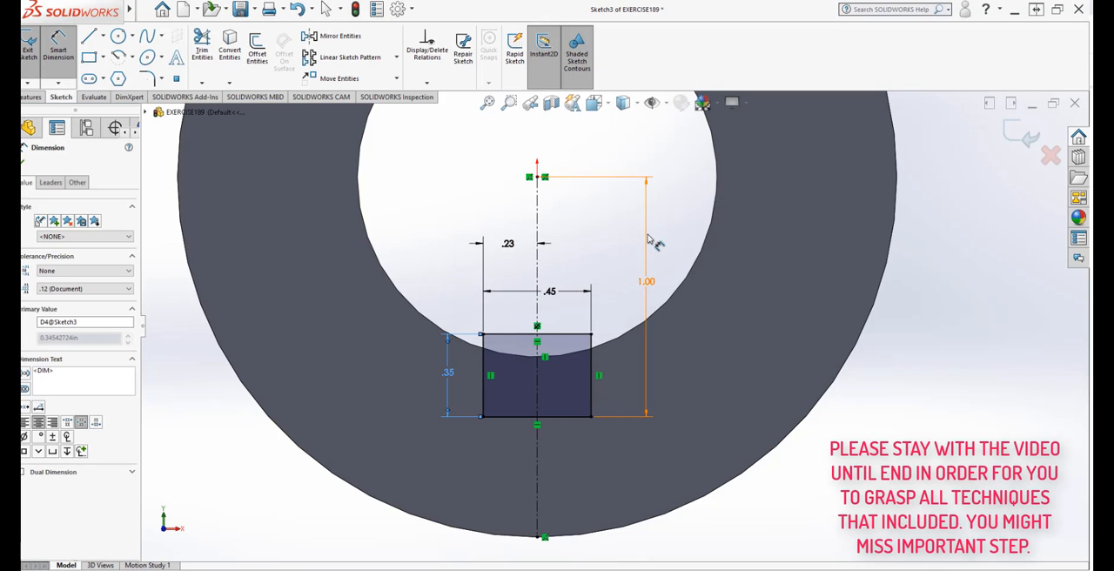
pyautogui.scroll(2, 644, 283)
pyautogui.moveTo(671, 289); pyautogui.dragTo(647, 315, button='middle')
pyautogui.scroll(2, 647, 316)
pyautogui.scroll(-2, 649, 253)
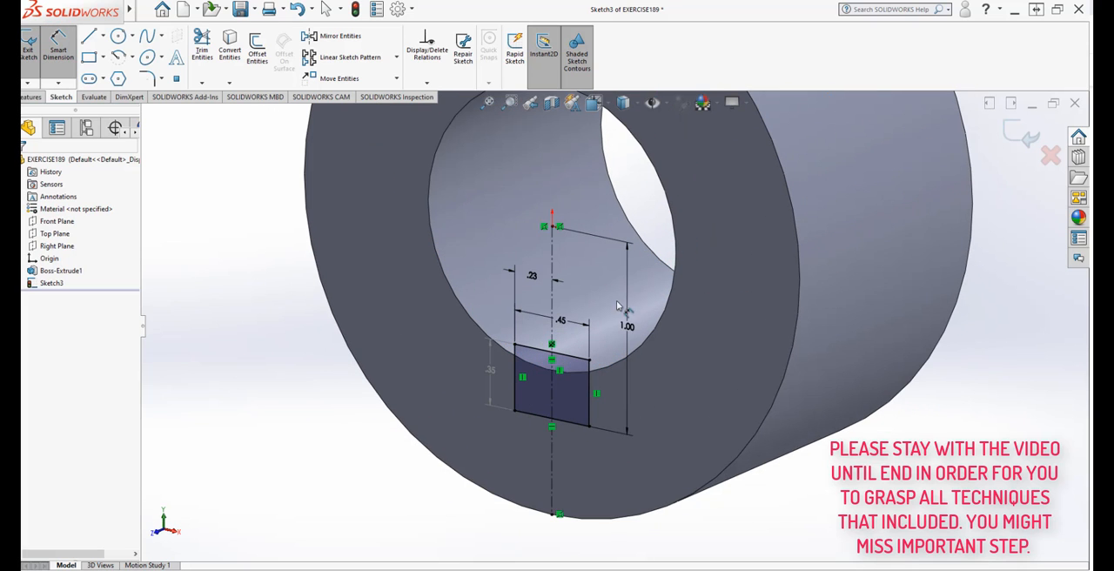
pyautogui.click(31, 96)
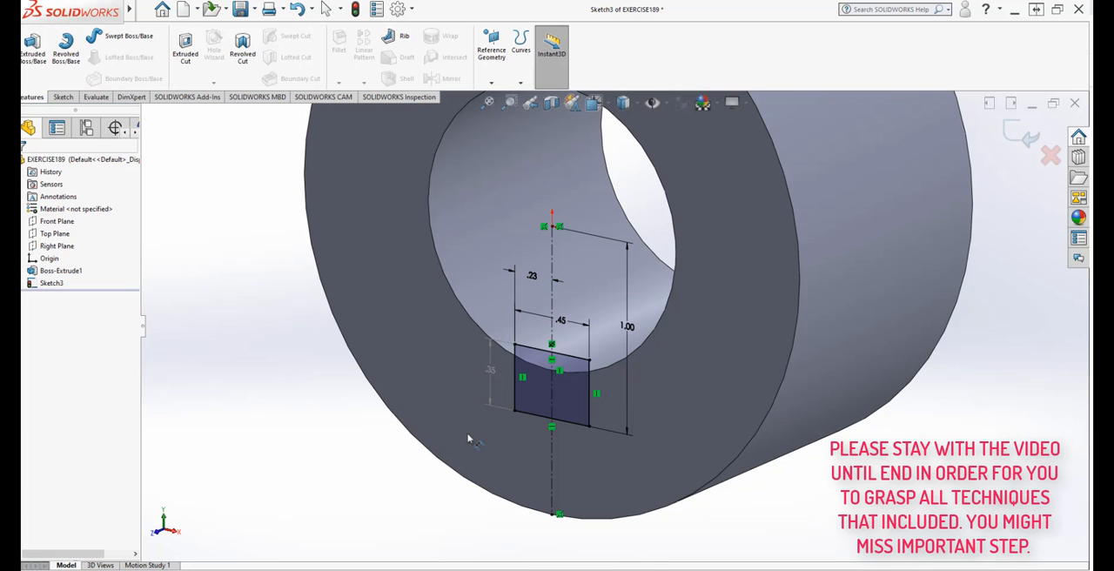
pyautogui.click(33, 54)
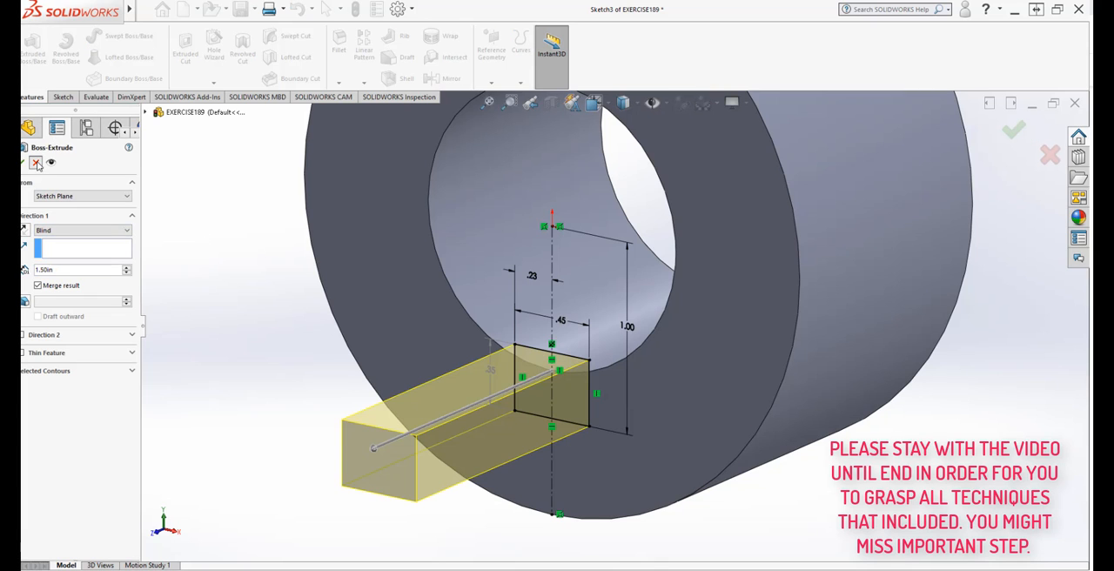
pyautogui.click(35, 163)
# Step: Cut-extrude the rectangle through the ring with an Up To Surface end condition, using the ring's opposite end face
pyautogui.click(191, 55)
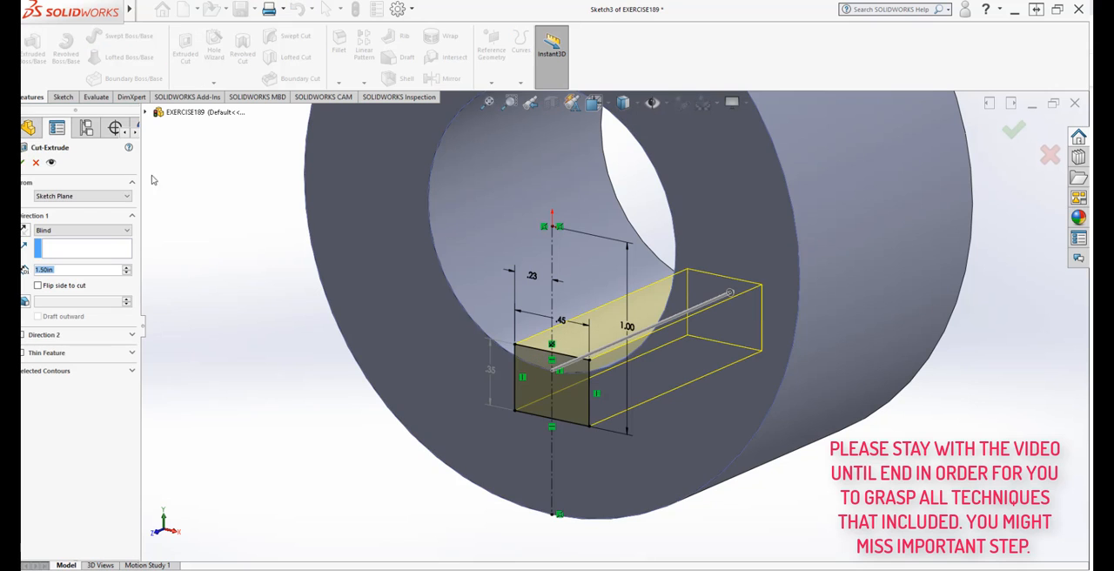
pyautogui.moveTo(333, 437); pyautogui.dragTo(365, 468, button='middle')
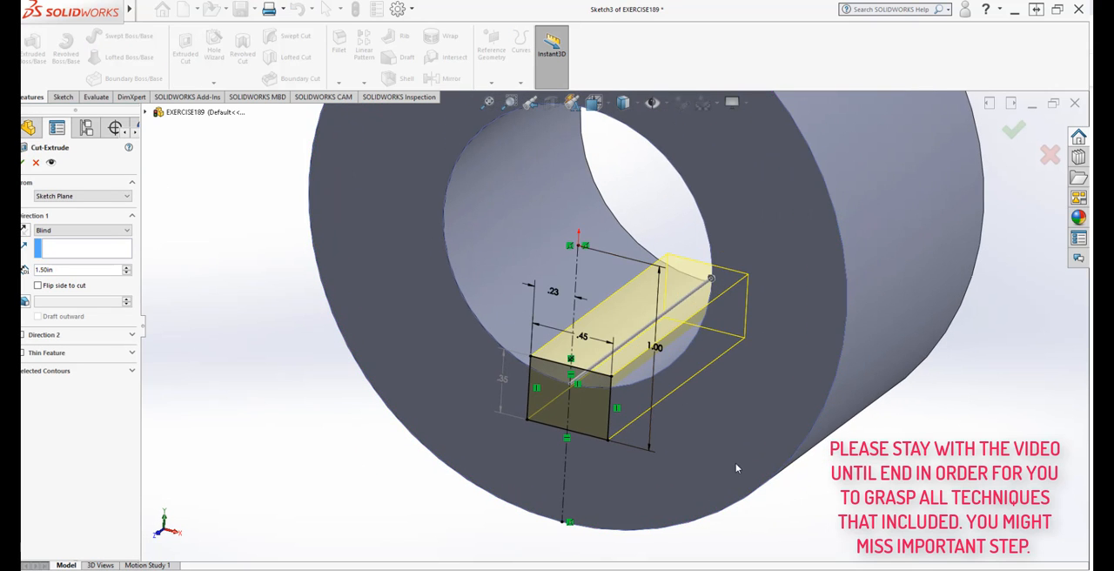
pyautogui.moveTo(736, 464); pyautogui.dragTo(649, 549, button='middle')
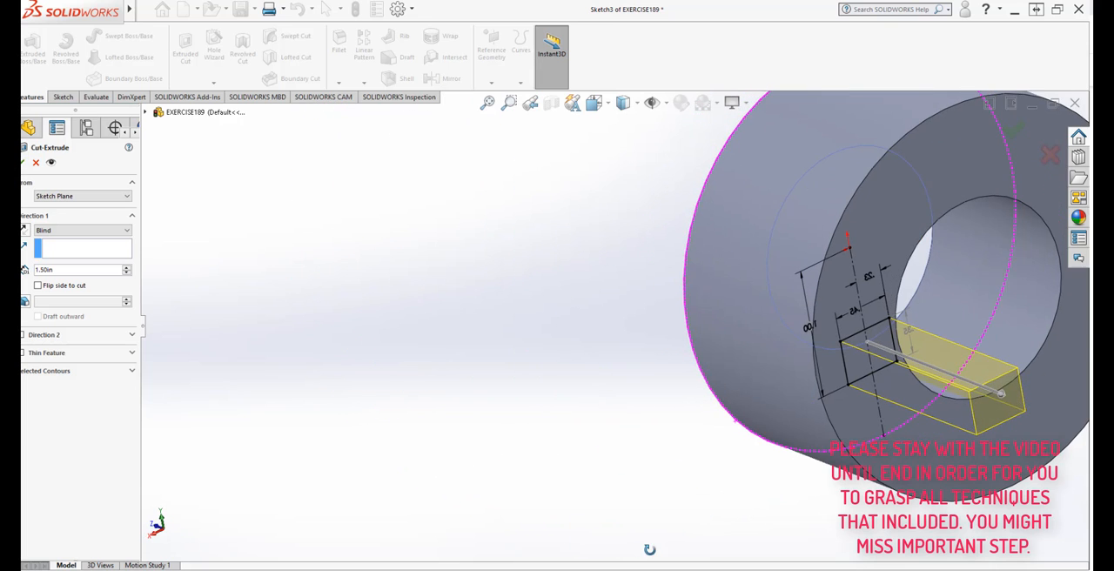
pyautogui.scroll(3, 661, 527)
pyautogui.scroll(-2, 924, 506)
pyautogui.scroll(-2, 813, 220)
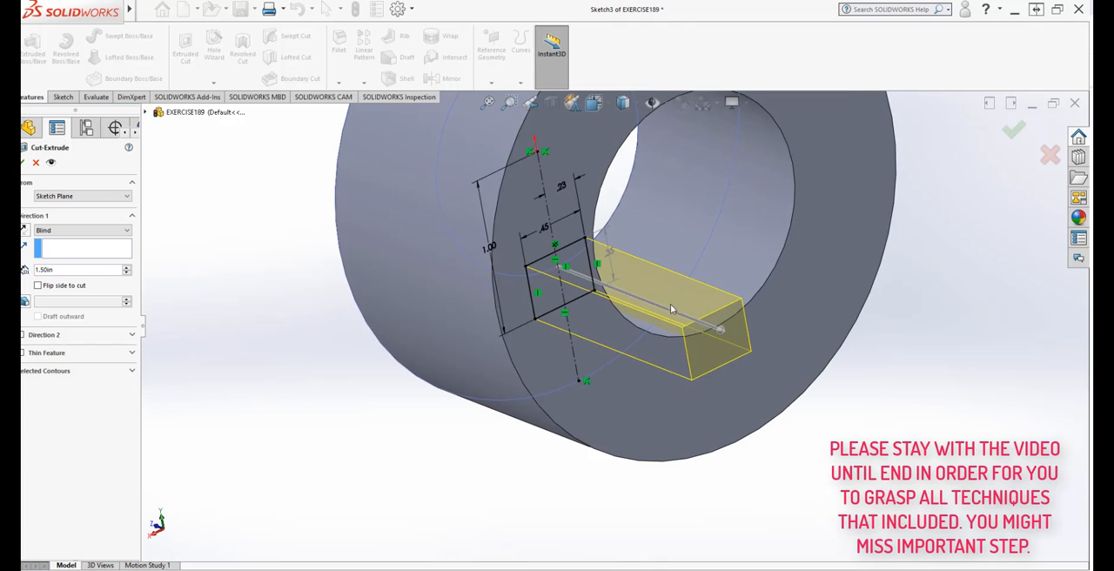
pyautogui.scroll(1, 670, 308)
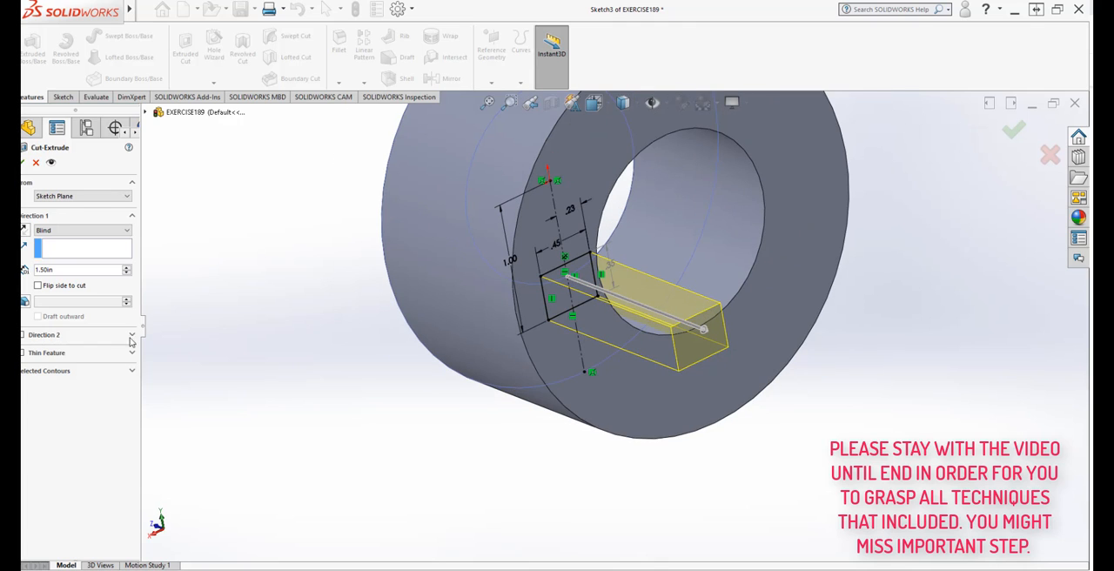
pyautogui.click(110, 231)
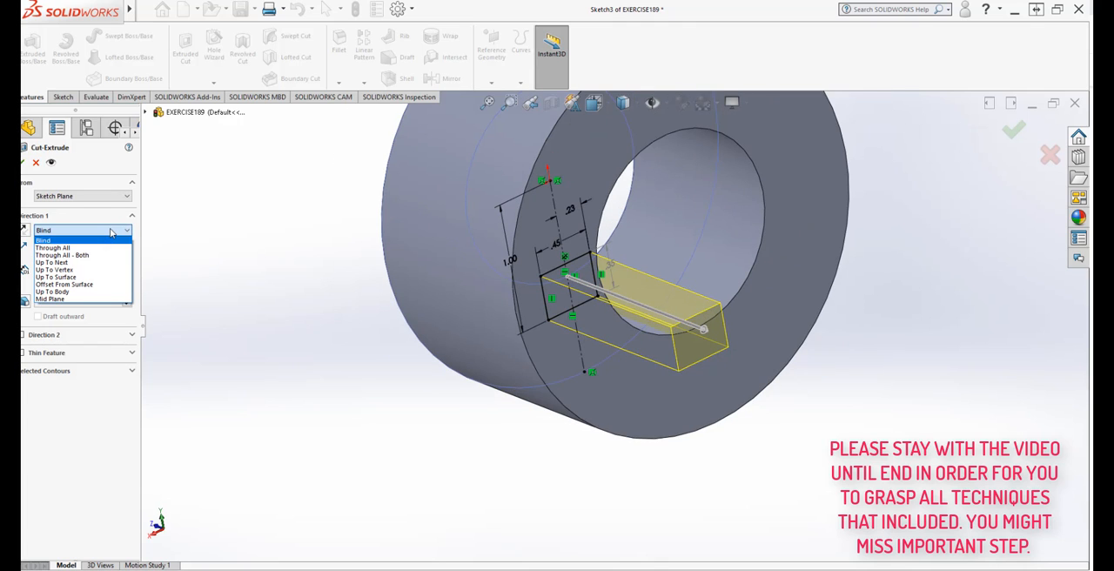
pyautogui.click(105, 277)
pyautogui.click(758, 394)
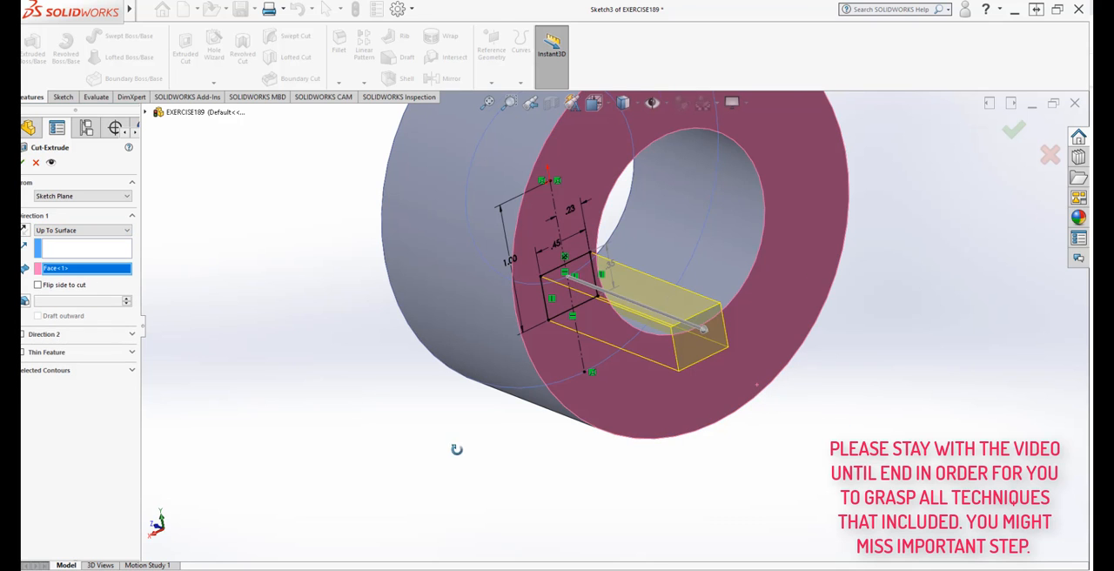
pyautogui.moveTo(456, 449); pyautogui.dragTo(474, 470, button='middle')
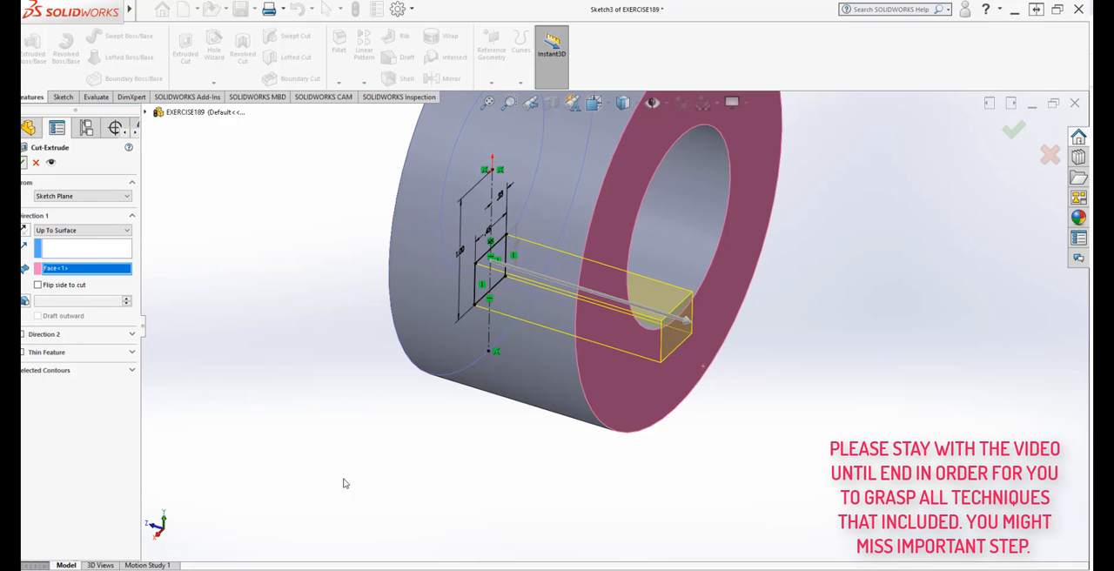
pyautogui.moveTo(473, 539); pyautogui.dragTo(397, 507, button='middle')
pyautogui.scroll(-3, 731, 374)
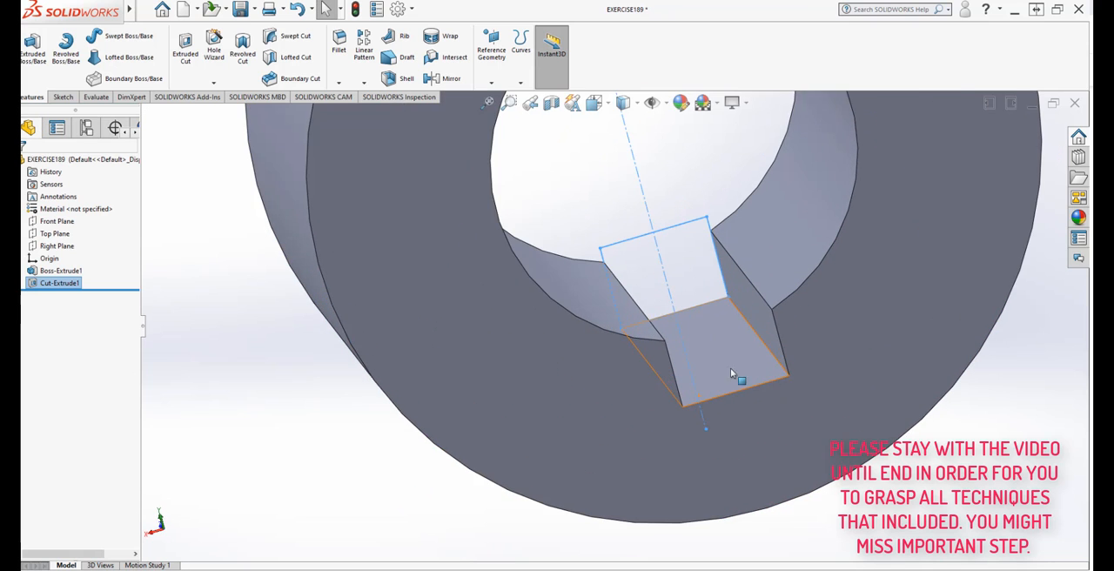
# Step: Start a new sketch on the ring's front end face and view it straight on
pyautogui.scroll(3, 730, 374)
pyautogui.moveTo(746, 491); pyautogui.dragTo(693, 398, button='middle')
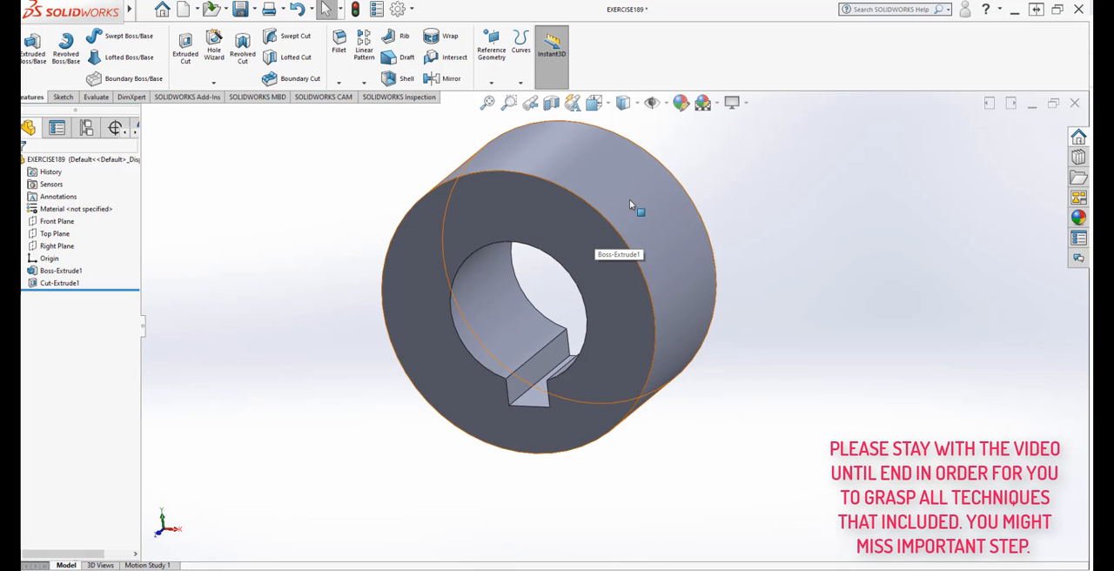
pyautogui.moveTo(771, 482); pyautogui.dragTo(746, 502, button='middle')
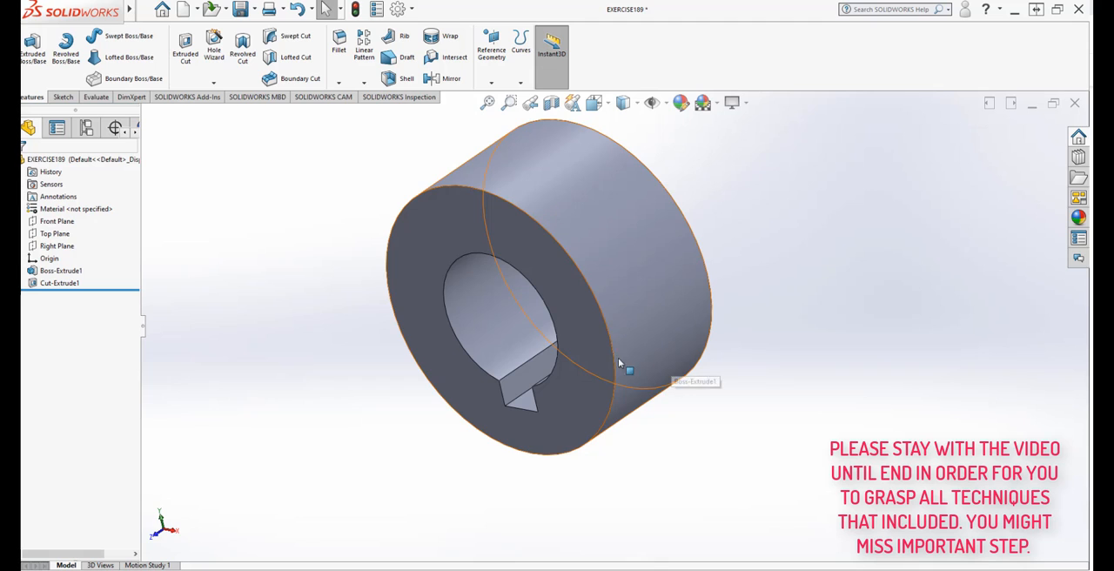
pyautogui.moveTo(619, 363); pyautogui.dragTo(625, 265, button='middle')
pyautogui.click(623, 261)
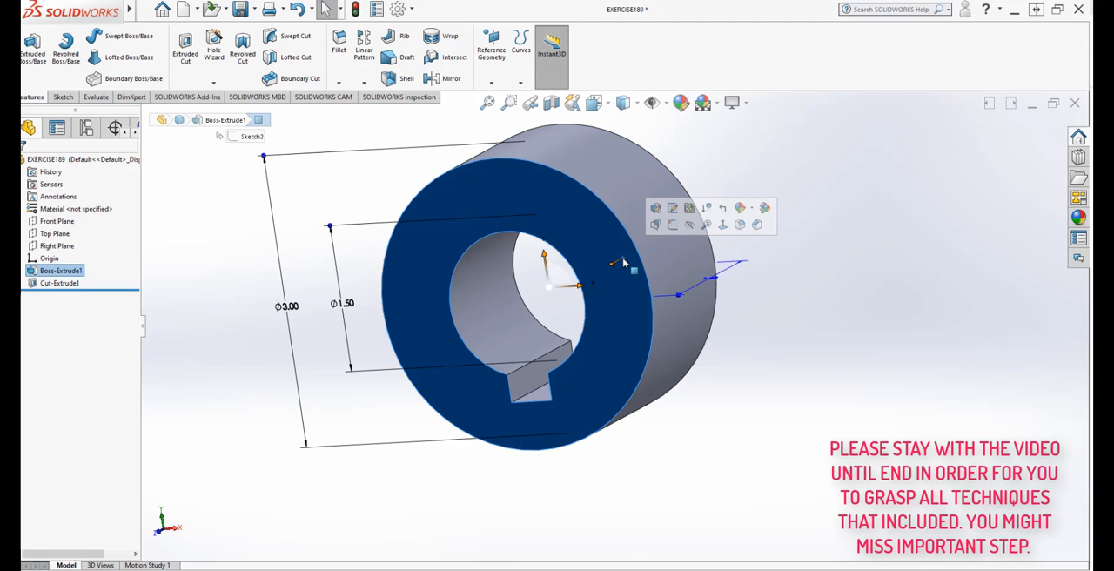
pyautogui.click(721, 225)
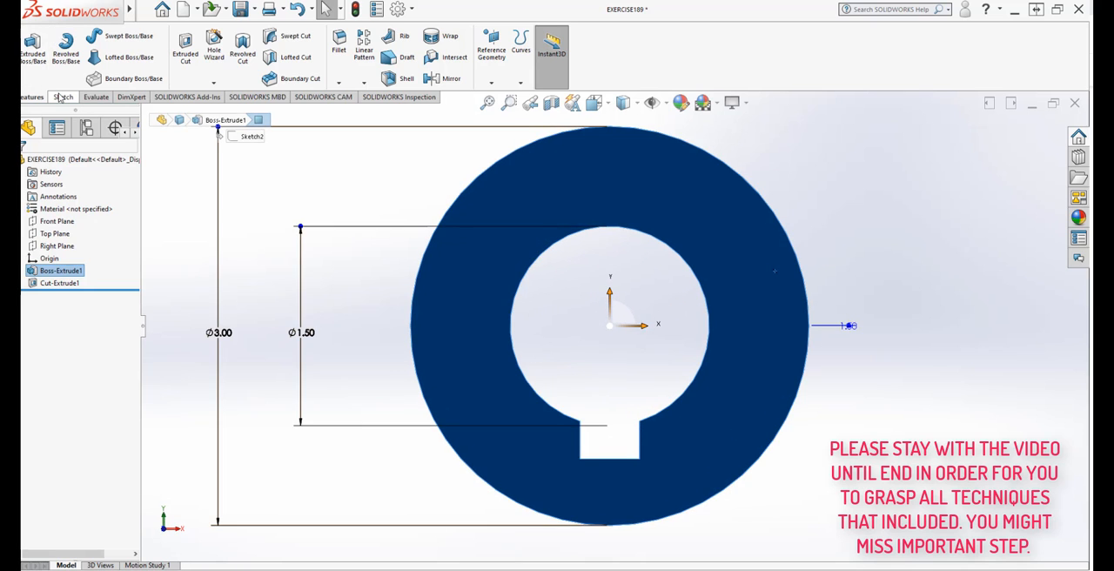
pyautogui.click(63, 97)
pyautogui.click(31, 46)
# Step: Draw a vertical centerline 1.50 in long from the origin up to the highest point of the ring's outer edge
pyautogui.scroll(2, 394, 340)
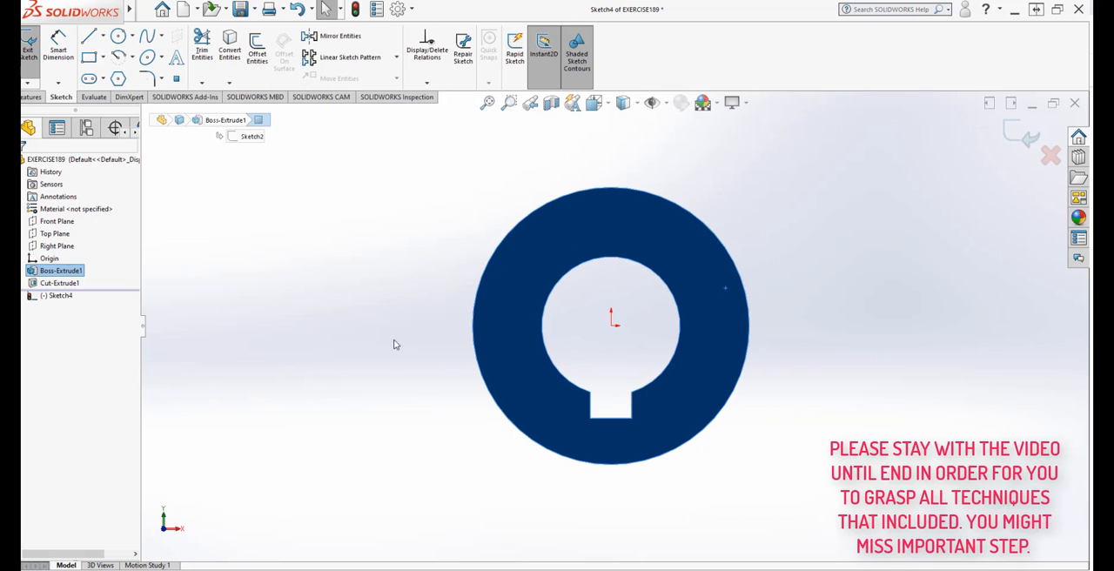
pyautogui.scroll(-1, 811, 212)
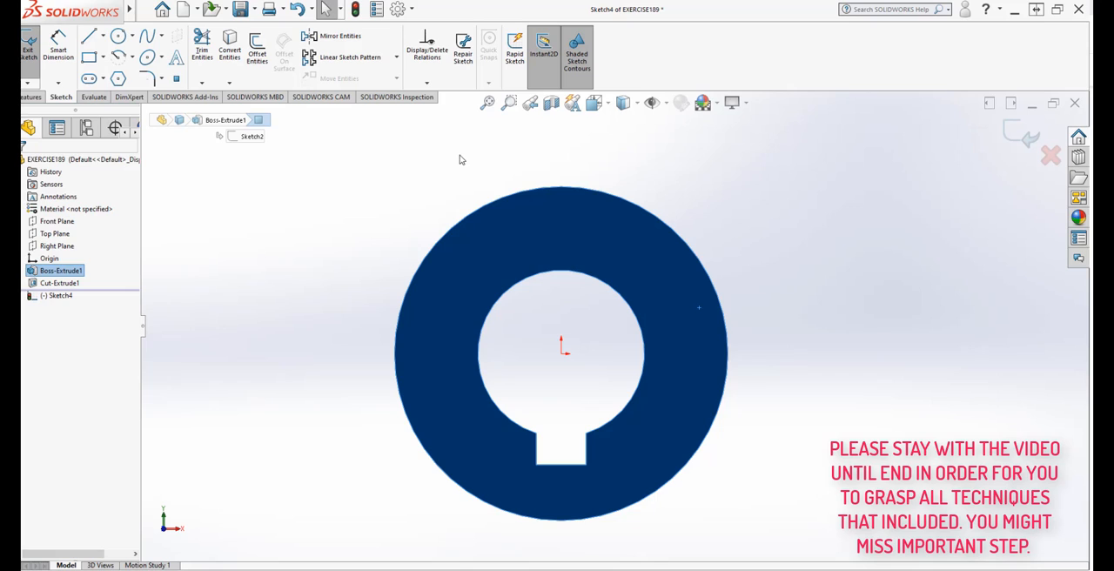
pyautogui.click(102, 36)
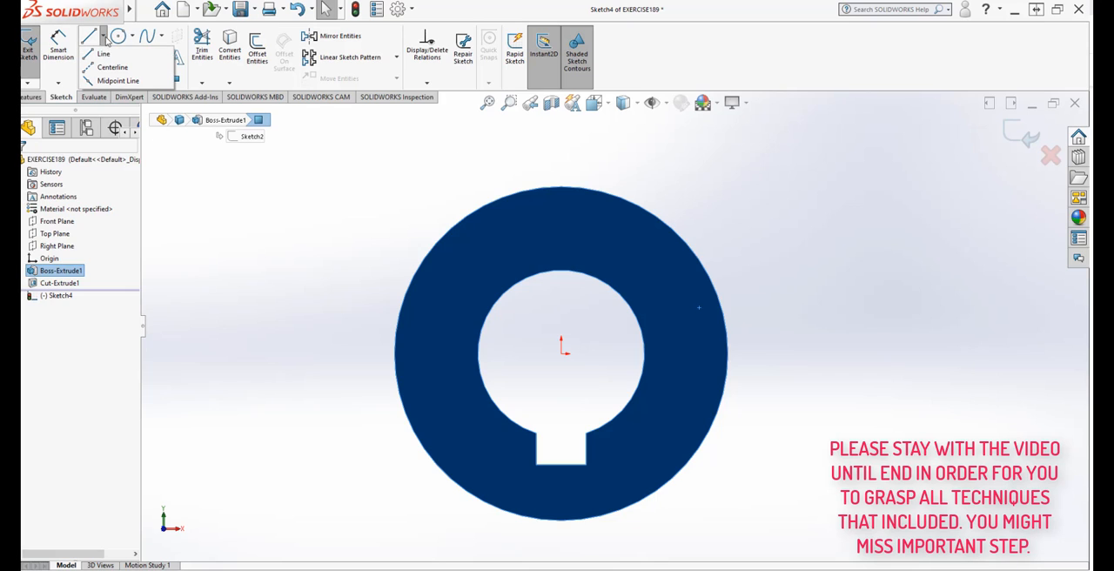
pyautogui.click(103, 67)
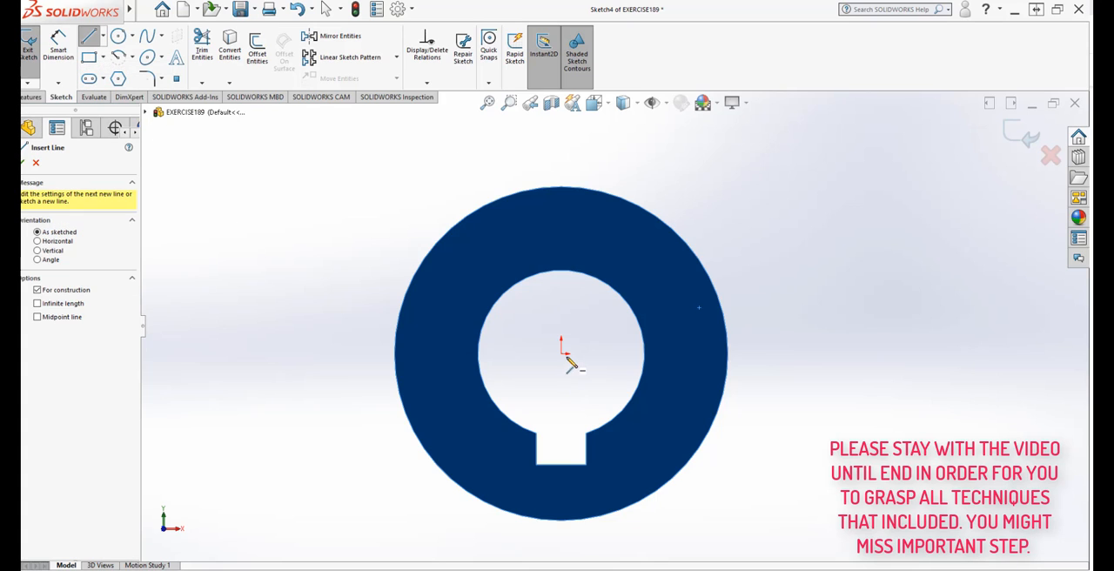
pyautogui.click(562, 353)
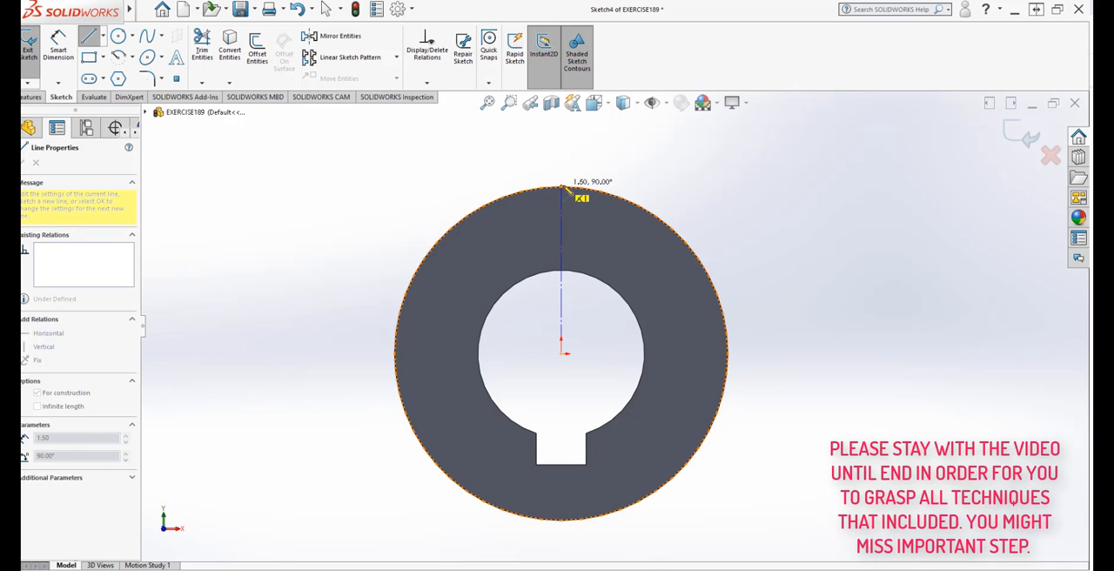
pyautogui.click(561, 187)
pyautogui.press('Escape')
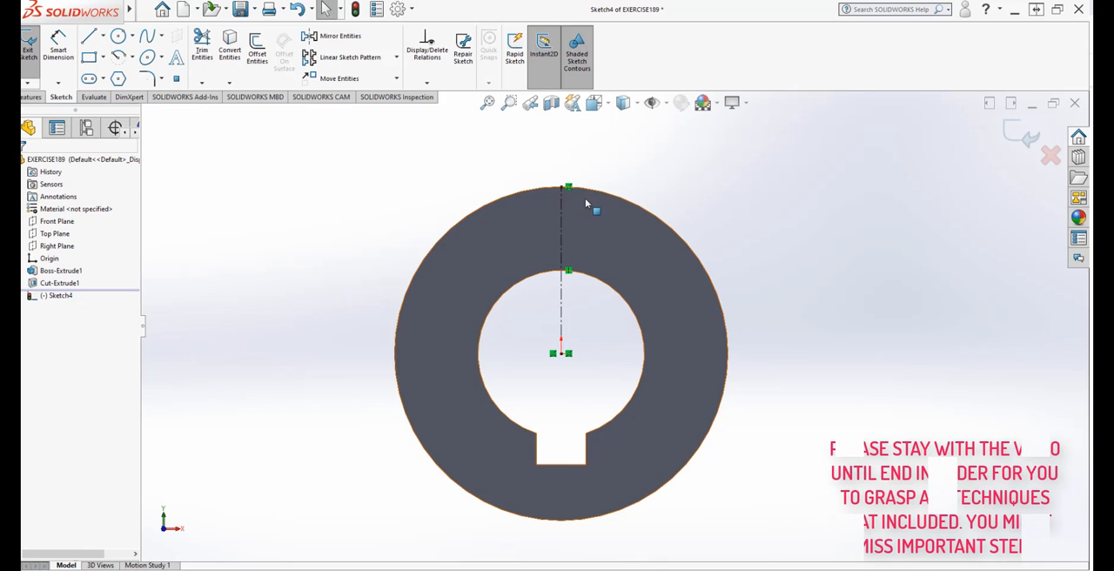
pyautogui.scroll(-3, 576, 198)
pyautogui.scroll(2, 578, 199)
pyautogui.scroll(-3, 549, 323)
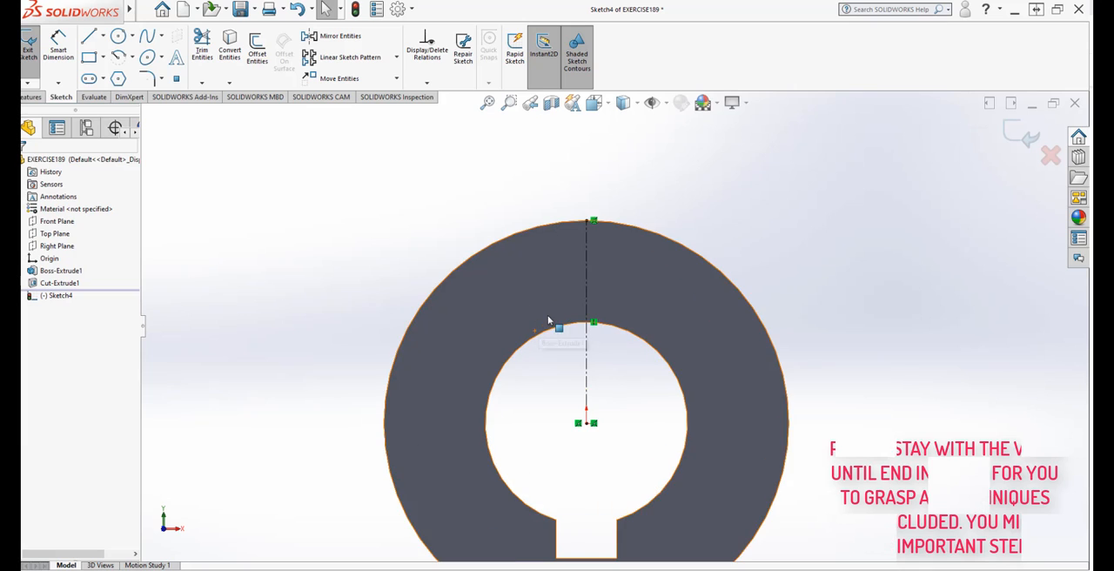
pyautogui.scroll(2, 576, 275)
pyautogui.scroll(-3, 617, 235)
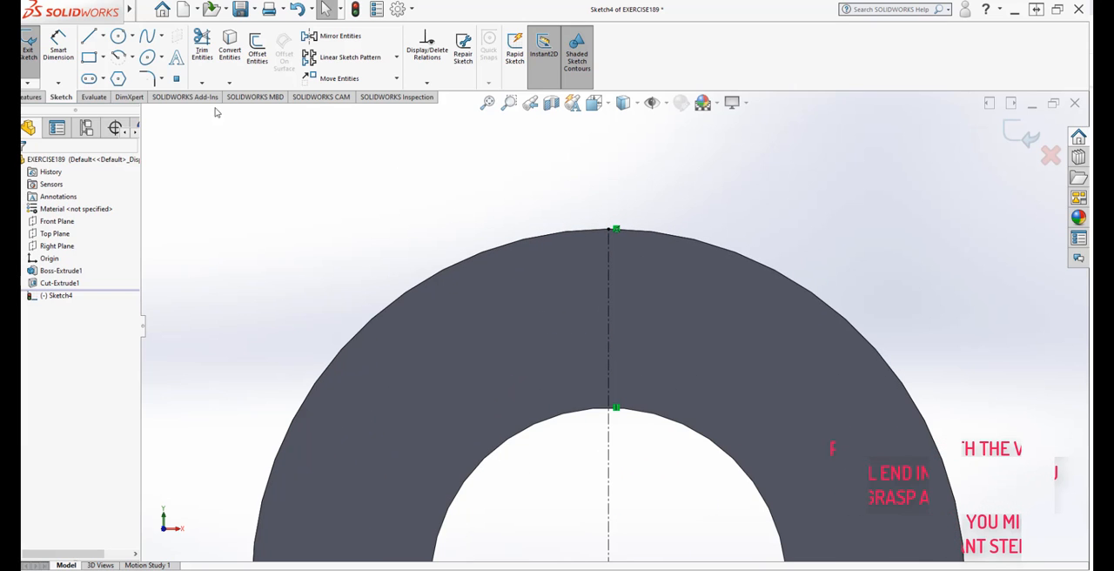
pyautogui.click(103, 40)
pyautogui.click(98, 68)
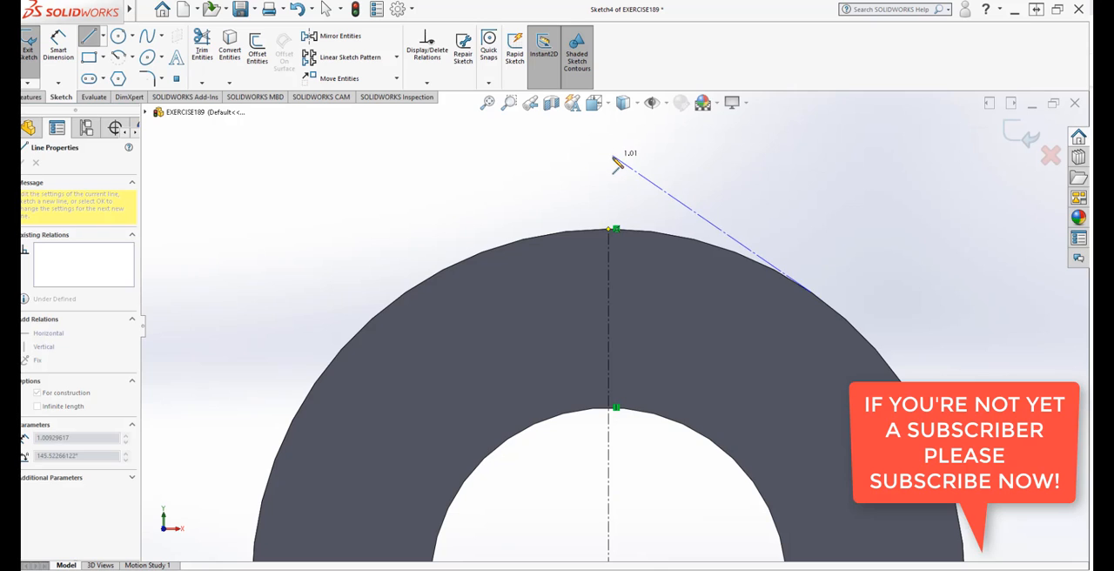
pyautogui.press('Escape')
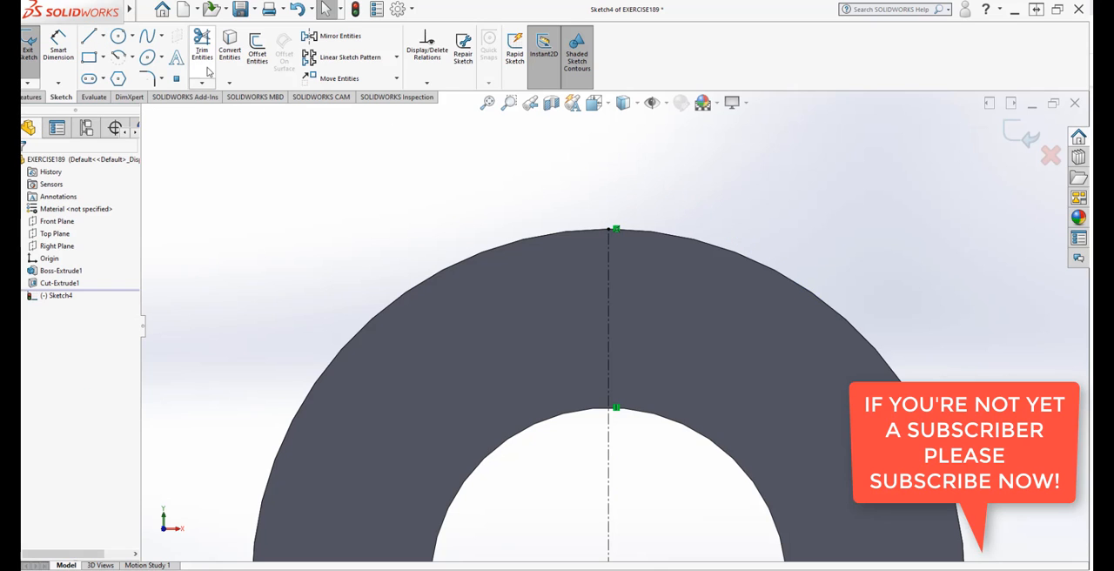
# Step: Draw a vertical line about 0.40 in long upward from the highest point of the ring's outer edge
pyautogui.click(88, 37)
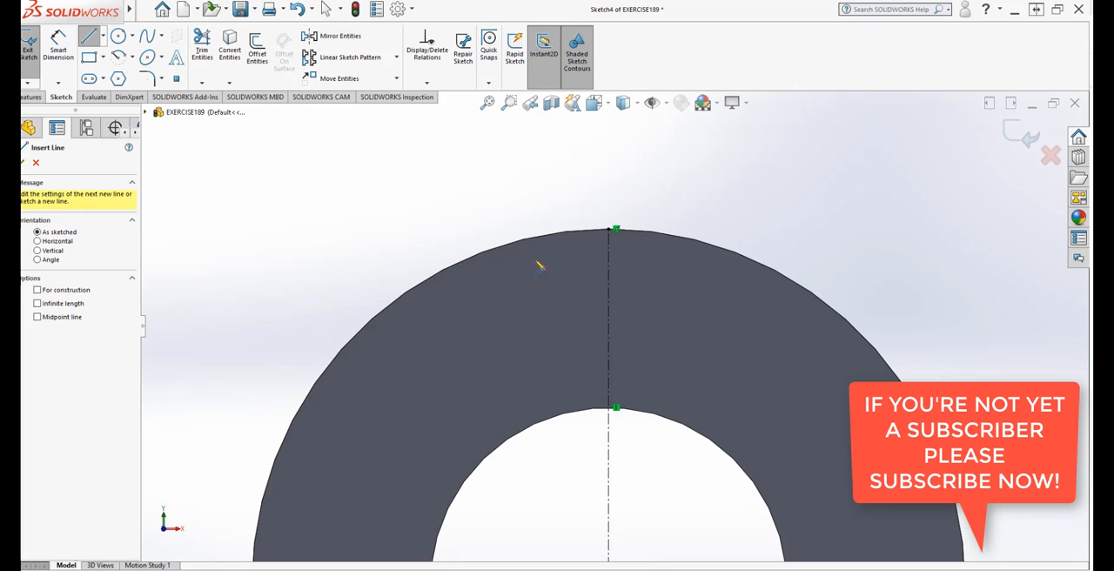
pyautogui.click(611, 230)
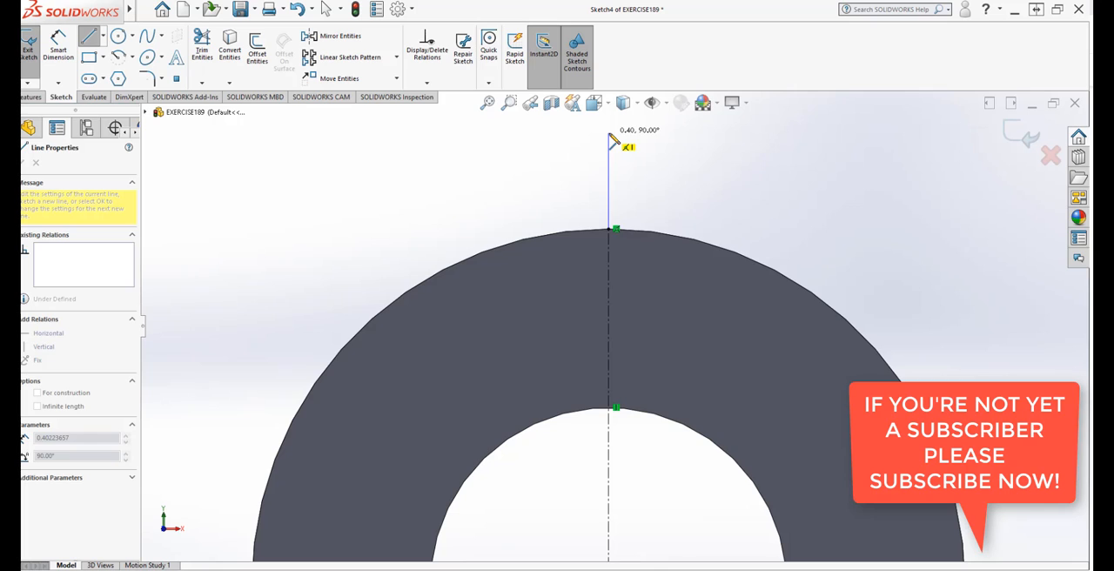
pyautogui.click(608, 133)
pyautogui.rightClick(612, 139)
pyautogui.click(632, 143)
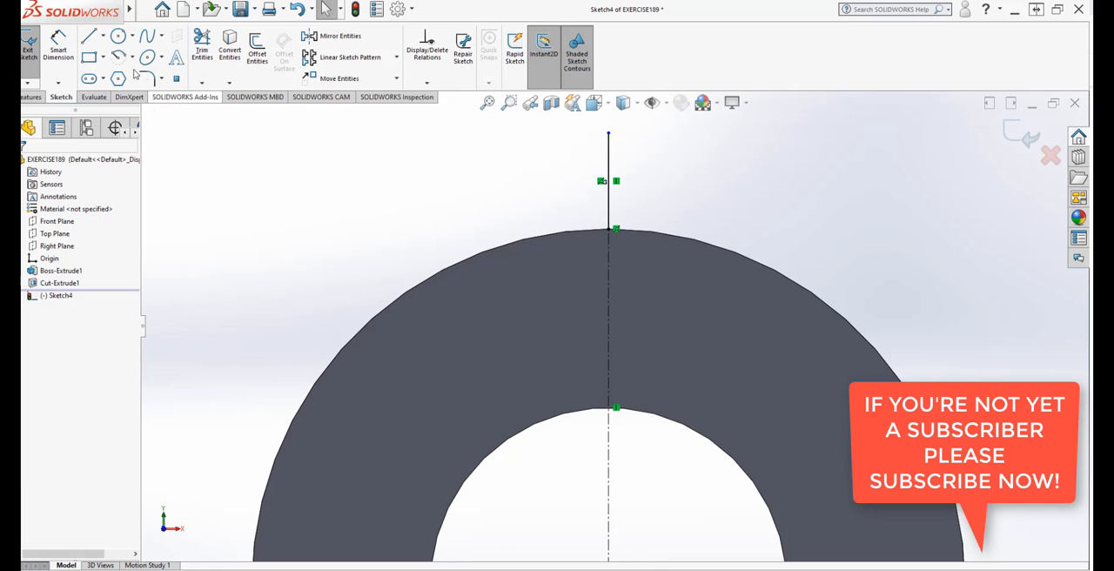
# Step: Dimension the vertical line above the ring and set its length to 0.5 in
pyautogui.click(58, 45)
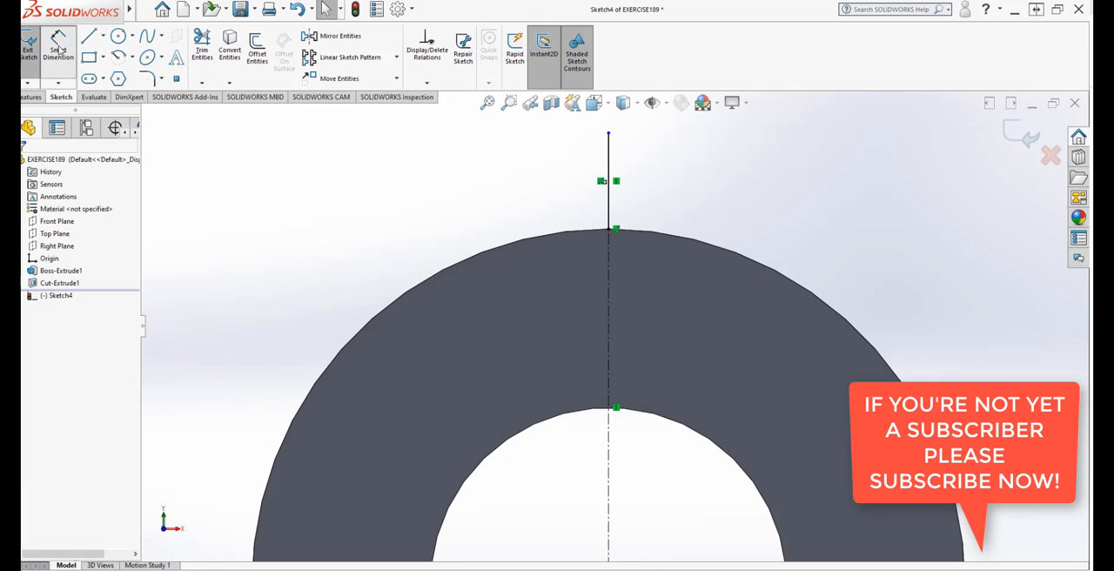
pyautogui.click(609, 170)
pyautogui.click(593, 181)
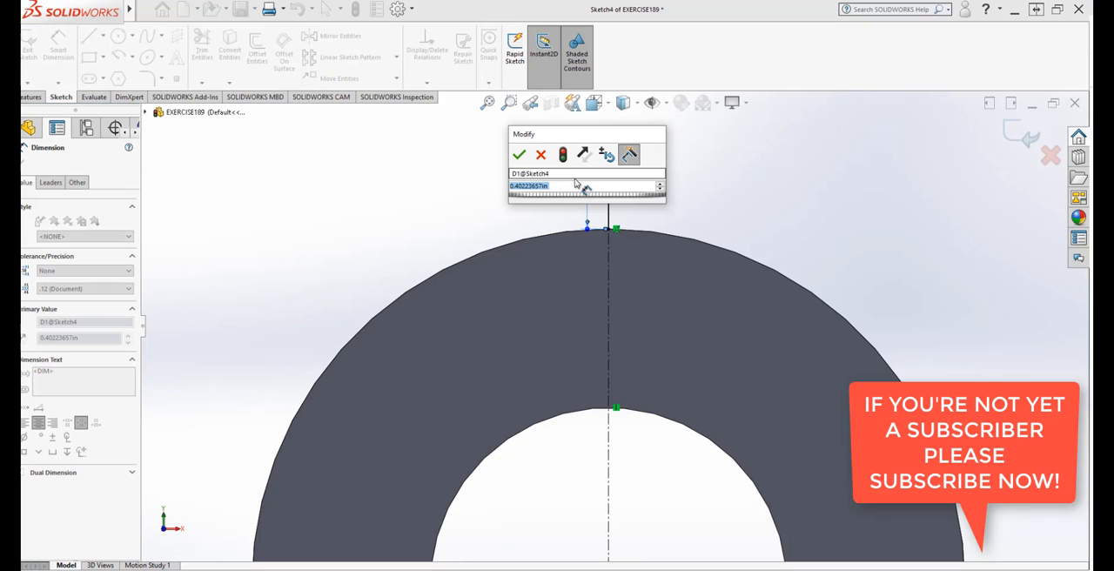
pyautogui.write('5')
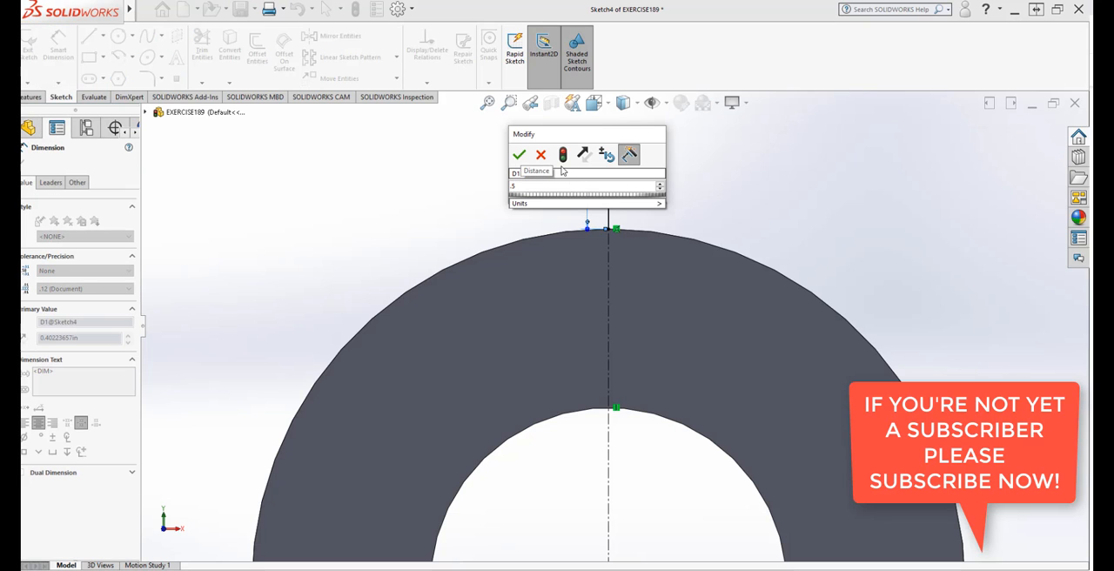
pyautogui.click(519, 154)
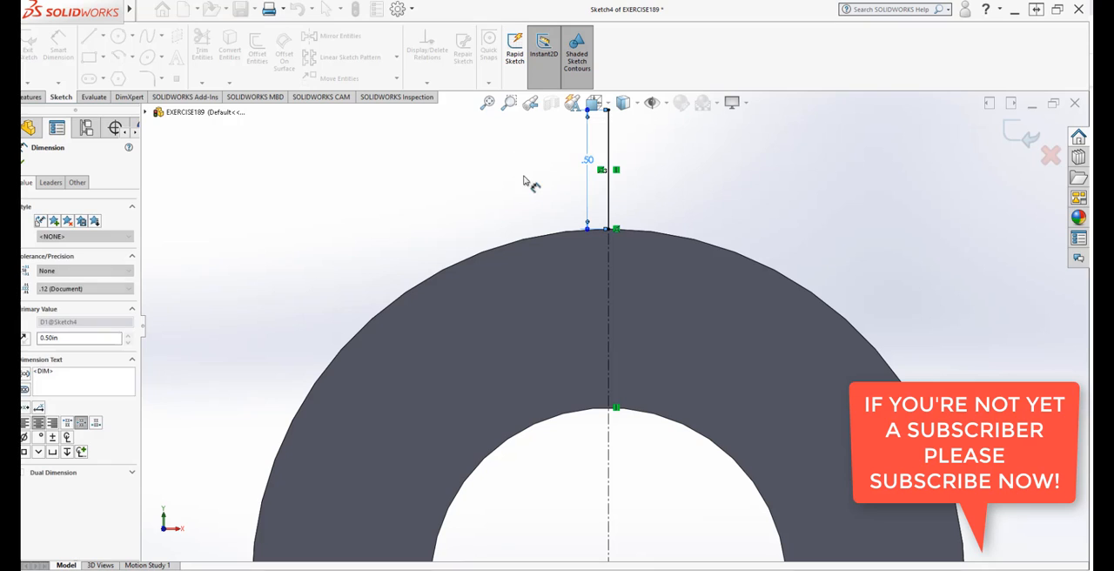
pyautogui.click(524, 176)
# Step: Draw a small circle of about 0.05 in radius centered on the vertical line, passing through the line's upper endpoint
pyautogui.scroll(3, 707, 292)
pyautogui.scroll(-3, 696, 279)
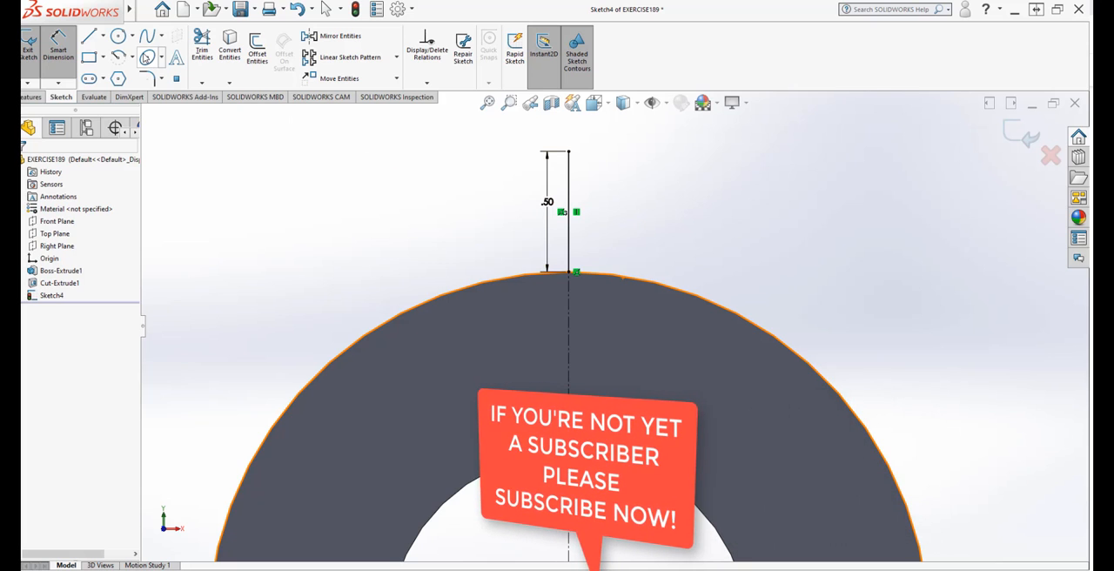
pyautogui.click(118, 37)
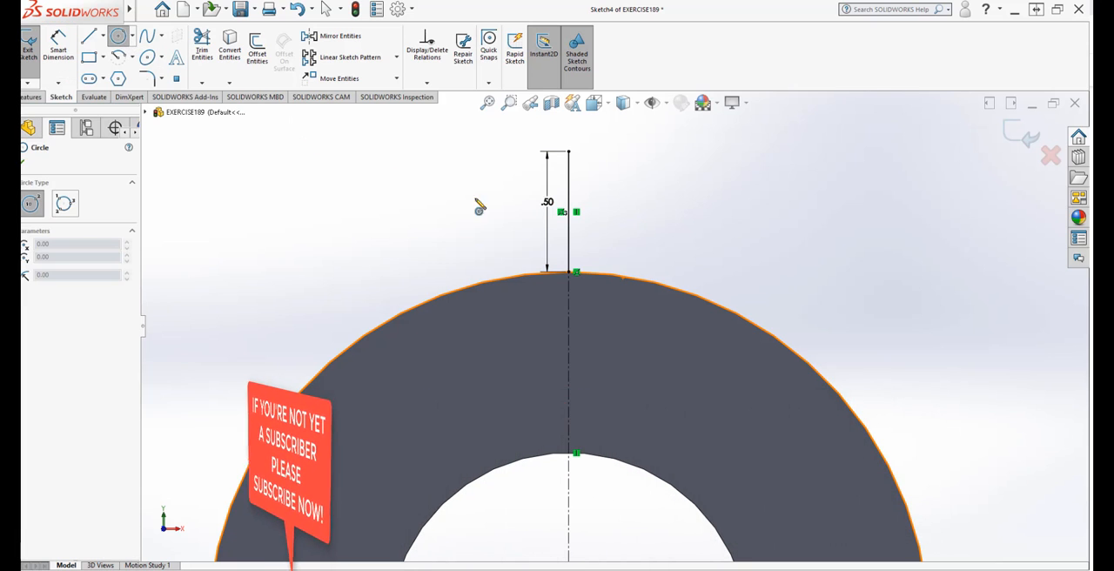
pyautogui.click(569, 154)
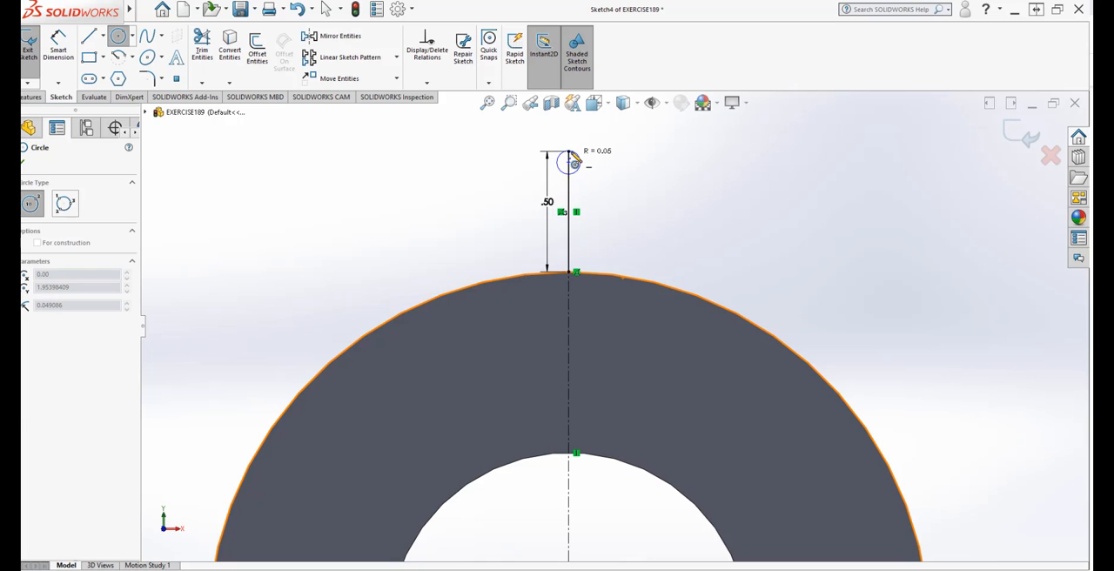
pyautogui.click(575, 165)
pyautogui.press('Escape')
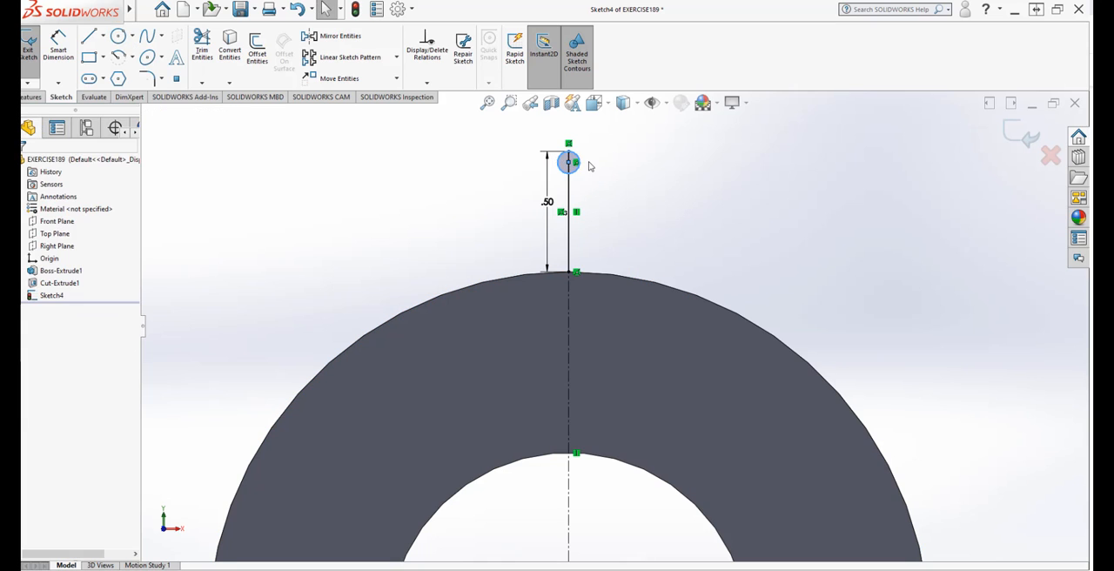
# Step: Dimension the small circle and set its diameter to 0.1 in
pyautogui.scroll(3, 582, 179)
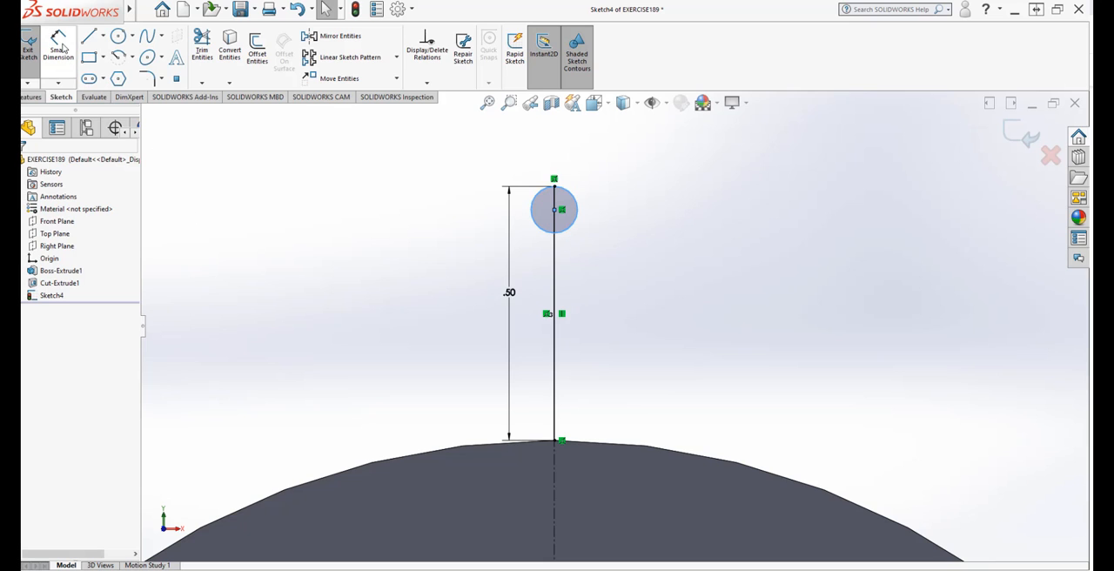
pyautogui.click(58, 48)
pyautogui.click(572, 230)
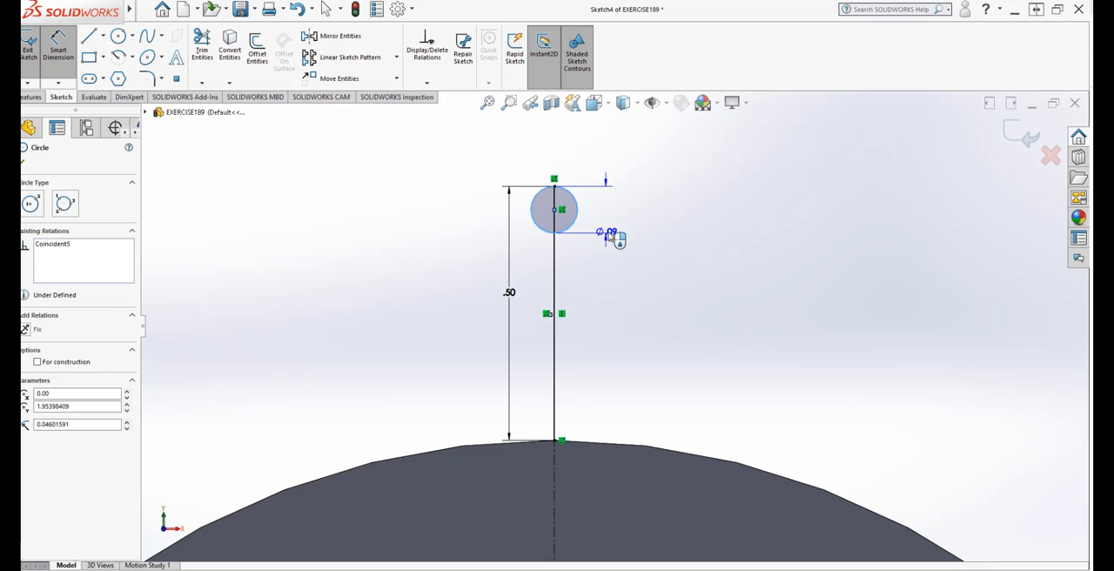
pyautogui.click(627, 216)
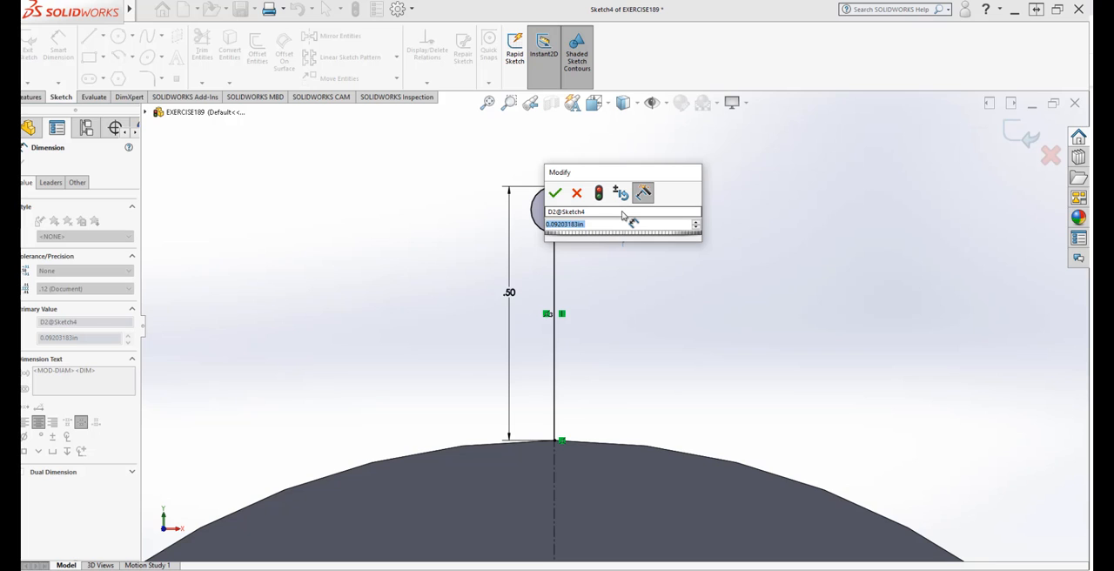
pyautogui.write('.1')
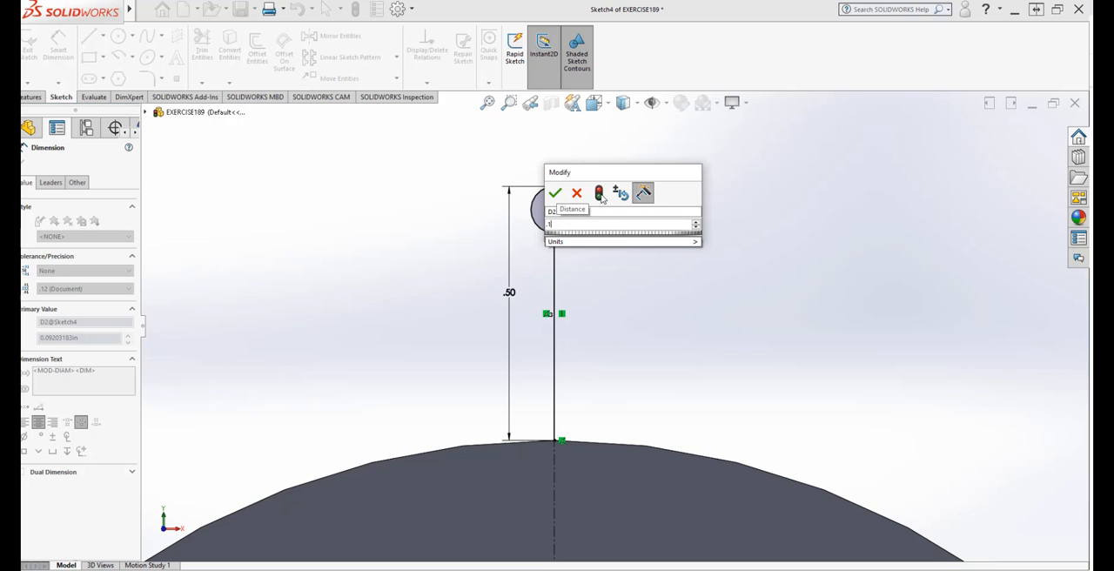
pyautogui.click(601, 196)
pyautogui.click(555, 193)
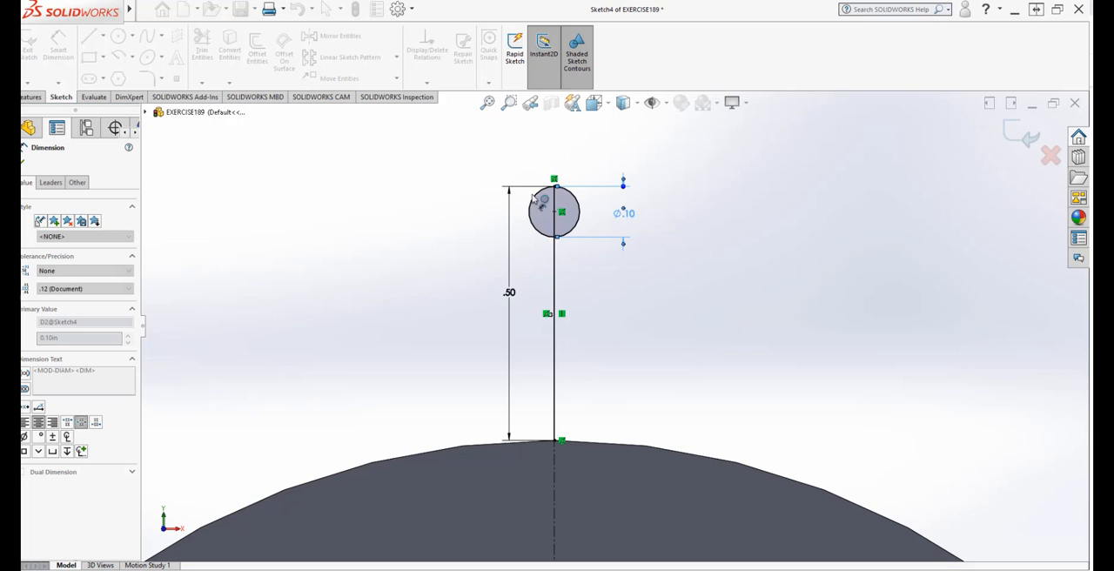
pyautogui.scroll(2, 487, 225)
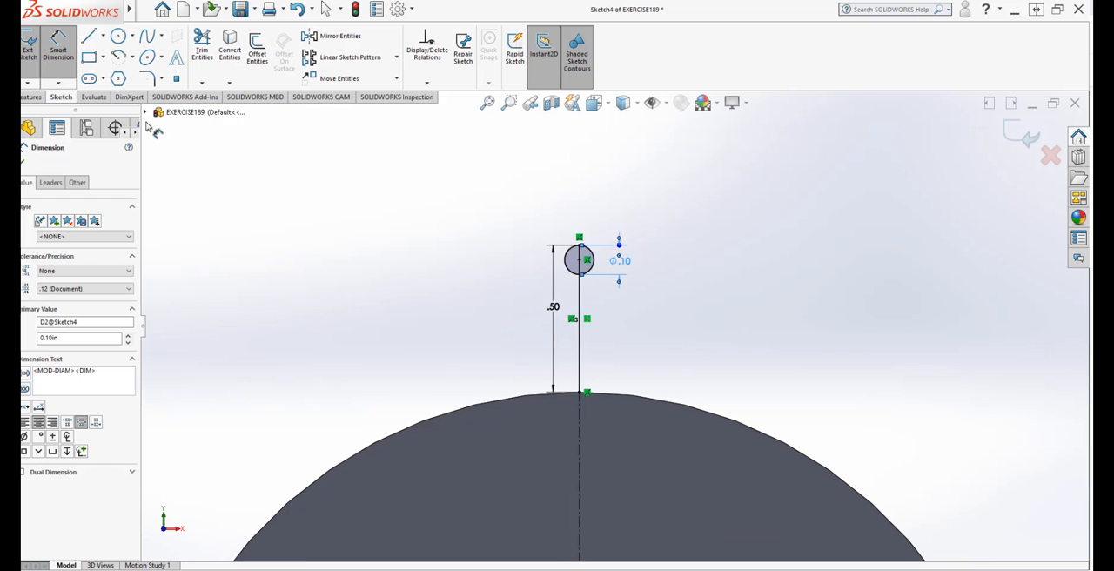
pyautogui.click(133, 59)
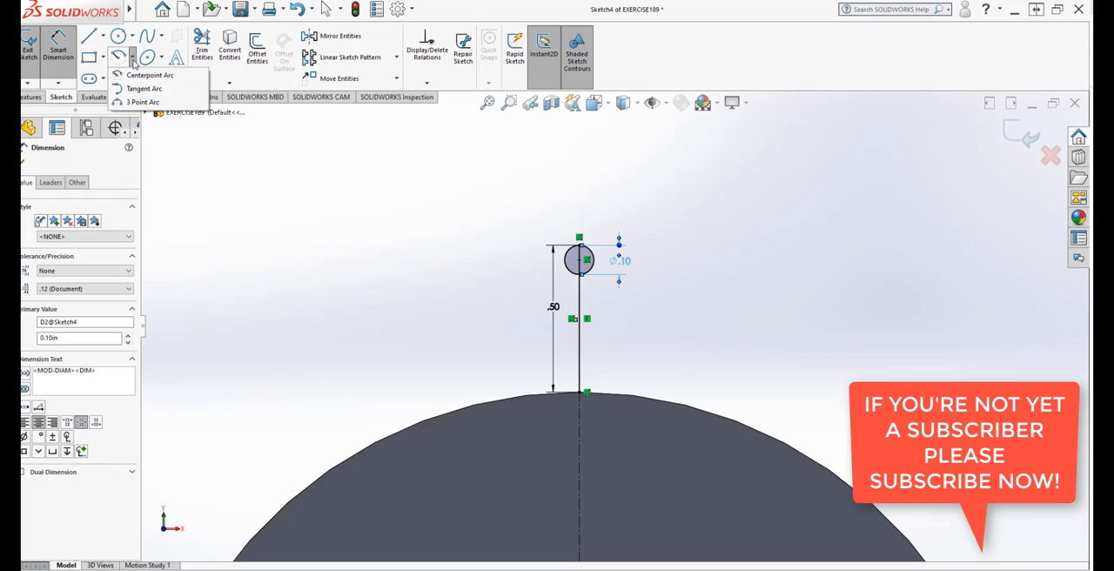
pyautogui.click(142, 102)
pyautogui.scroll(-2, 543, 335)
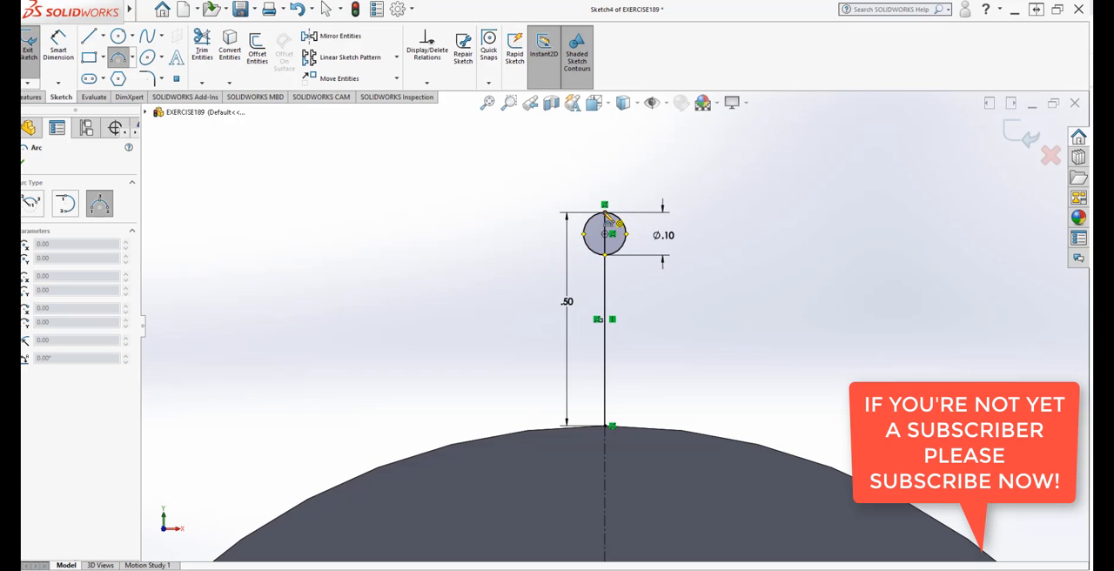
pyautogui.click(605, 253)
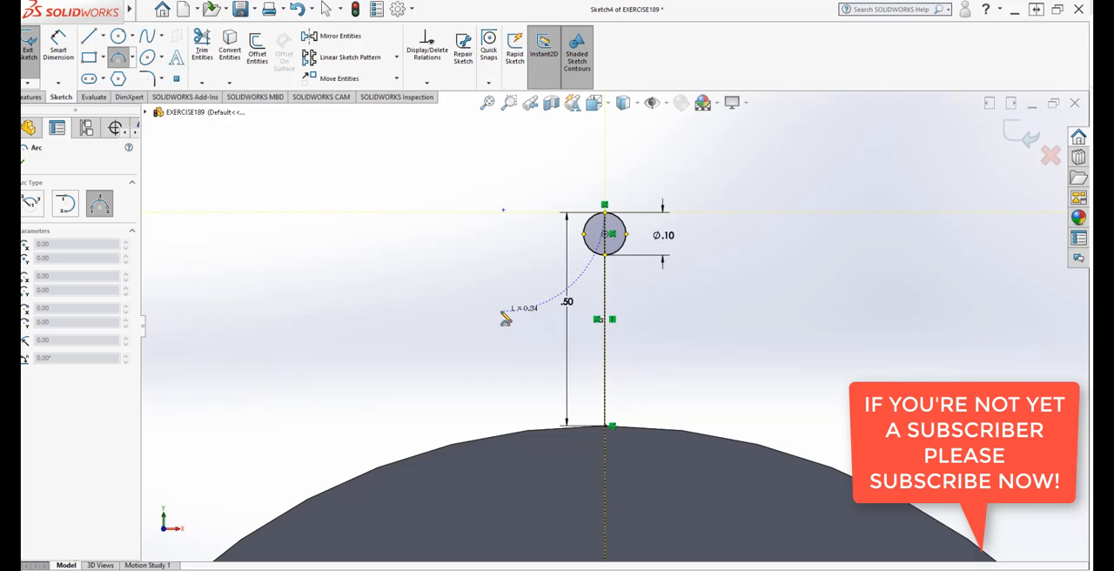
pyautogui.press('Escape')
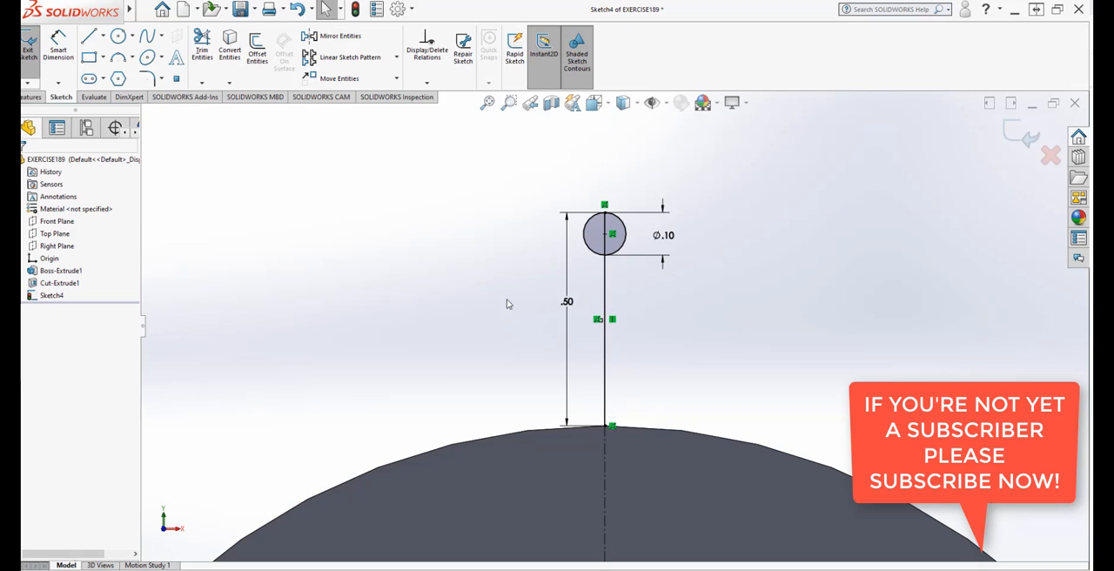
# Step: Draw a 3 Point Arc of about 1.83 in radius from the small circle's left side down to the ring's outer edge
pyautogui.click(118, 57)
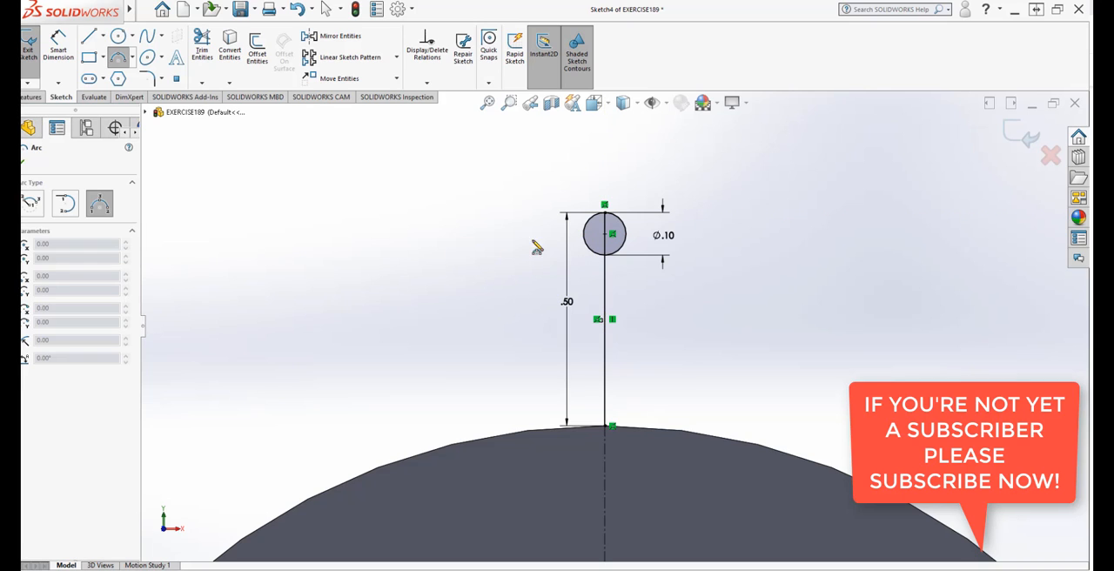
pyautogui.click(586, 233)
pyautogui.click(409, 467)
pyautogui.click(483, 333)
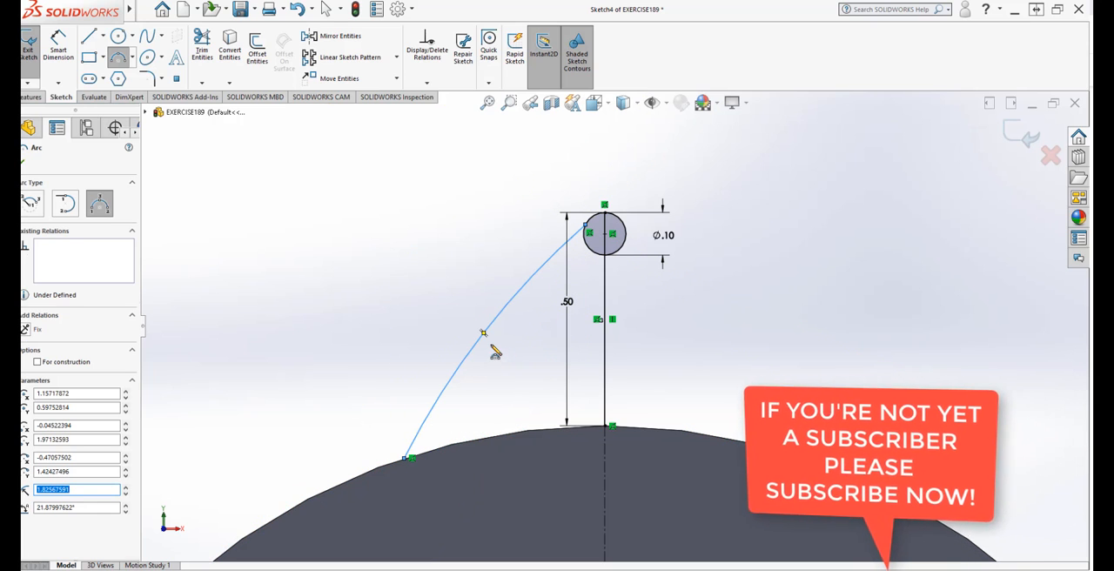
pyautogui.press('Escape')
# Step: Reshape the arc to bow inward toward the vertical line, with a radius of about 0.72 in
pyautogui.click(486, 331)
pyautogui.moveTo(486, 330); pyautogui.dragTo(511, 382)
pyautogui.click(468, 306)
# Step: Examine the arc's ends at the small circle and the ring's edge, and return to a straight-on view of the sketch
pyautogui.scroll(1, 496, 322)
pyautogui.scroll(-2, 547, 381)
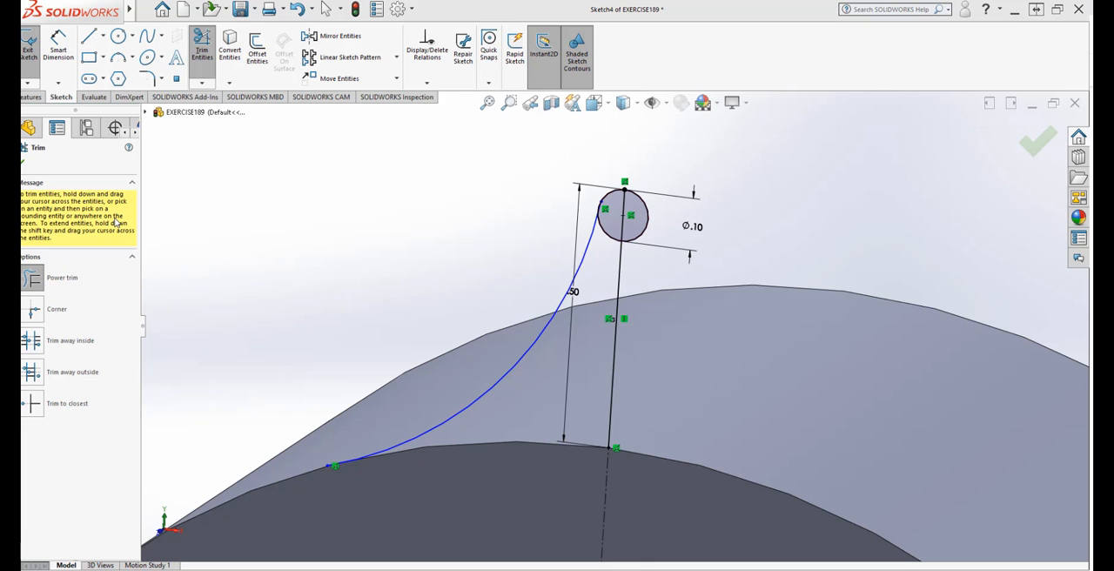
pyautogui.click(23, 162)
pyautogui.moveTo(528, 320); pyautogui.dragTo(542, 346, button='middle')
pyautogui.scroll(3, 544, 352)
pyautogui.scroll(-4, 840, 484)
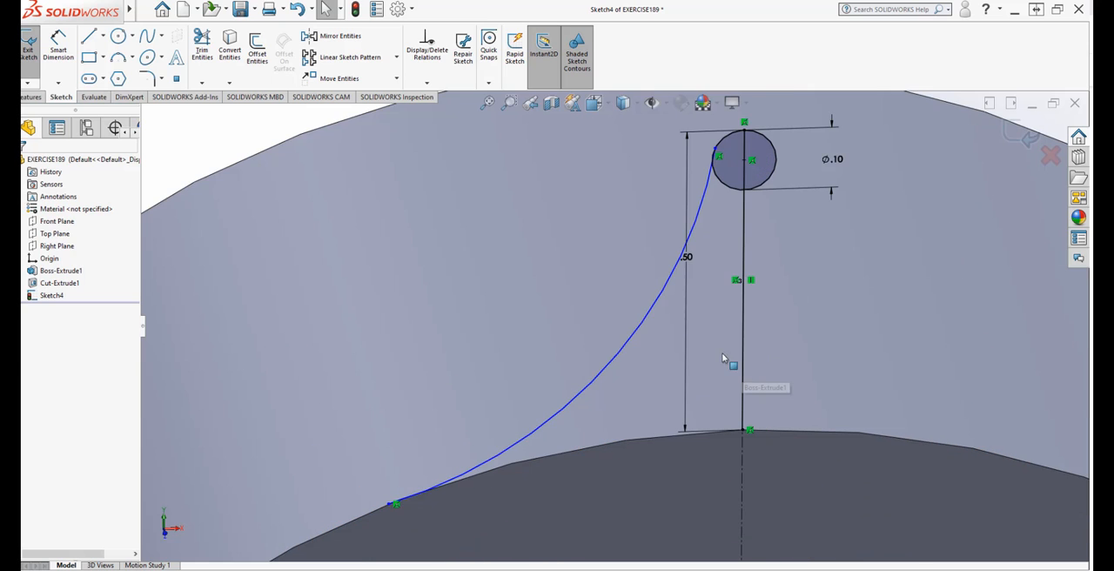
pyautogui.scroll(1, 618, 187)
pyautogui.scroll(3, 610, 174)
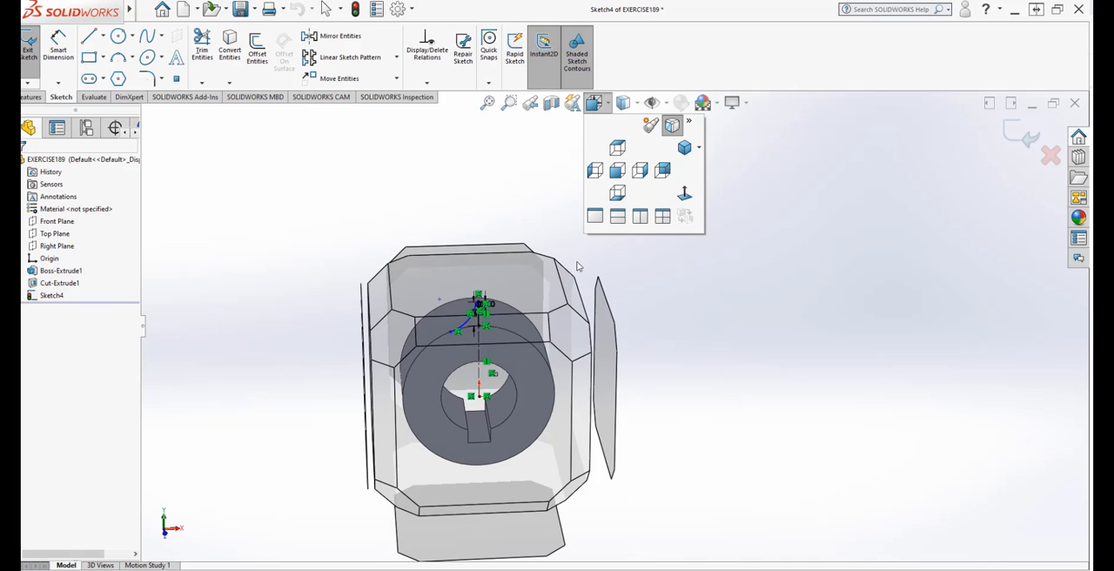
pyautogui.click(684, 194)
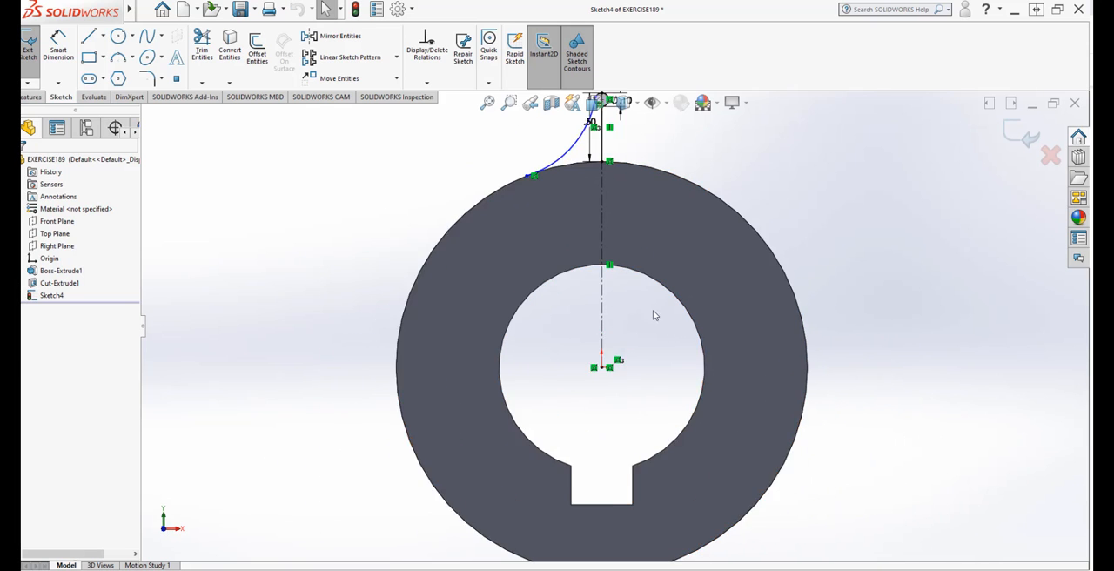
pyautogui.scroll(-3, 635, 229)
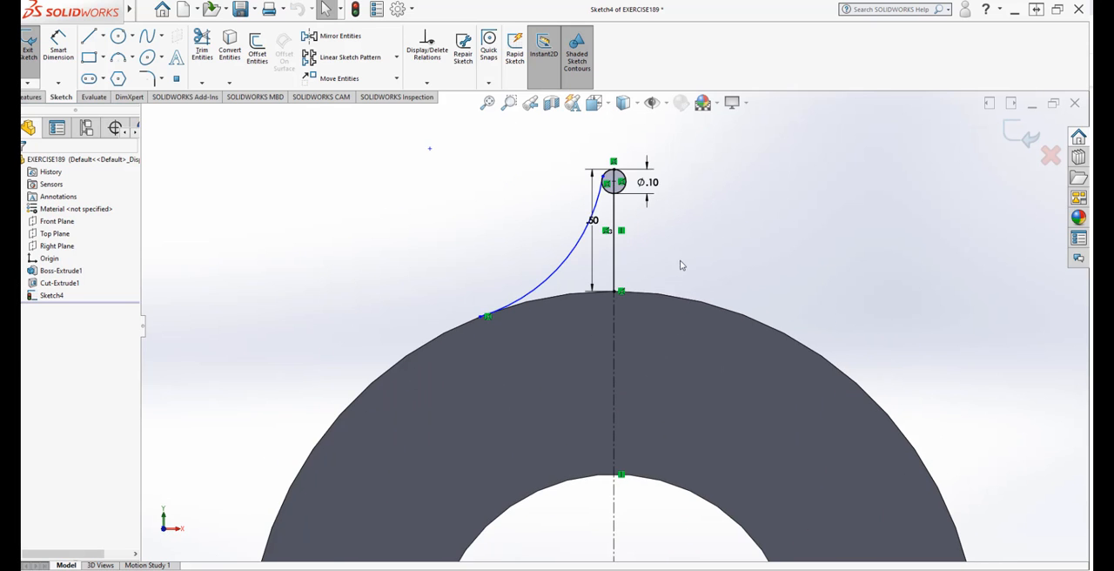
pyautogui.scroll(1, 669, 249)
pyautogui.scroll(-1, 668, 248)
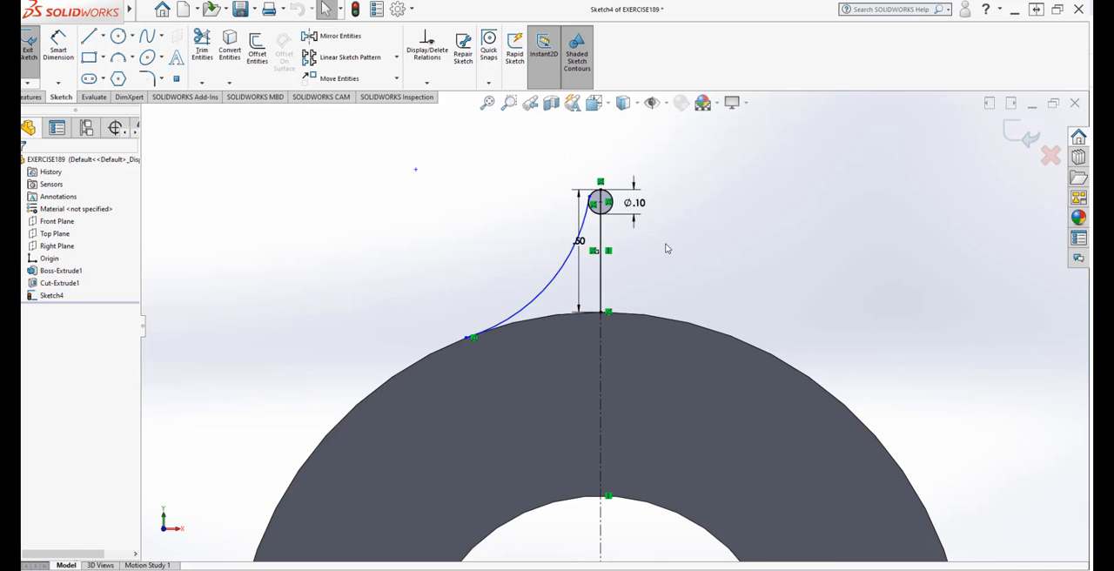
# Step: Mirror the arc about the vertical line above the ring, keeping the original
pyautogui.click(558, 288)
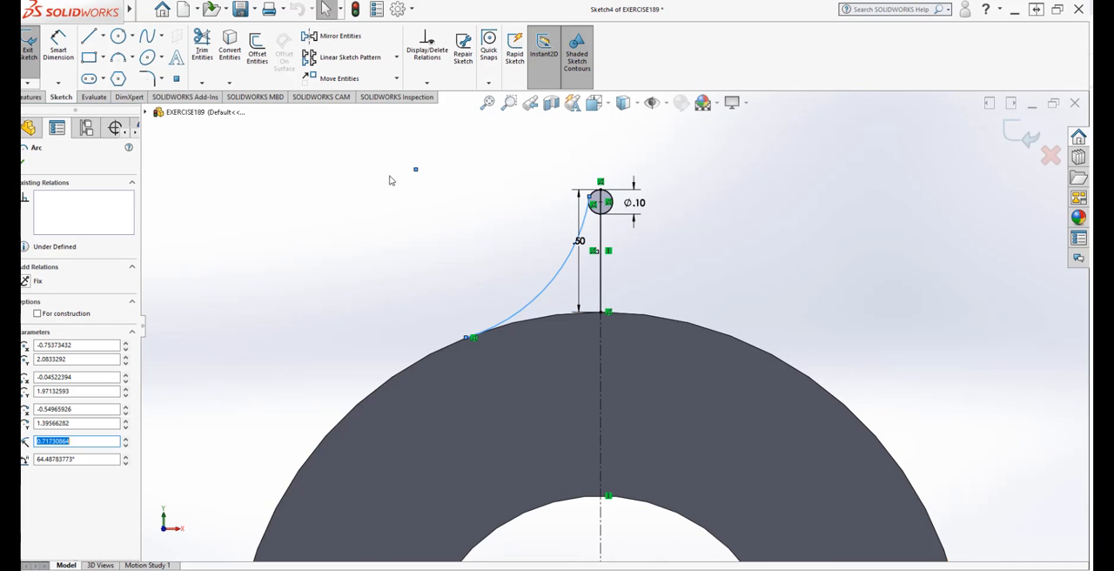
pyautogui.click(333, 36)
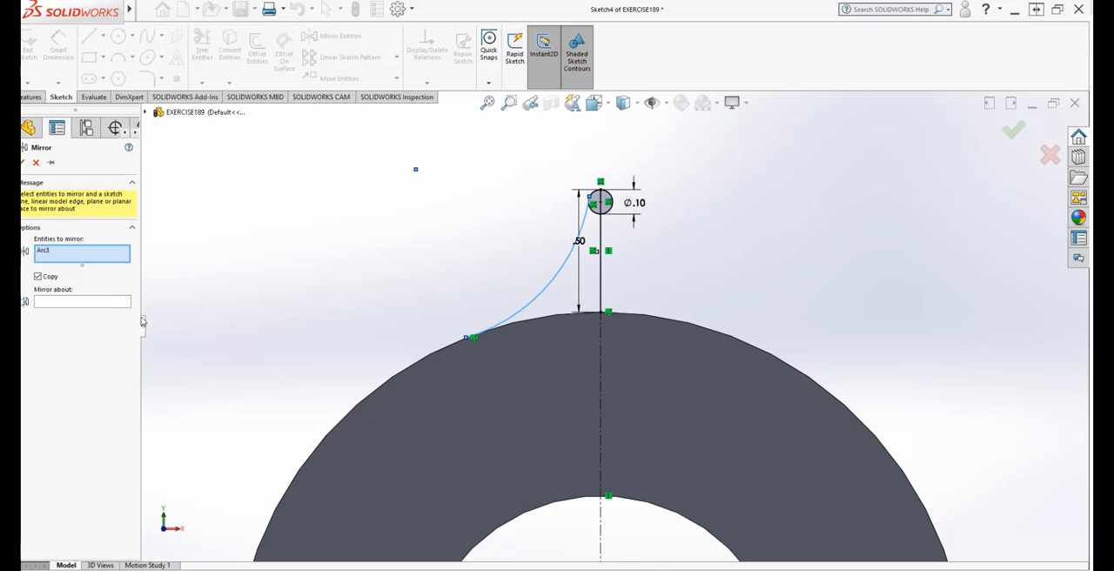
pyautogui.click(81, 302)
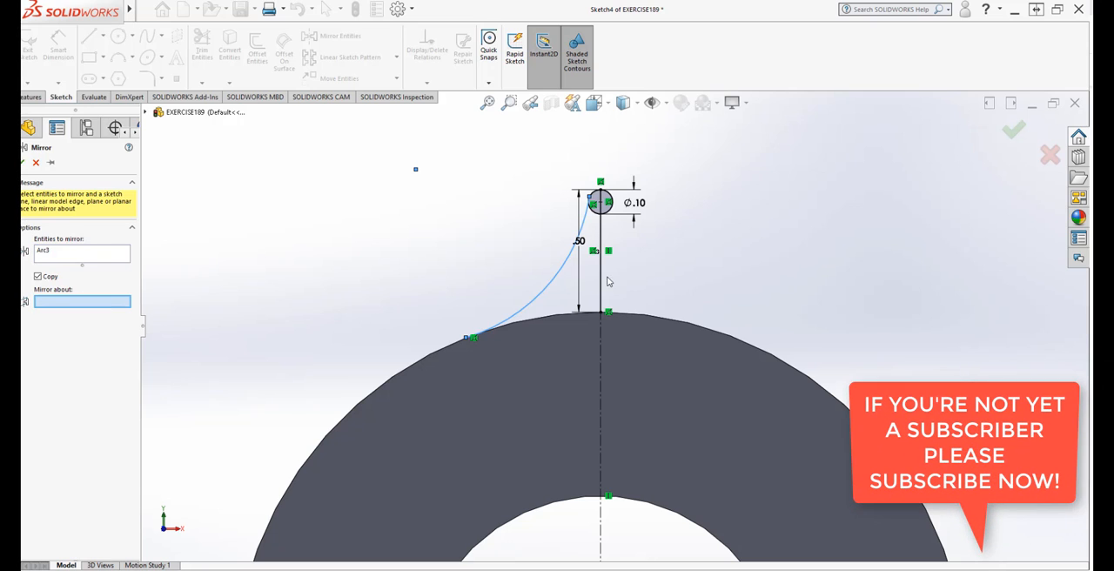
pyautogui.click(601, 291)
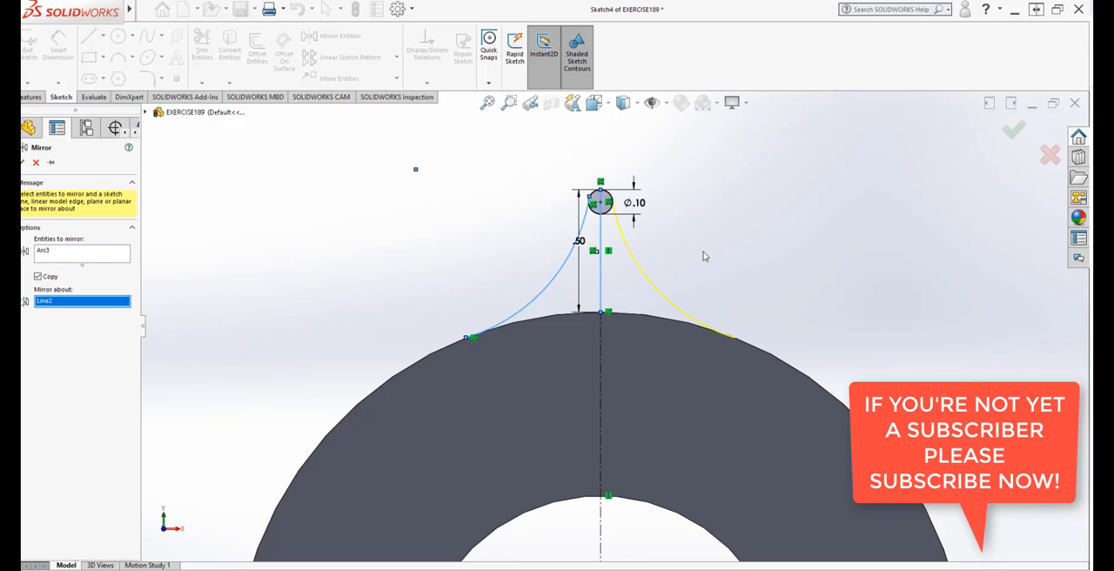
pyautogui.click(22, 163)
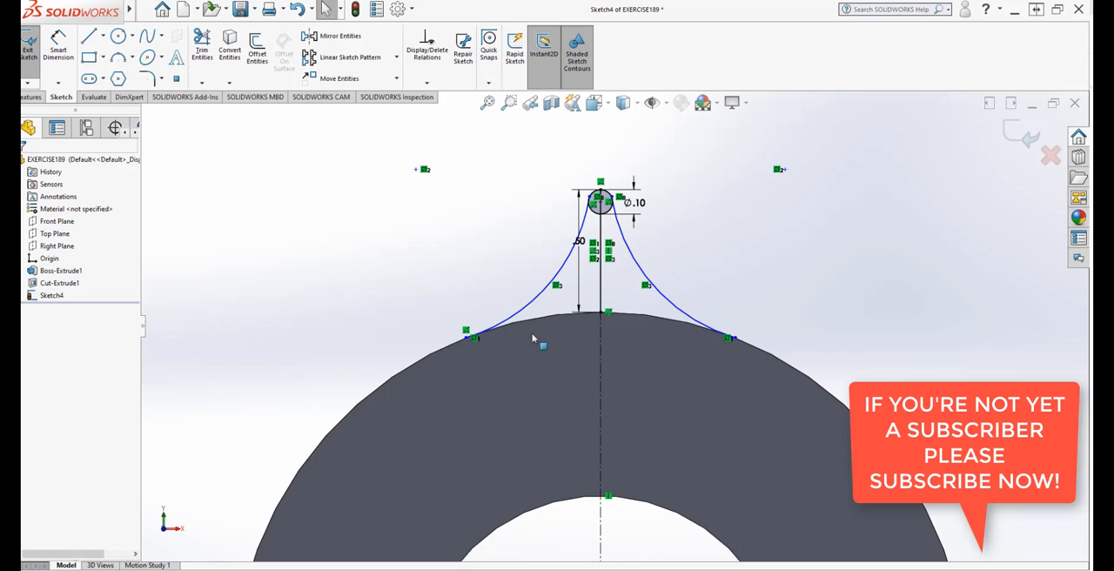
# Step: Make the left side arc tangent to the small 0.10 in circle at the tooth's tip
pyautogui.scroll(-5, 577, 246)
pyautogui.scroll(1, 668, 174)
pyautogui.scroll(-5, 670, 226)
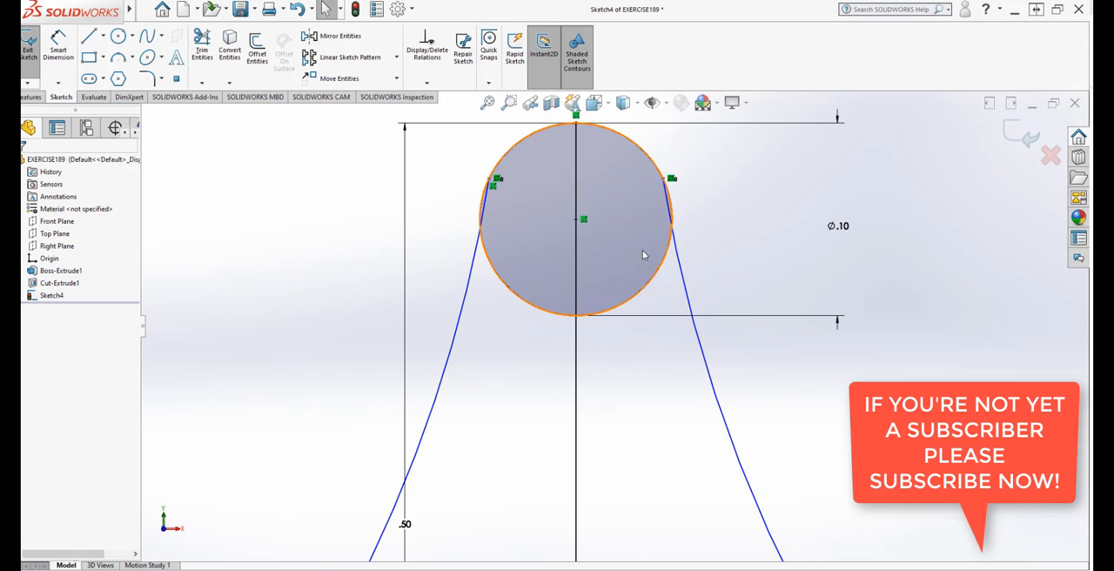
pyautogui.click(507, 286)
pyautogui.keyDown('ctrl'); pyautogui.click(473, 283); pyautogui.keyUp('ctrl')
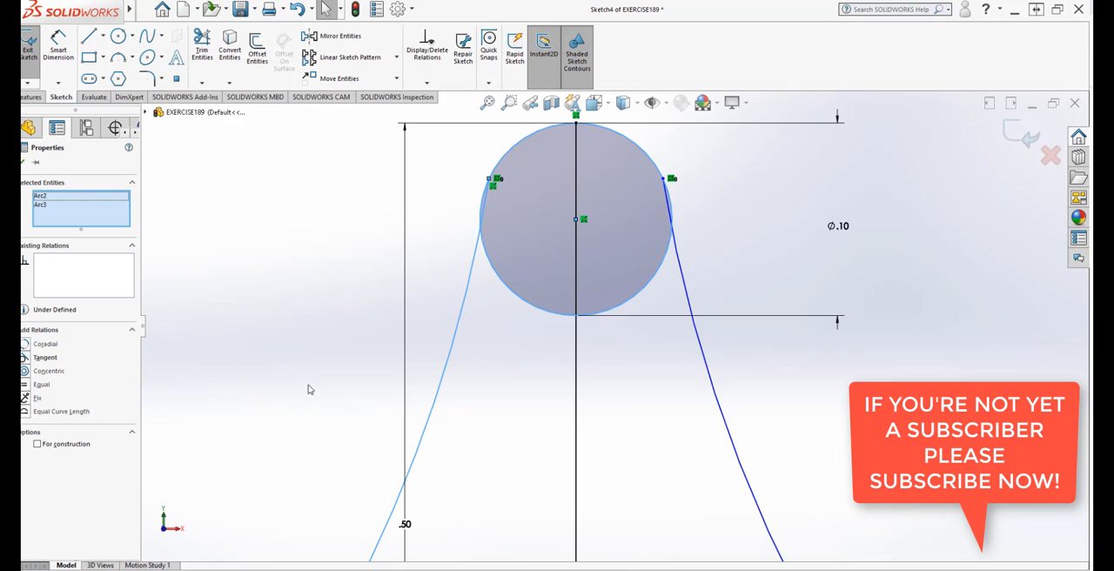
pyautogui.click(34, 357)
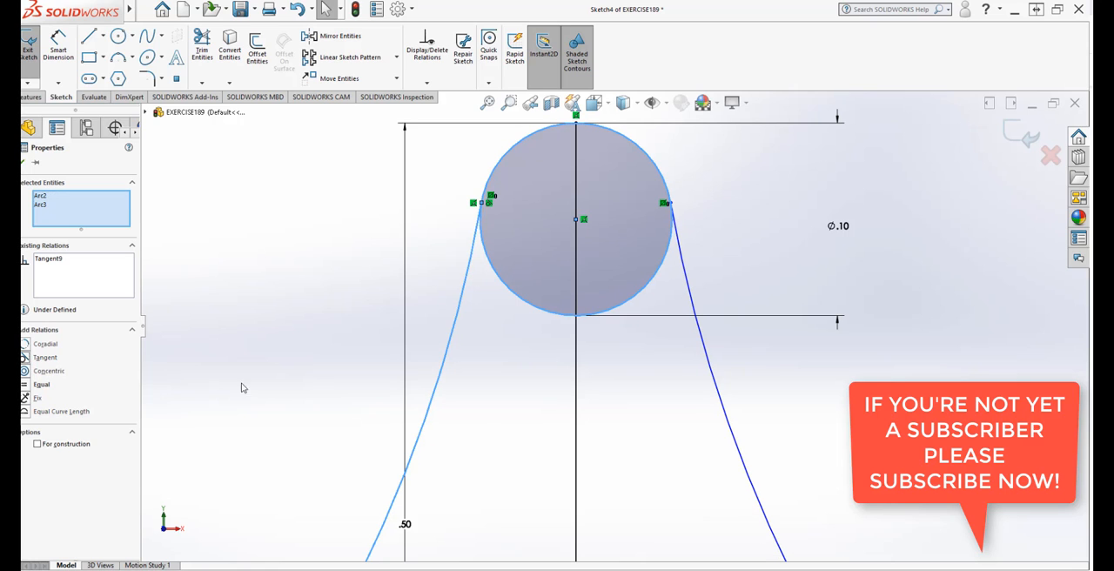
pyautogui.click(352, 279)
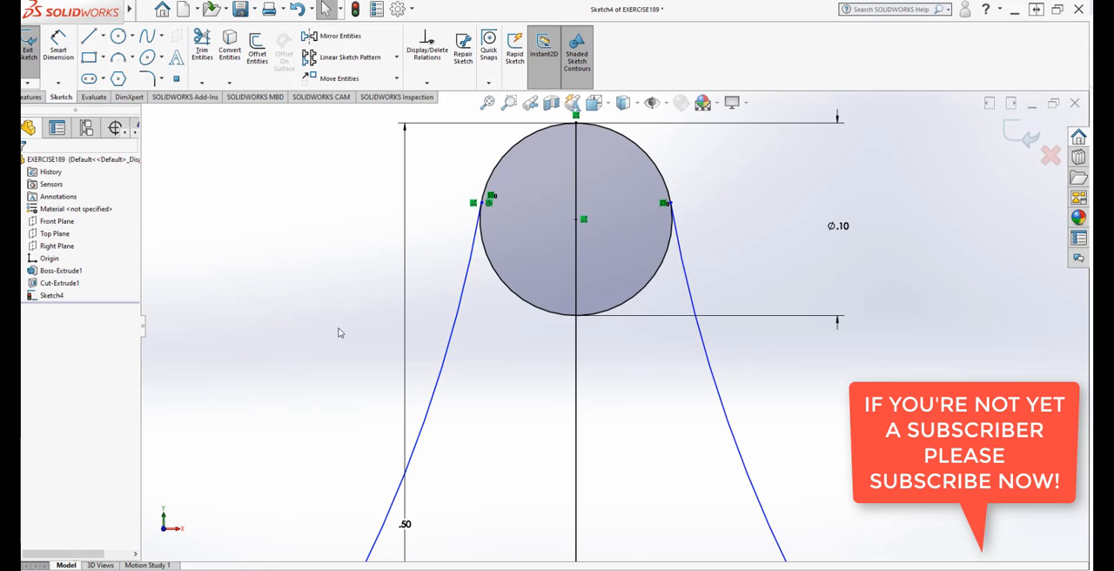
# Step: Trim away both lower portions of the small circle between the side arcs using Trim to closest, keeping the rounded tip
pyautogui.scroll(2, 654, 444)
pyautogui.scroll(-2, 697, 434)
pyautogui.click(128, 96)
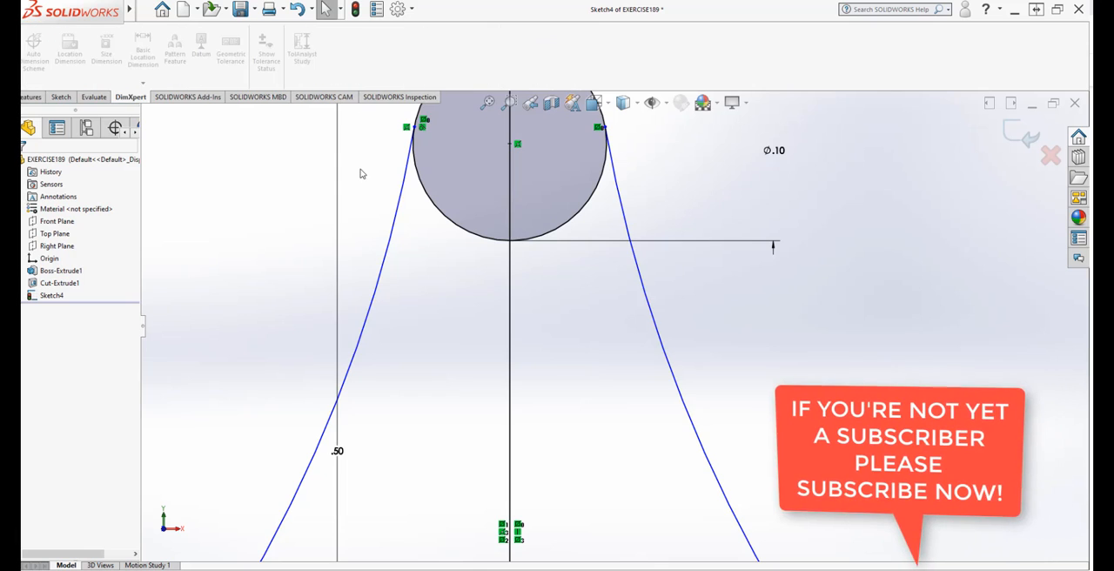
pyautogui.scroll(6, 425, 194)
pyautogui.scroll(-3, 429, 196)
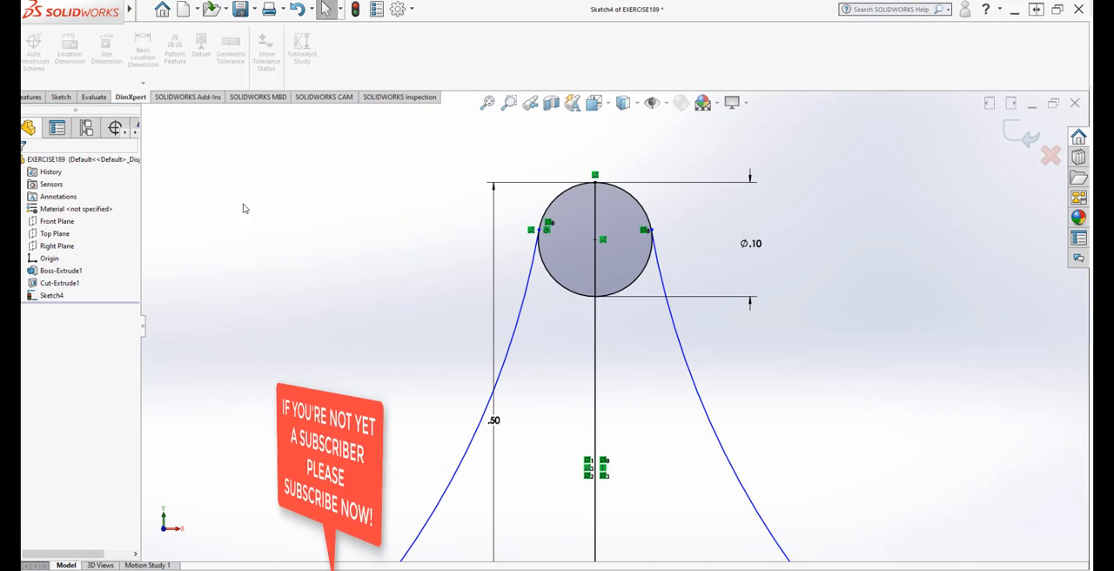
pyautogui.click(26, 97)
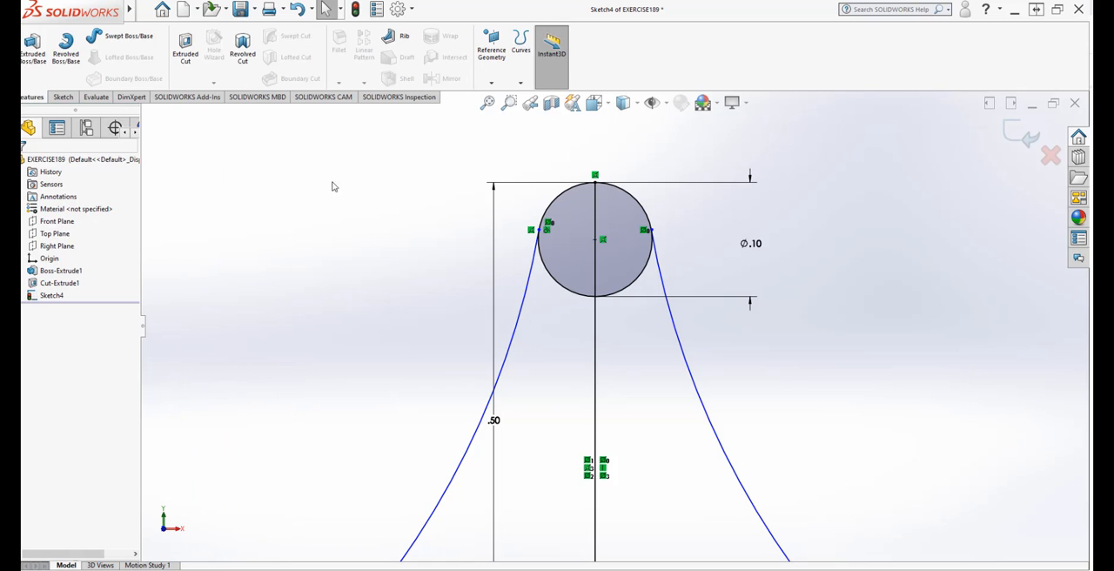
pyautogui.click(64, 97)
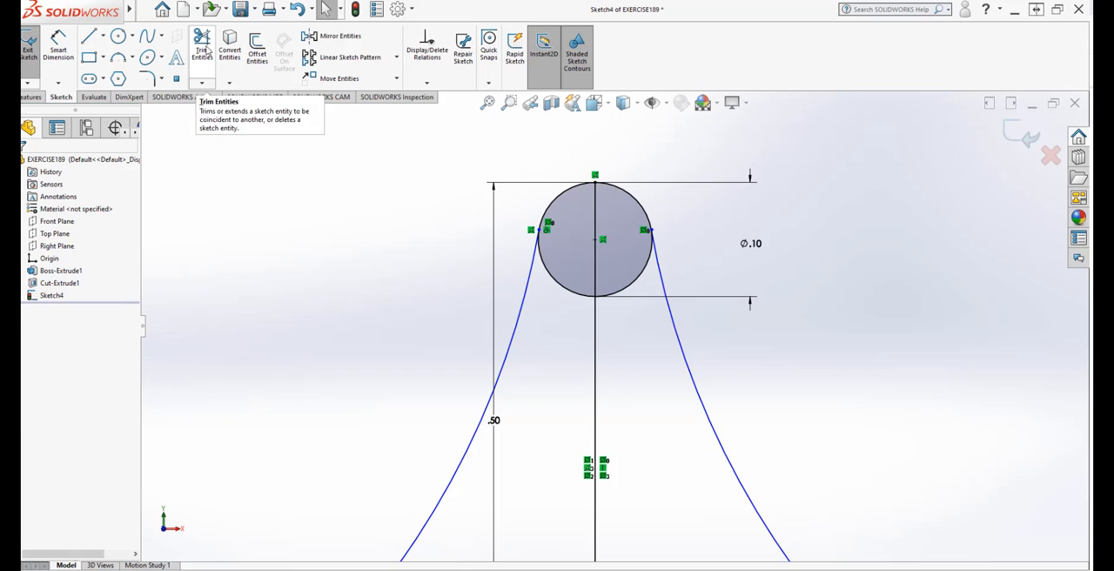
pyautogui.click(202, 48)
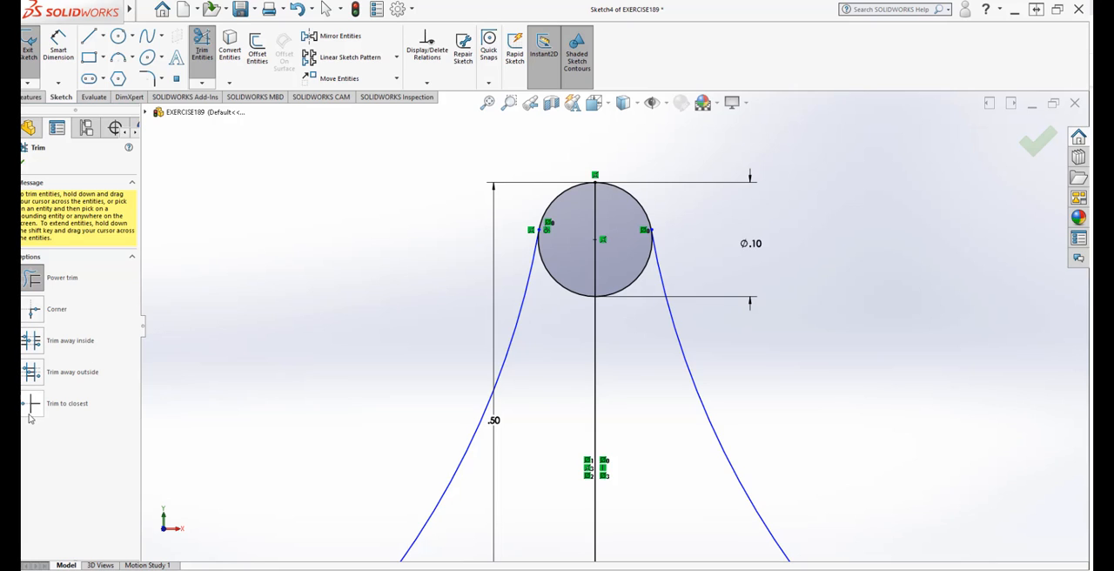
pyautogui.click(67, 403)
pyautogui.click(576, 294)
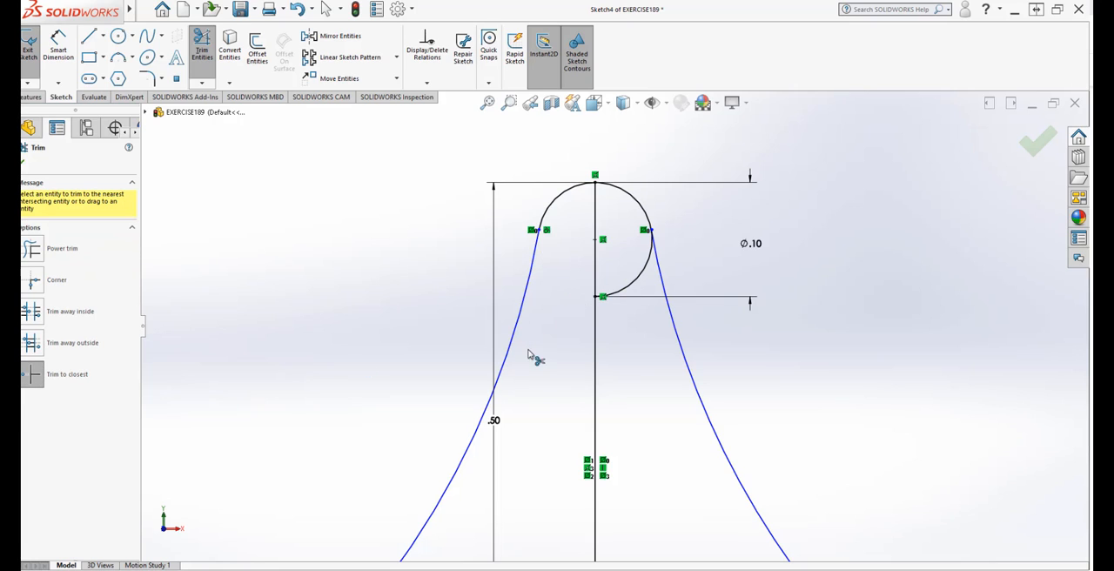
pyautogui.click(639, 285)
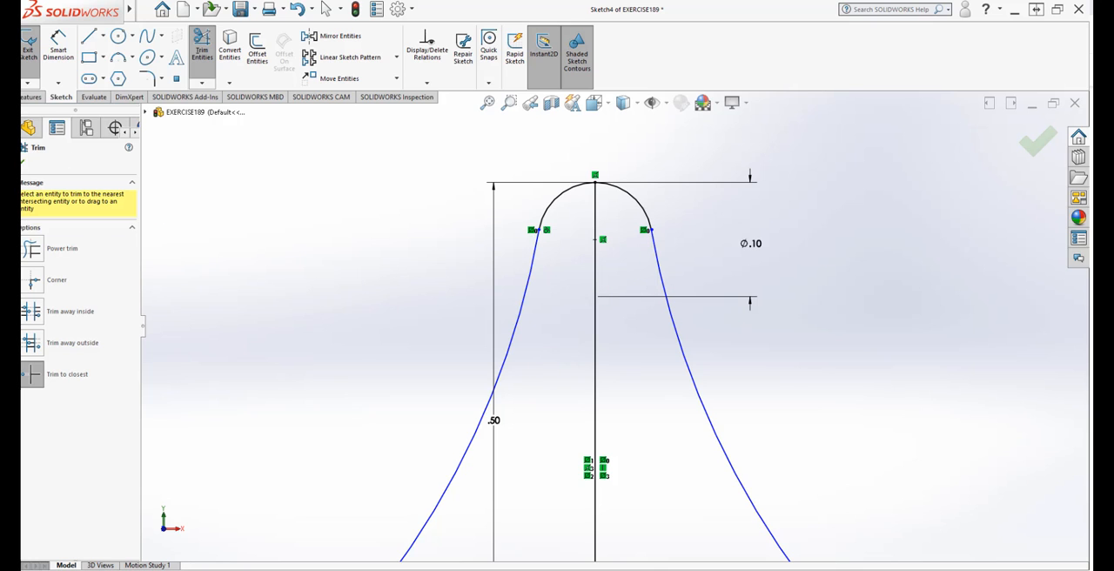
pyautogui.click(23, 163)
# Step: Examine the trimmed tooth profile from its rounded tip down to the ring's outer edge
pyautogui.scroll(6, 400, 180)
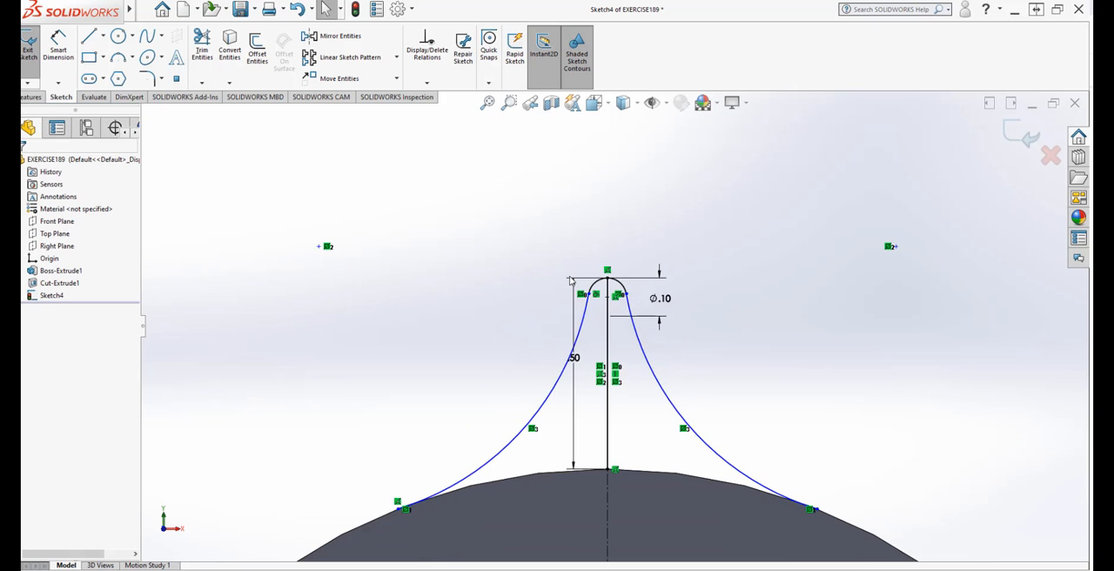
pyautogui.scroll(-3, 717, 461)
pyautogui.scroll(2, 601, 236)
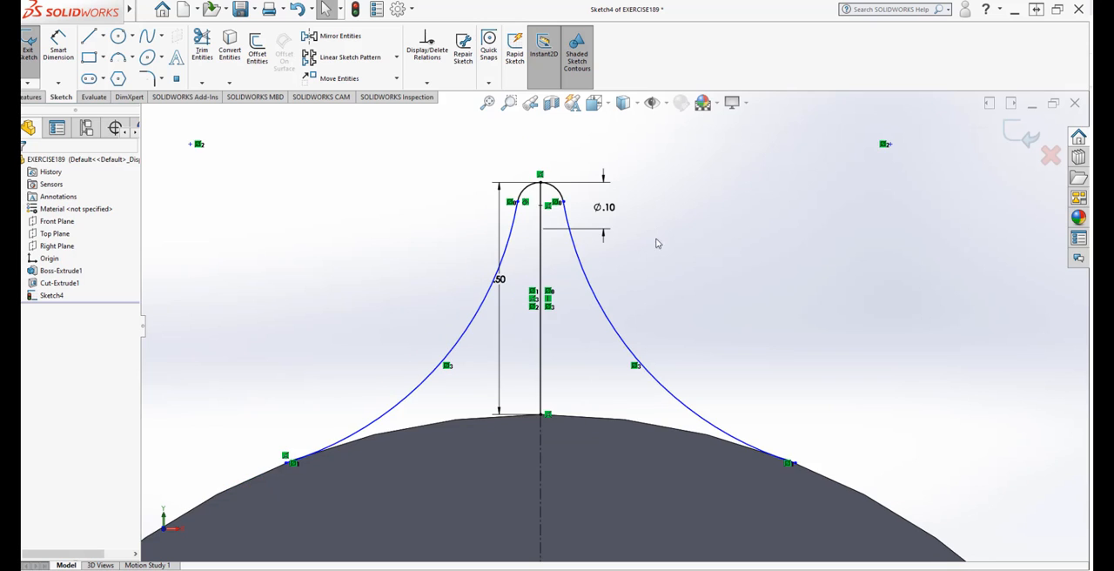
pyautogui.scroll(3, 664, 270)
pyautogui.scroll(-2, 669, 296)
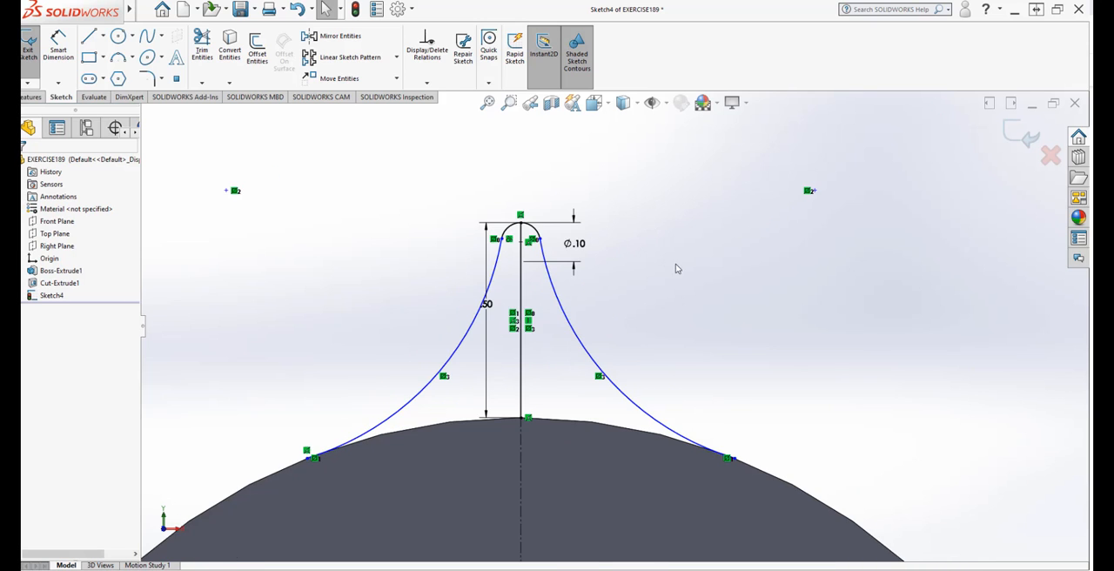
pyautogui.scroll(2, 677, 243)
pyautogui.scroll(2, 636, 401)
pyautogui.scroll(-2, 602, 385)
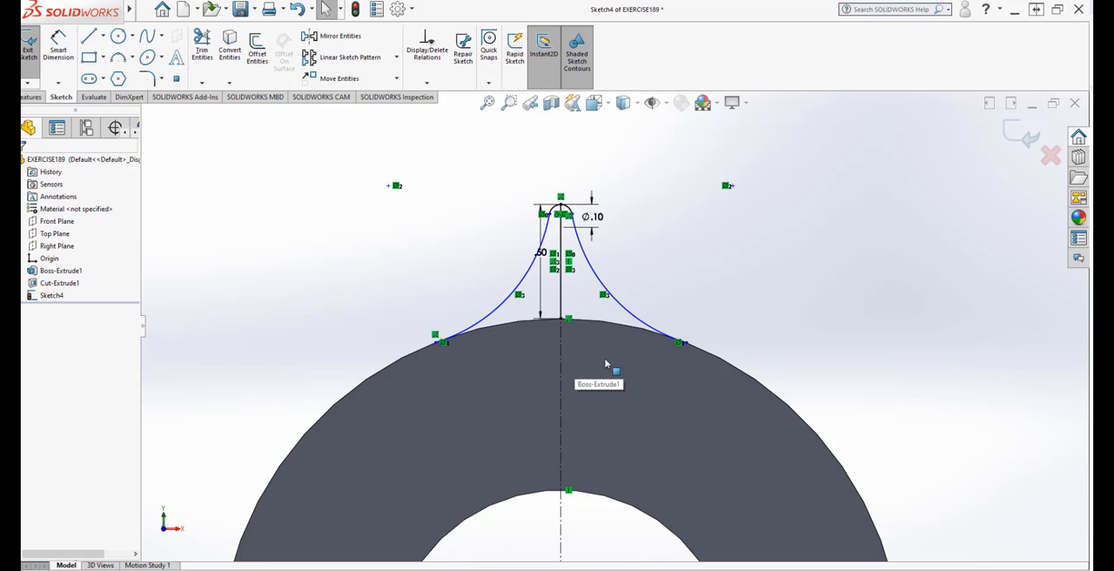
# Step: Draw a 3 Point Arc of 1.50 in radius along the ring's outer edge, joining the lower ends of the two side arcs
pyautogui.scroll(-2, 618, 361)
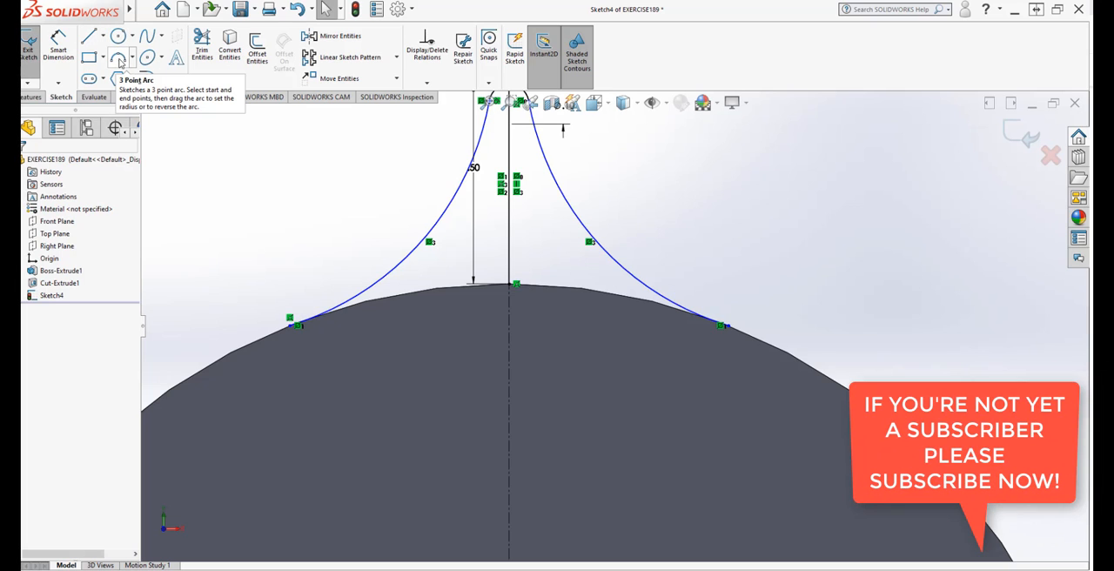
pyautogui.click(120, 63)
pyautogui.click(292, 326)
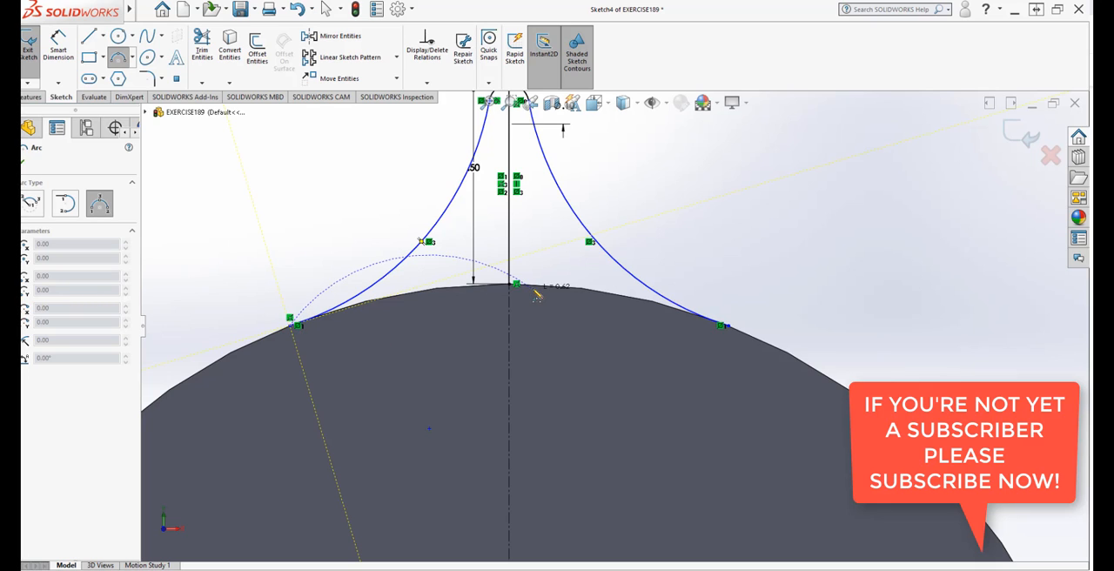
pyautogui.click(727, 326)
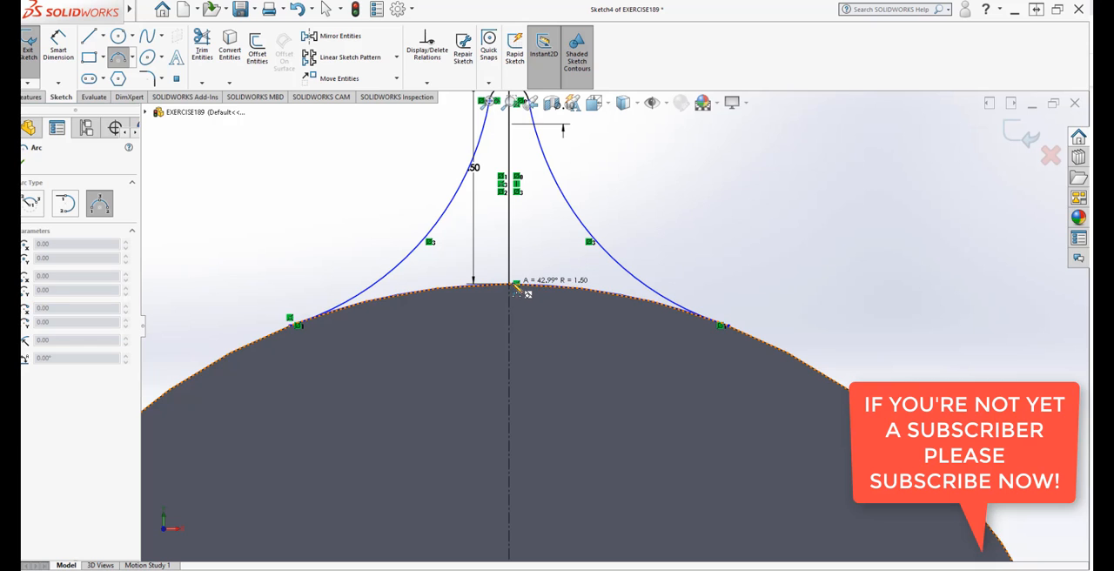
pyautogui.click(515, 291)
pyautogui.rightClick(514, 290)
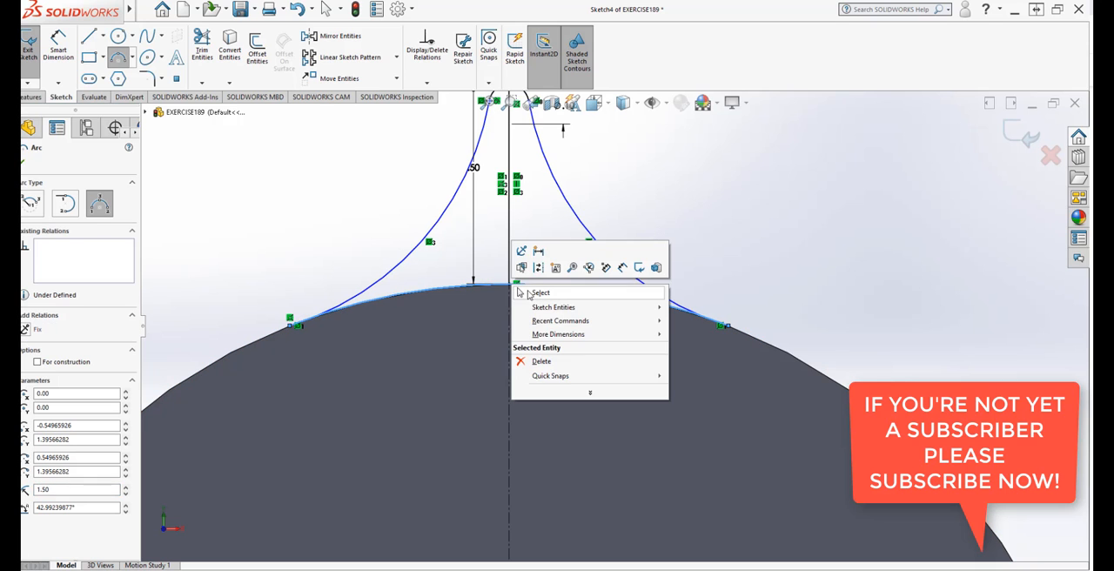
pyautogui.click(527, 295)
# Step: Check the base arc where it meets the side arcs and exit the tooth sketch
pyautogui.moveTo(476, 339)
pyautogui.mouseDown(button='middle')
pyautogui.moveTo(484, 360)
pyautogui.moveTo(476, 375)
pyautogui.moveTo(459, 372)
pyautogui.mouseUp(button='middle')
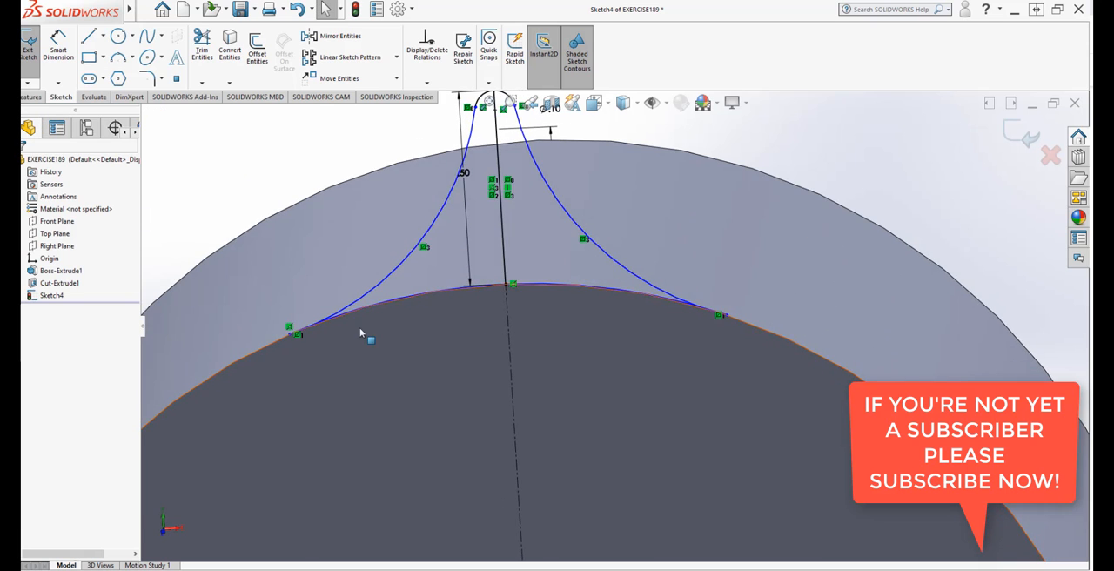
pyautogui.scroll(-1, 295, 329)
pyautogui.scroll(-3, 825, 322)
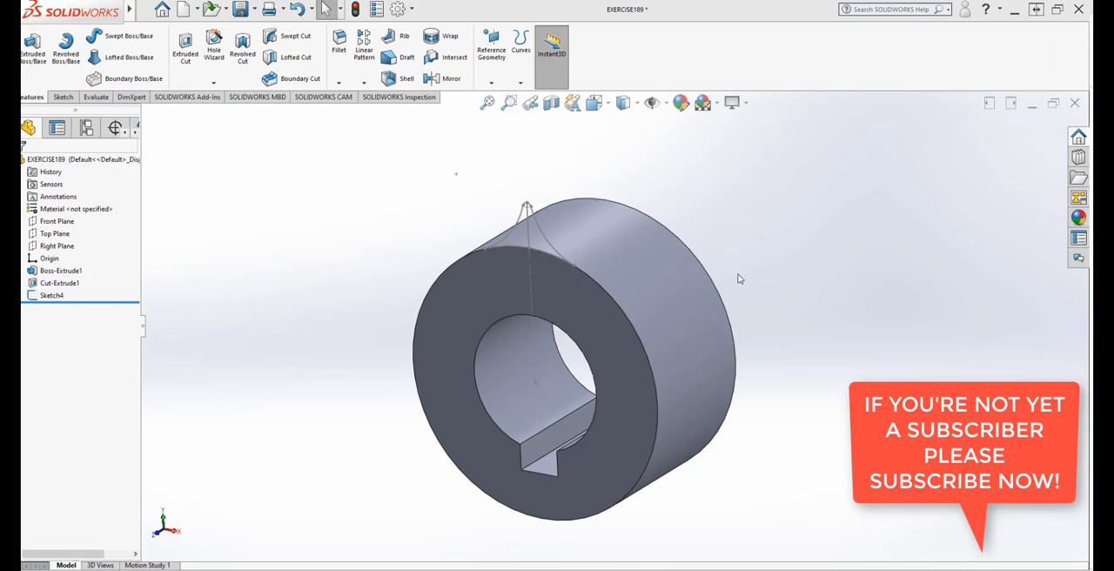
pyautogui.scroll(-3, 546, 291)
pyautogui.scroll(3, 589, 269)
pyautogui.scroll(-4, 405, 265)
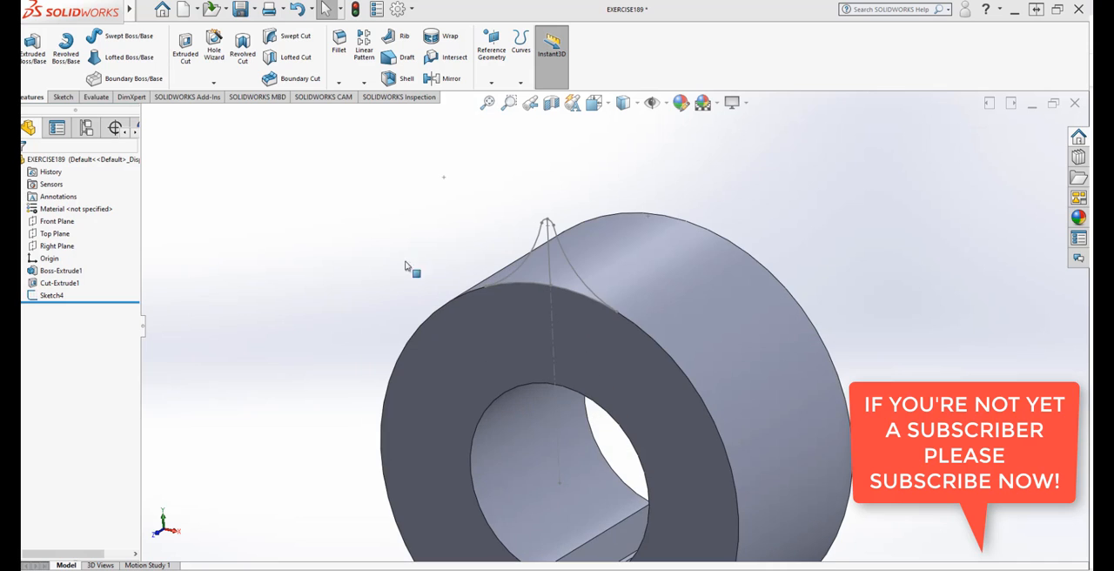
pyautogui.scroll(-2, 584, 385)
pyautogui.scroll(1, 577, 386)
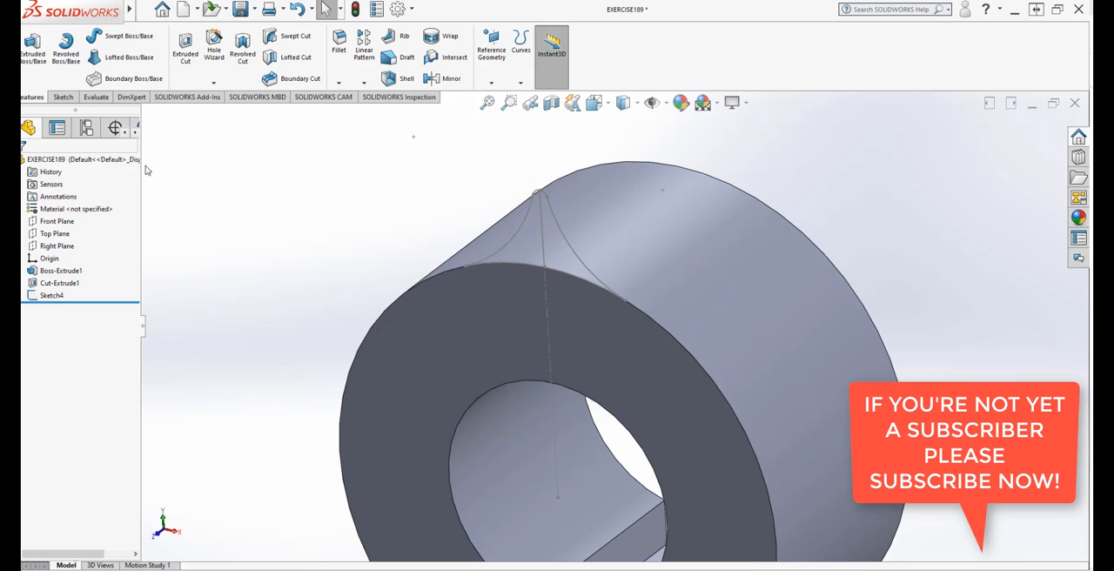
# Step: Extrude the closed tooth contour as a Blind boss 0.75 in deep, back along the ring's width, with Merge result on
pyautogui.click(33, 50)
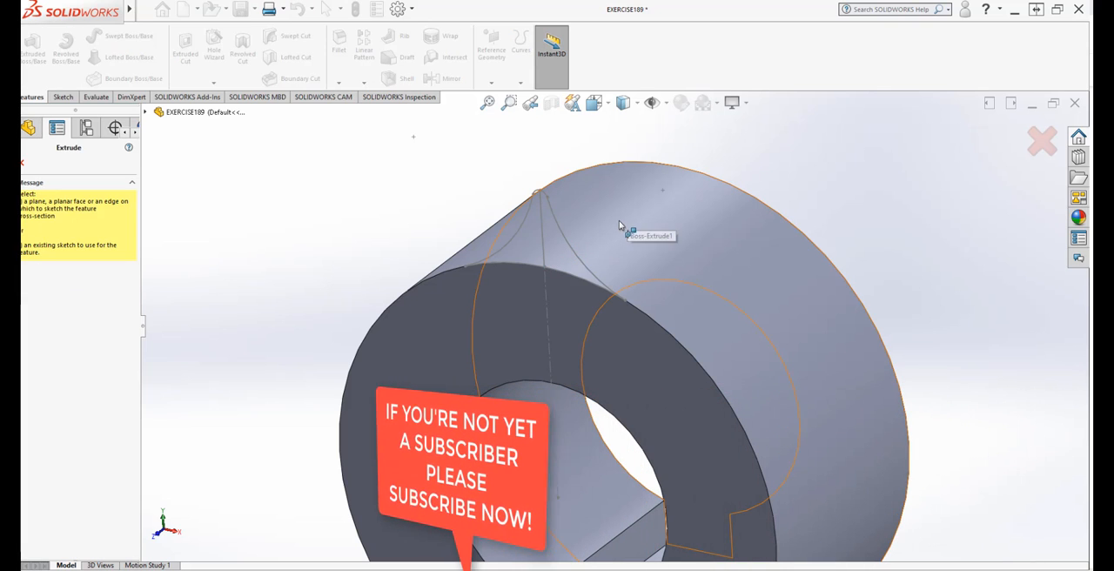
pyautogui.click(557, 228)
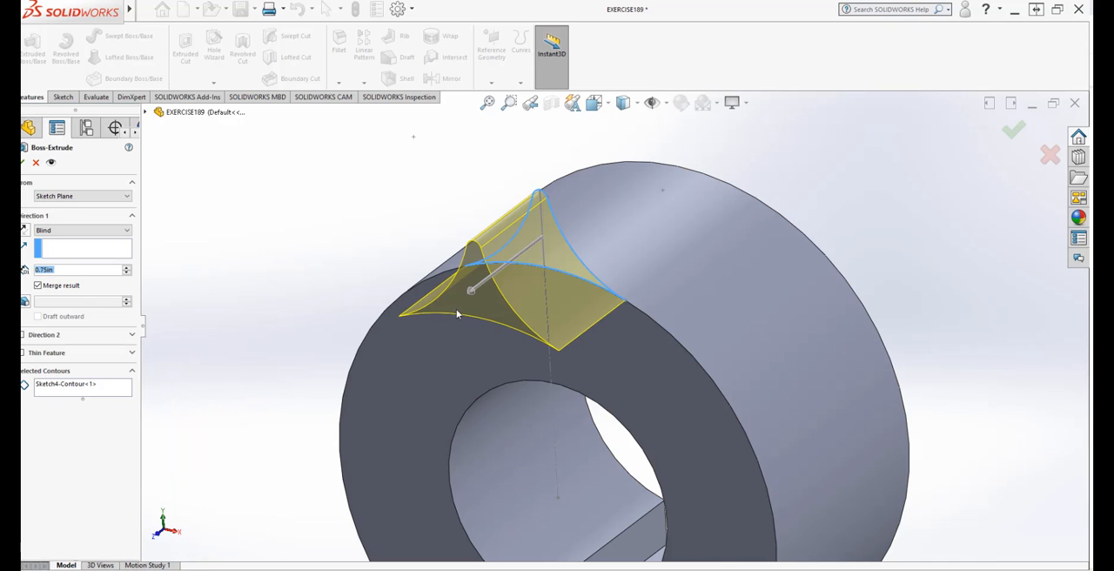
pyautogui.moveTo(449, 315); pyautogui.dragTo(456, 294, button='middle')
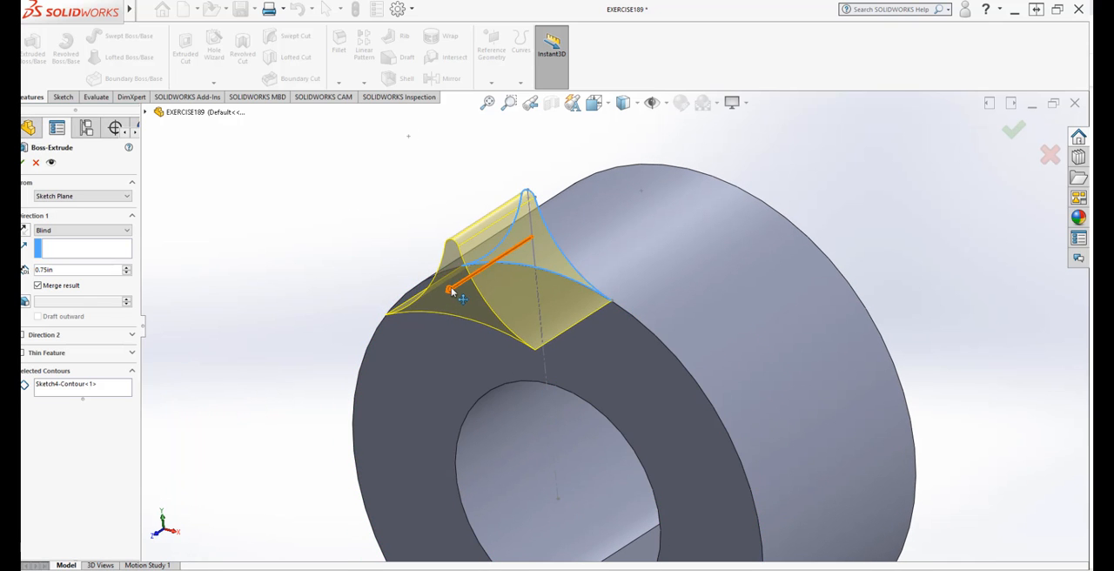
pyautogui.moveTo(451, 297); pyautogui.dragTo(579, 207)
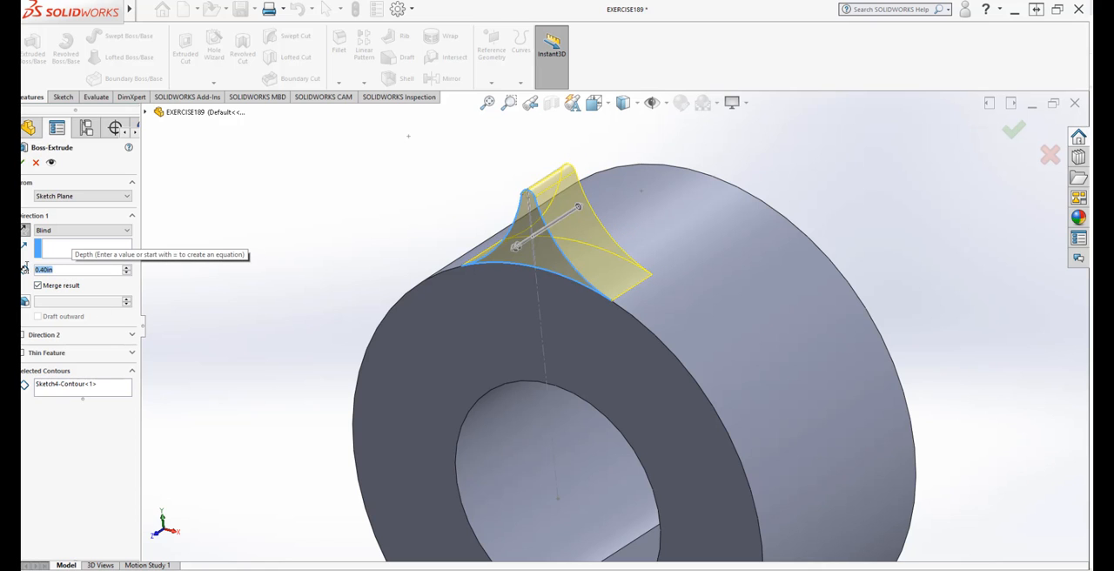
pyautogui.write('.7')
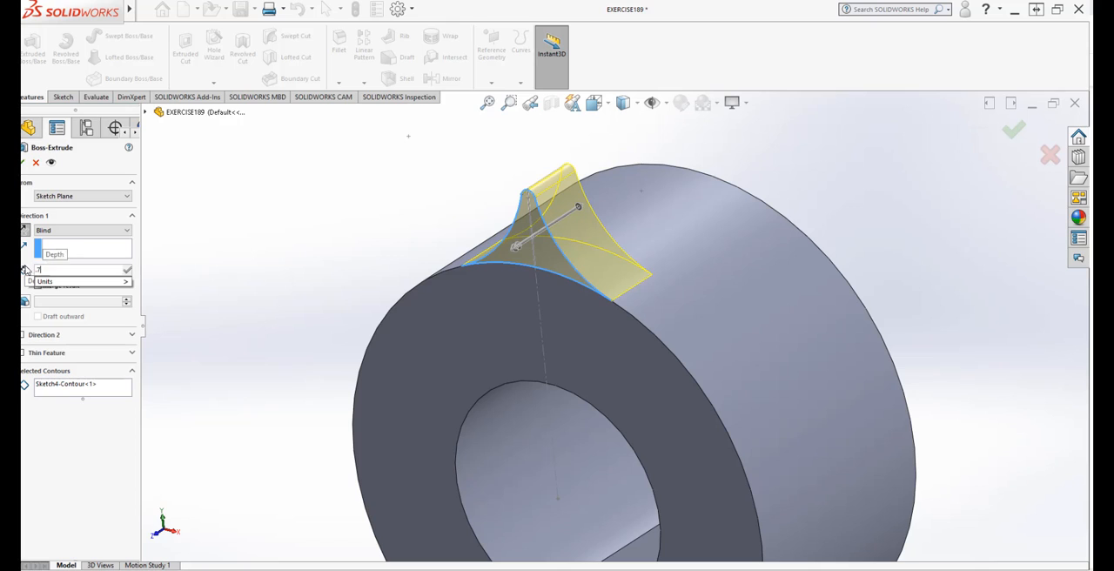
pyautogui.write('5')
pyautogui.moveTo(107, 281)
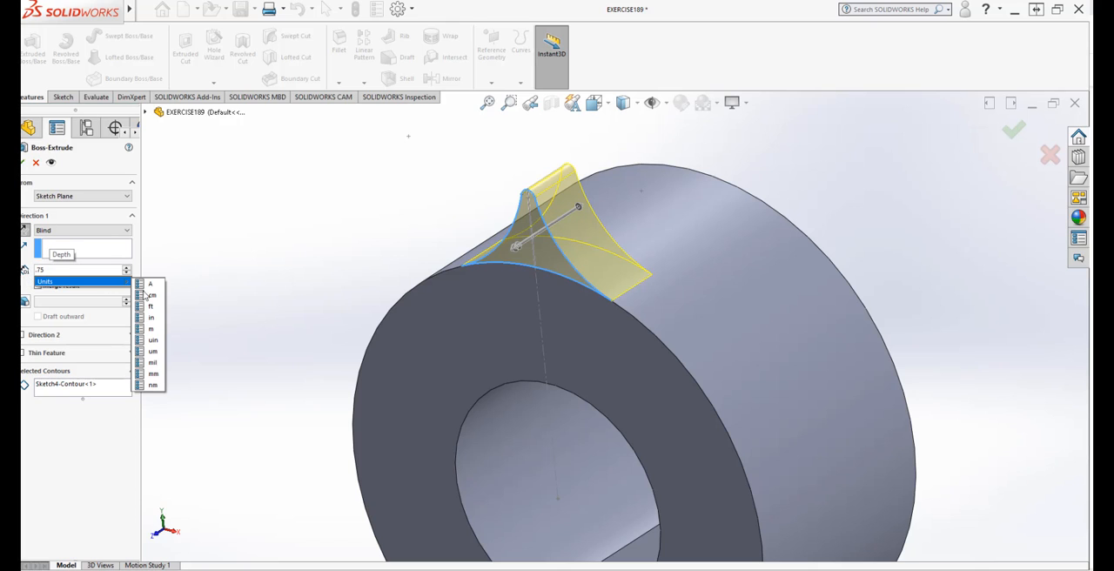
pyautogui.click(161, 326)
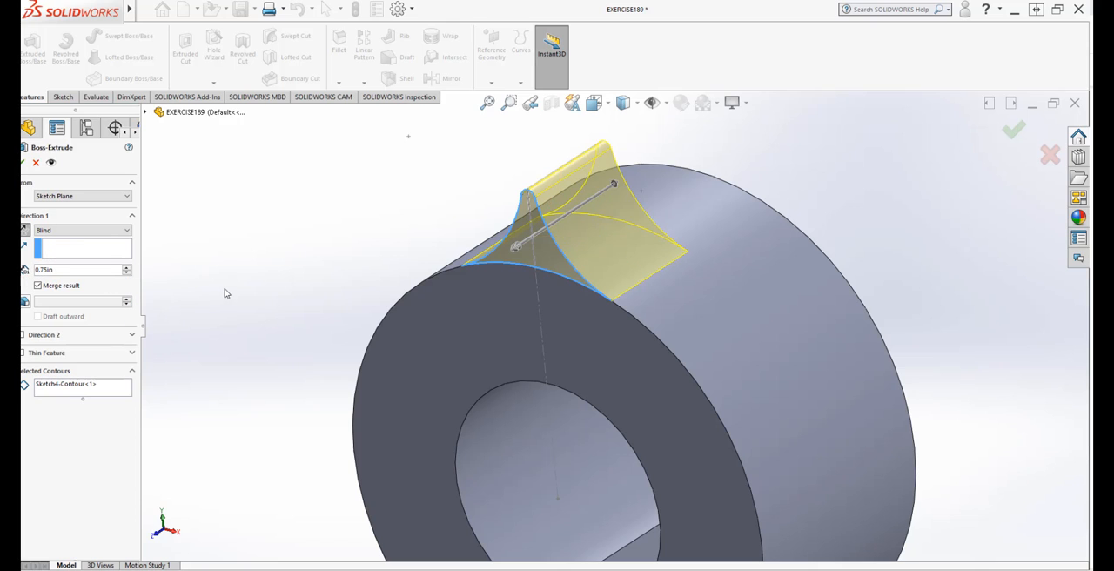
pyautogui.moveTo(224, 292); pyautogui.dragTo(272, 353, button='middle')
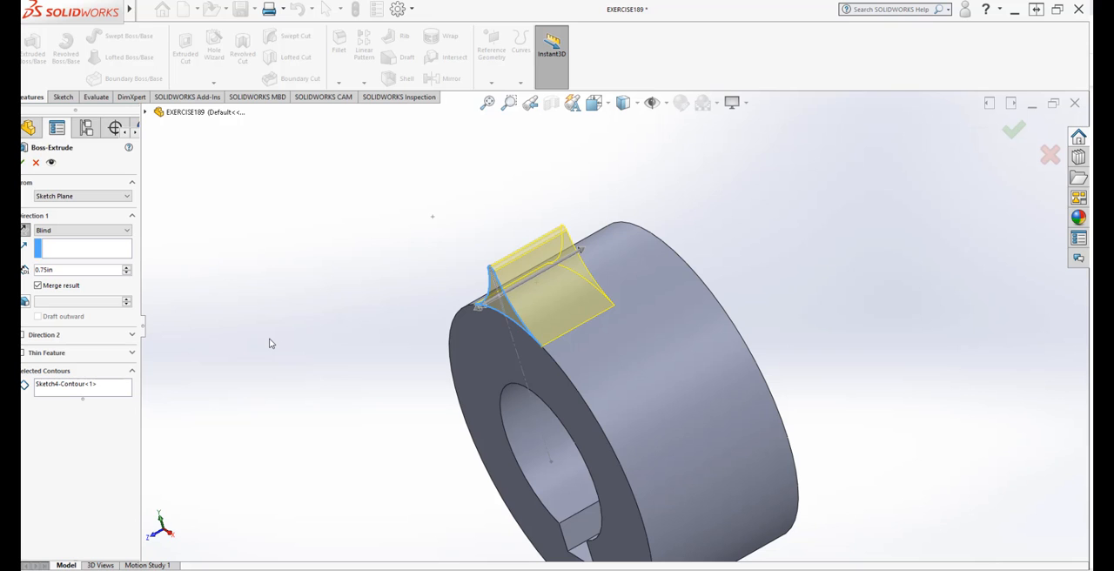
pyautogui.click(24, 163)
# Step: Examine the extruded tooth on the ring from several angles, including its tip and where its base meets the outer surface
pyautogui.moveTo(333, 296); pyautogui.dragTo(419, 326, button='middle')
pyautogui.scroll(2, 434, 329)
pyautogui.scroll(-2, 754, 475)
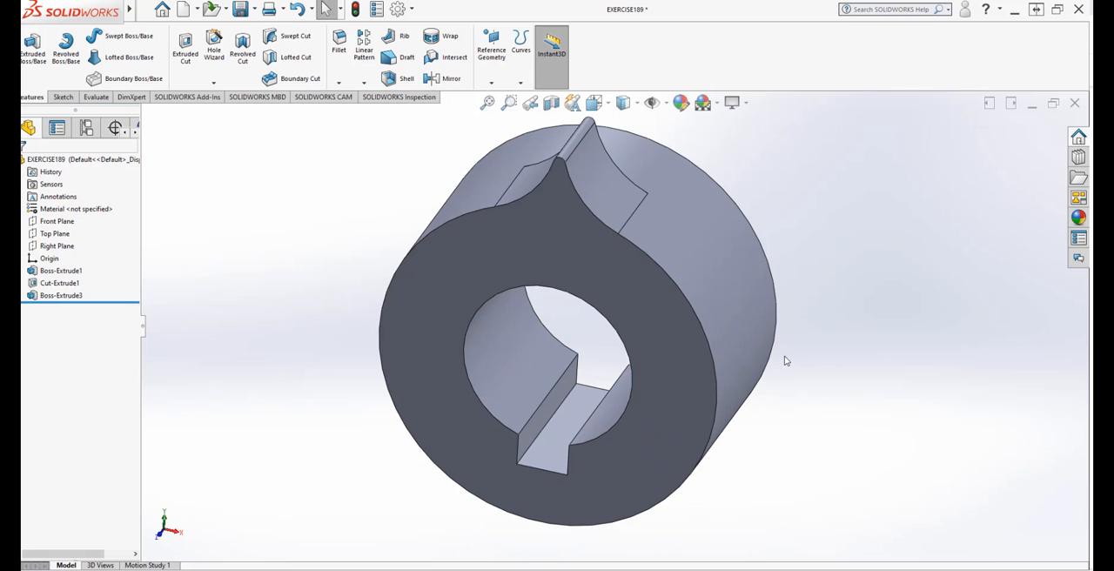
pyautogui.scroll(2, 780, 339)
pyautogui.scroll(-4, 721, 281)
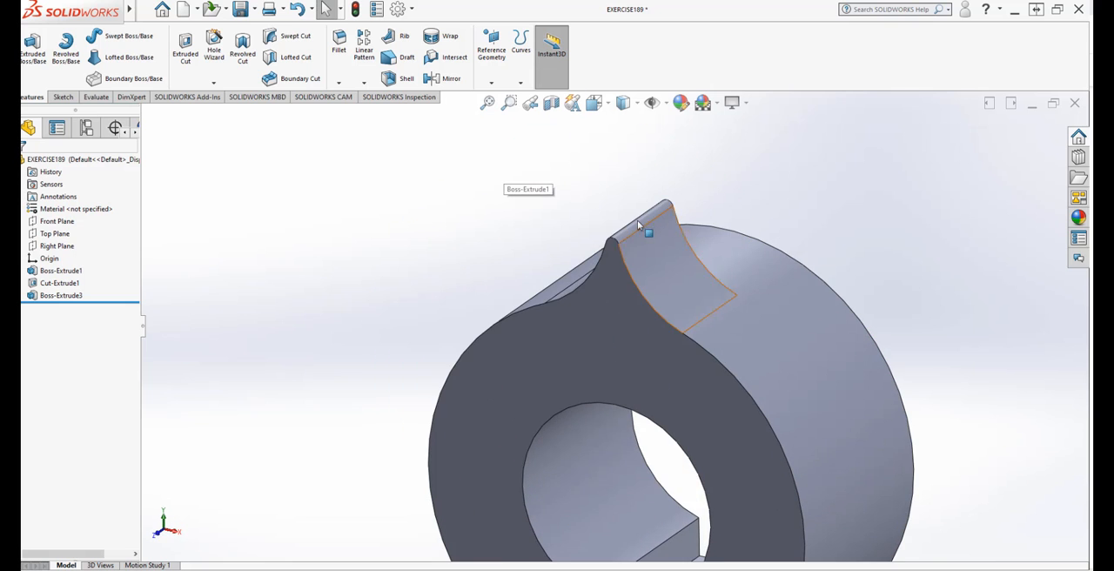
pyautogui.scroll(-2, 638, 225)
pyautogui.scroll(3, 603, 226)
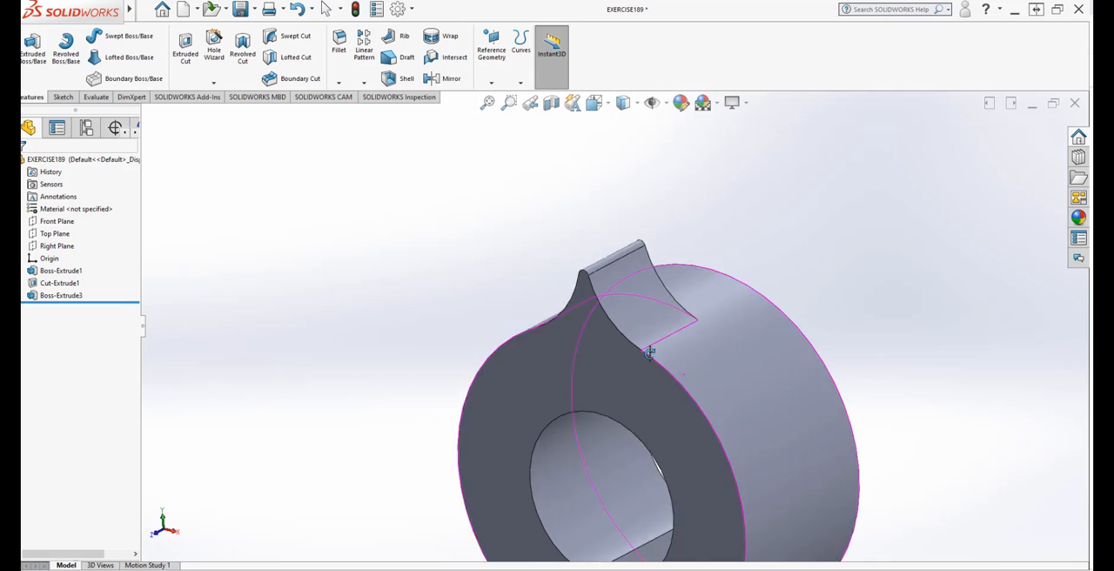
pyautogui.moveTo(649, 351); pyautogui.dragTo(661, 422, button='middle')
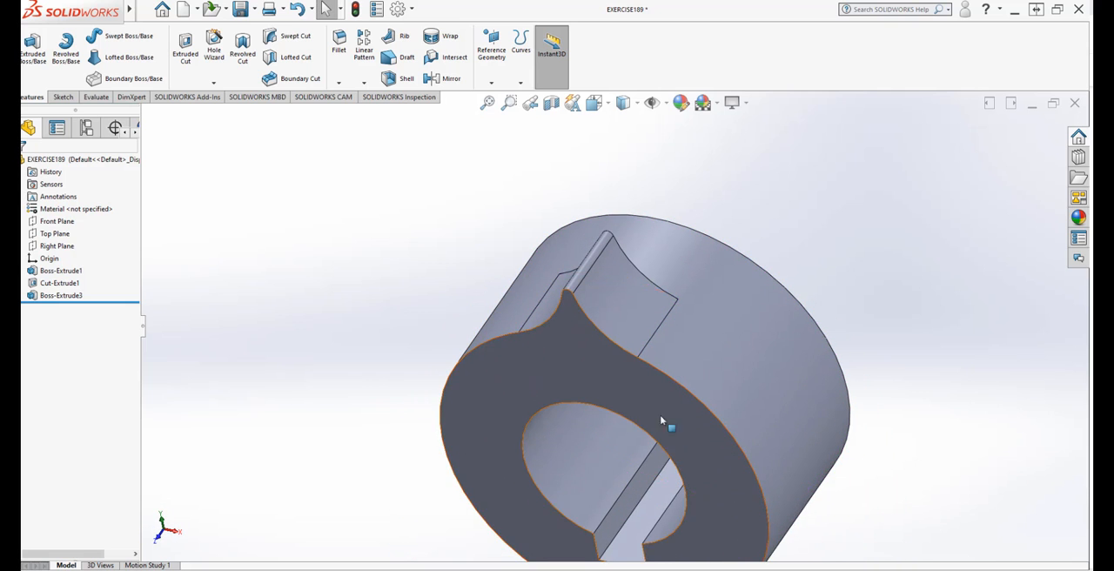
# Step: Examine the tooth's curved side faces and the keyed bore close up and in a view of the whole ring
pyautogui.scroll(-2, 671, 423)
pyautogui.scroll(3, 558, 158)
pyautogui.scroll(-2, 601, 262)
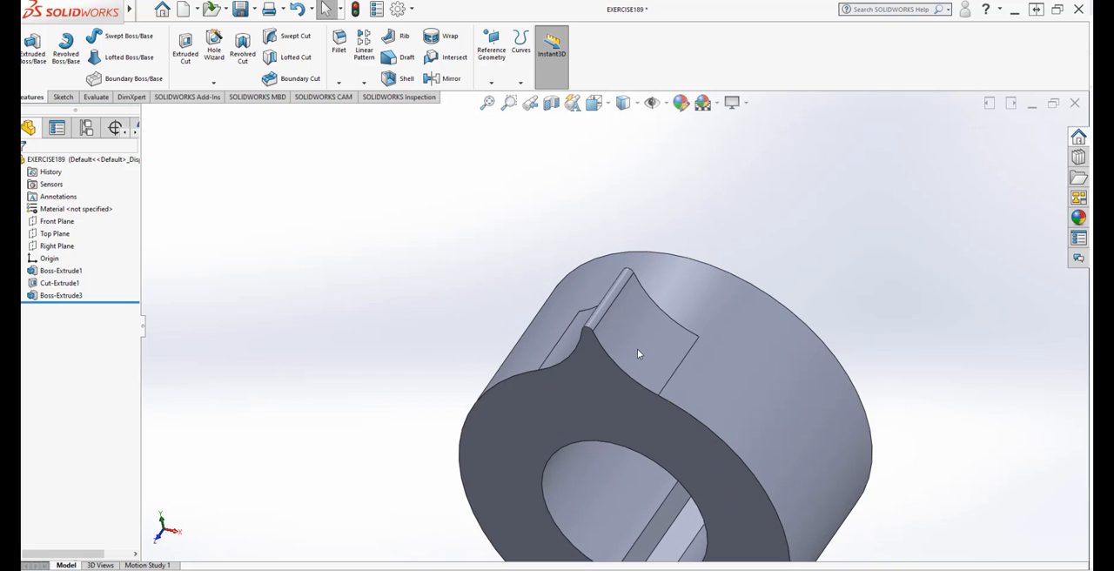
pyautogui.scroll(-2, 590, 196)
pyautogui.scroll(5, 589, 195)
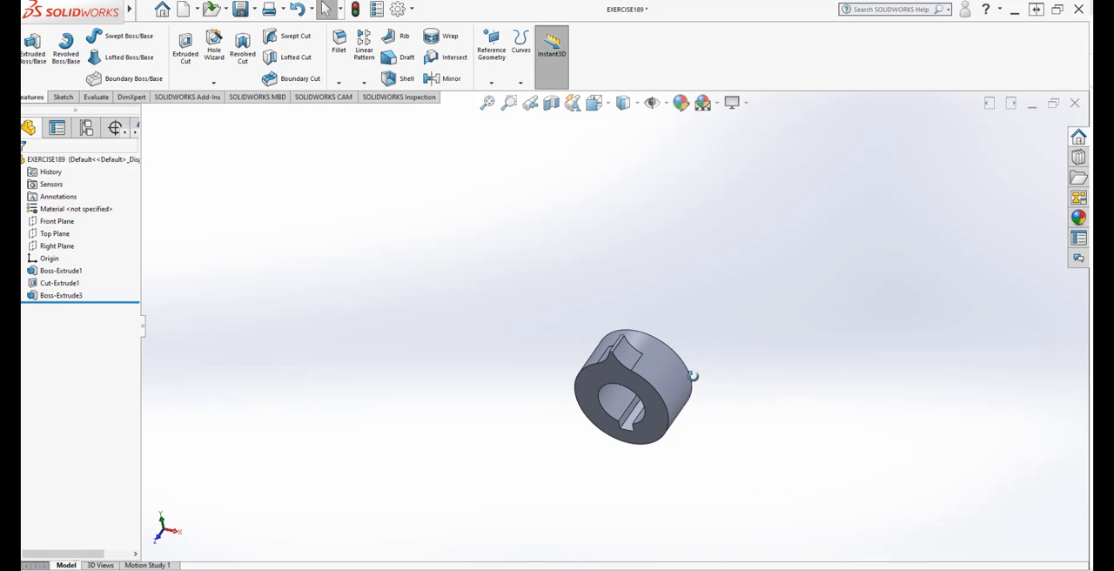
pyautogui.moveTo(694, 376)
pyautogui.mouseDown(button='middle')
pyautogui.moveTo(697, 291)
pyautogui.moveTo(653, 383)
pyautogui.moveTo(677, 339)
pyautogui.moveTo(703, 340)
pyautogui.moveTo(678, 379)
pyautogui.mouseUp(button='middle')
pyautogui.scroll(-2, 653, 387)
pyautogui.scroll(-1, 655, 390)
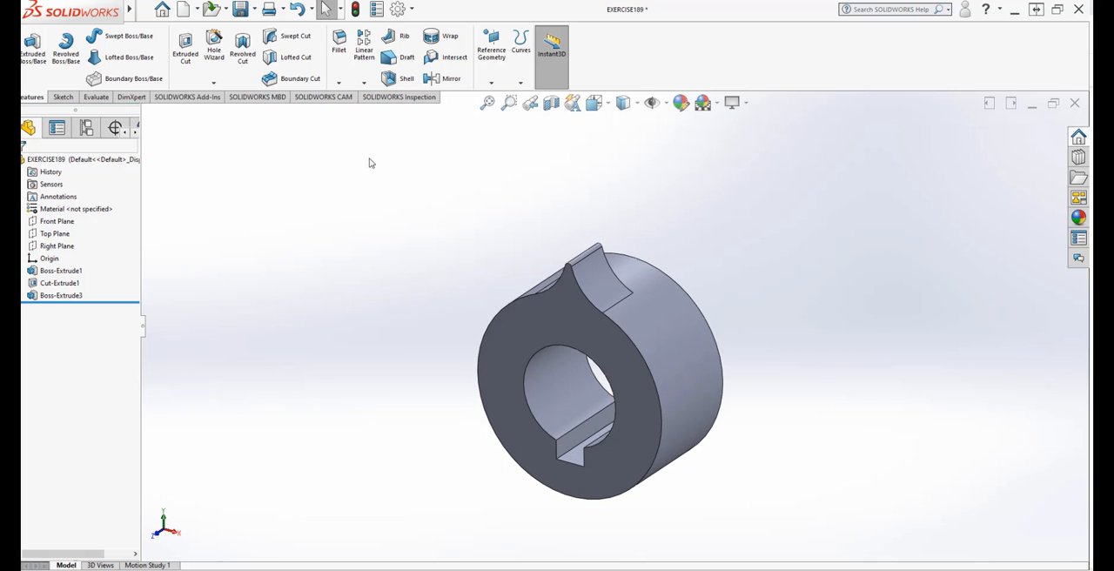
# Step: Set up a circular pattern around the bore's front circular edge with 9 equally spaced instances over 360 degrees
pyautogui.click(363, 82)
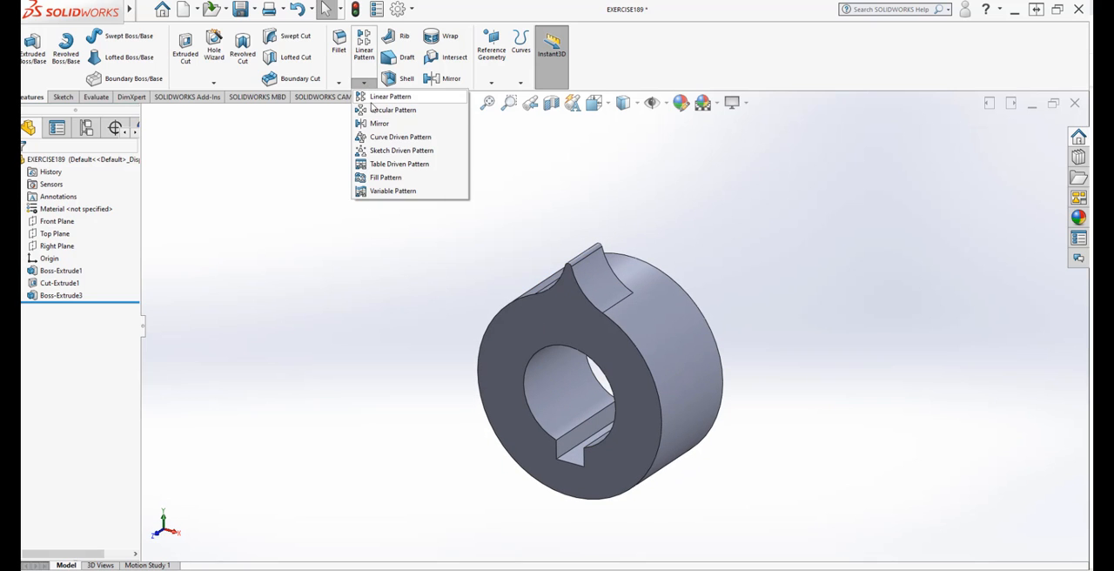
pyautogui.click(376, 110)
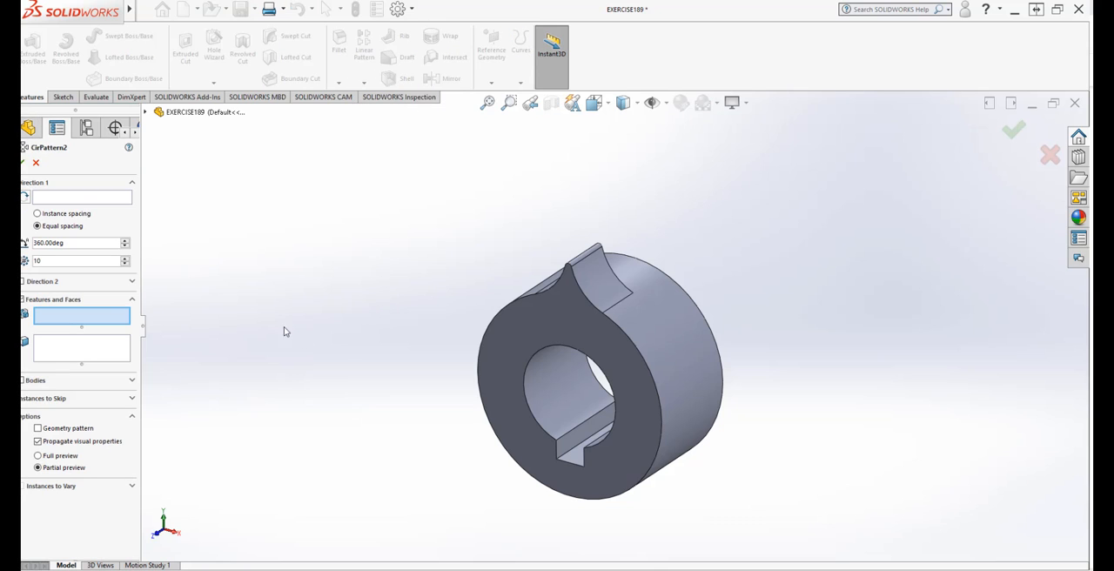
pyautogui.doubleClick(68, 262)
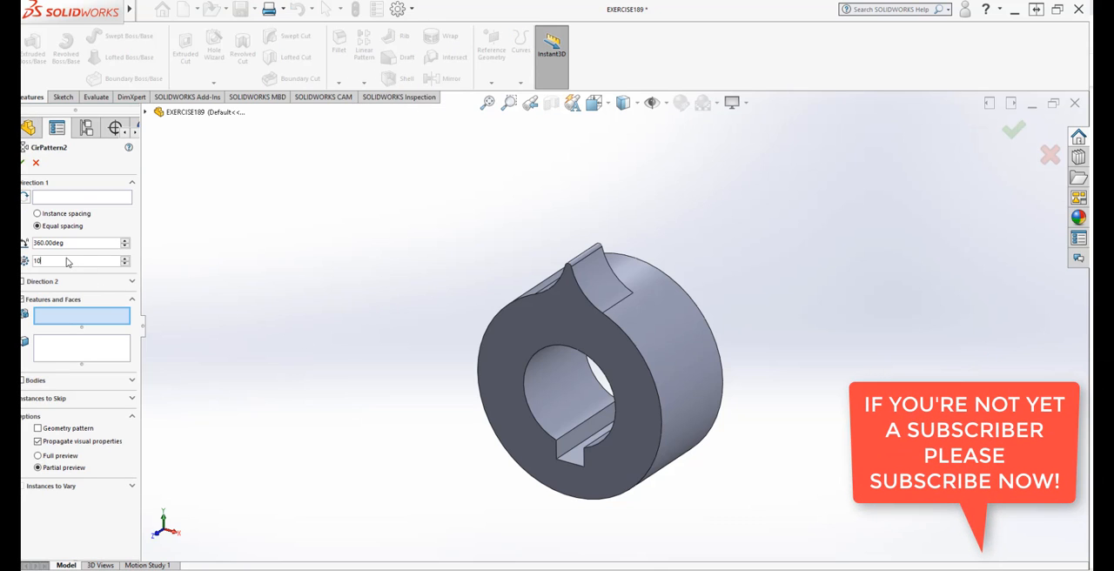
pyautogui.moveTo(42, 261); pyautogui.dragTo(30, 261)
pyautogui.write('9')
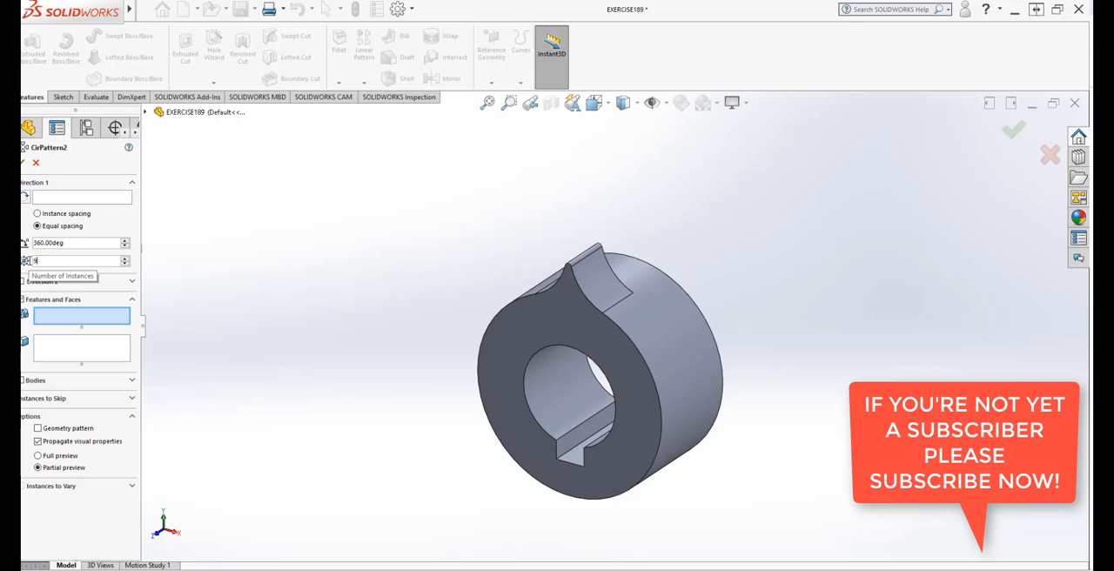
pyautogui.click(68, 201)
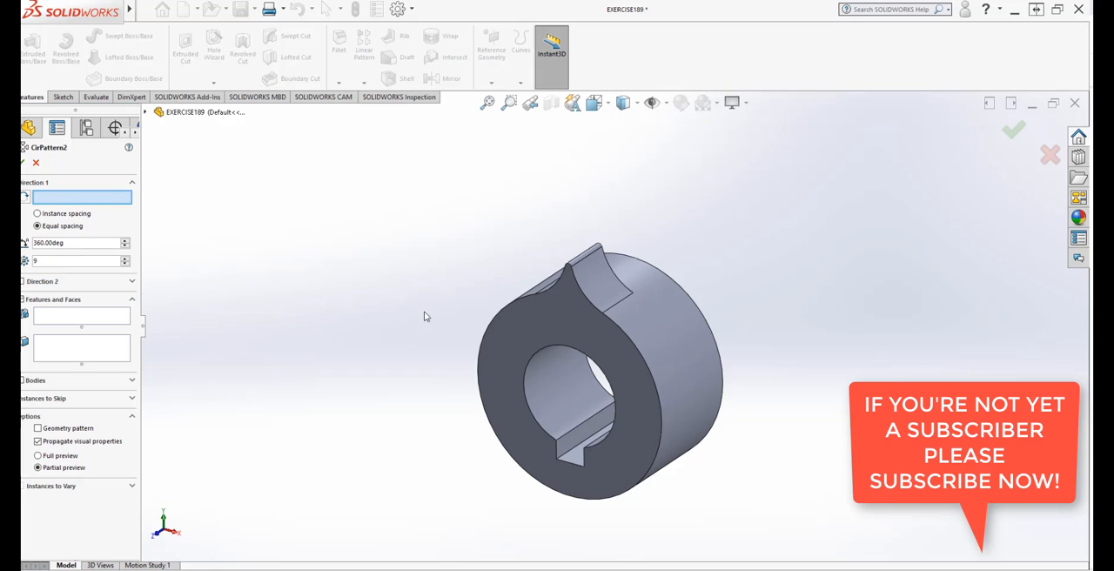
pyautogui.click(541, 353)
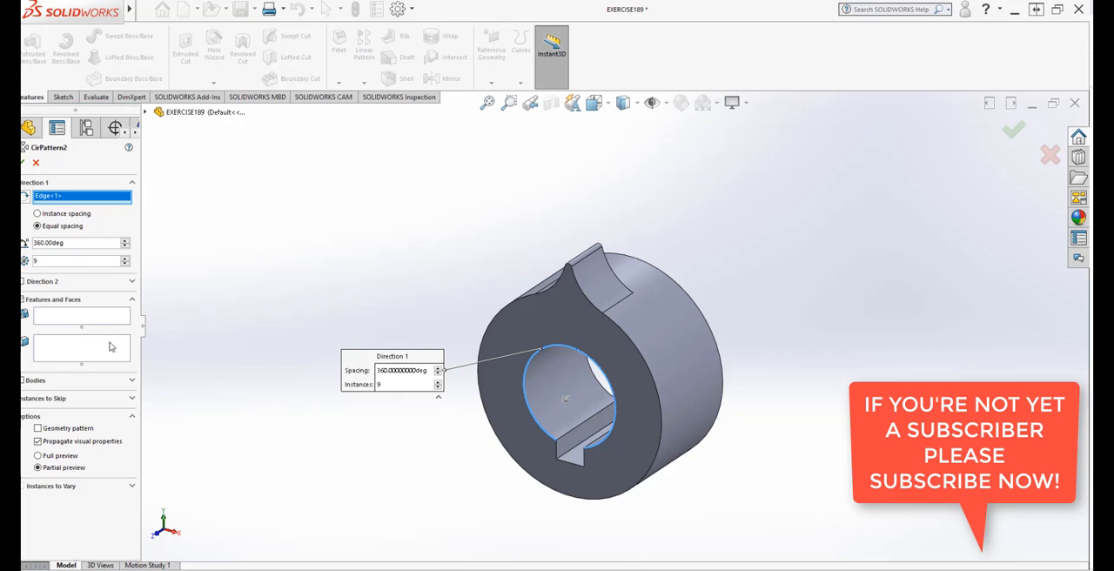
# Step: Choose the tooth extrusion Boss-Extrude3 as the feature to pattern, check the preview around the ring and accept the pattern
pyautogui.click(94, 319)
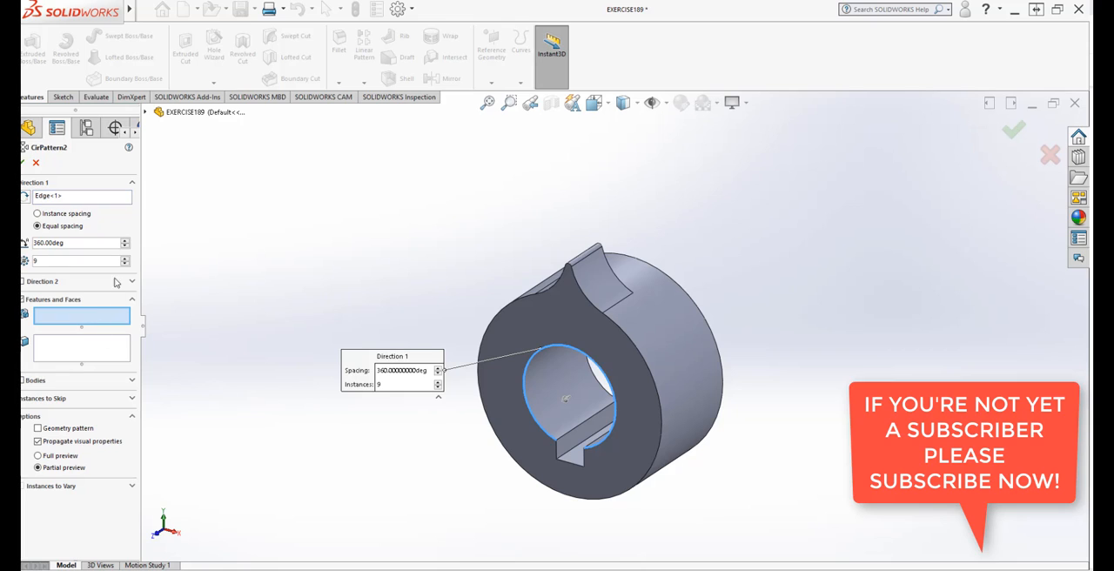
pyautogui.click(146, 113)
pyautogui.click(187, 249)
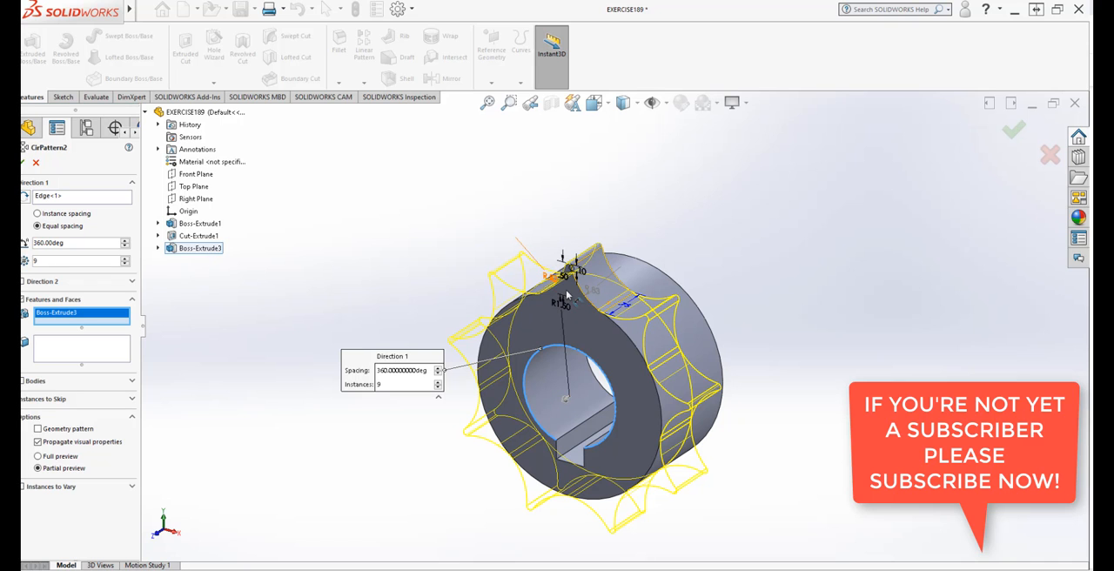
pyautogui.moveTo(665, 522); pyautogui.dragTo(765, 400, button='middle')
pyautogui.scroll(2, 753, 389)
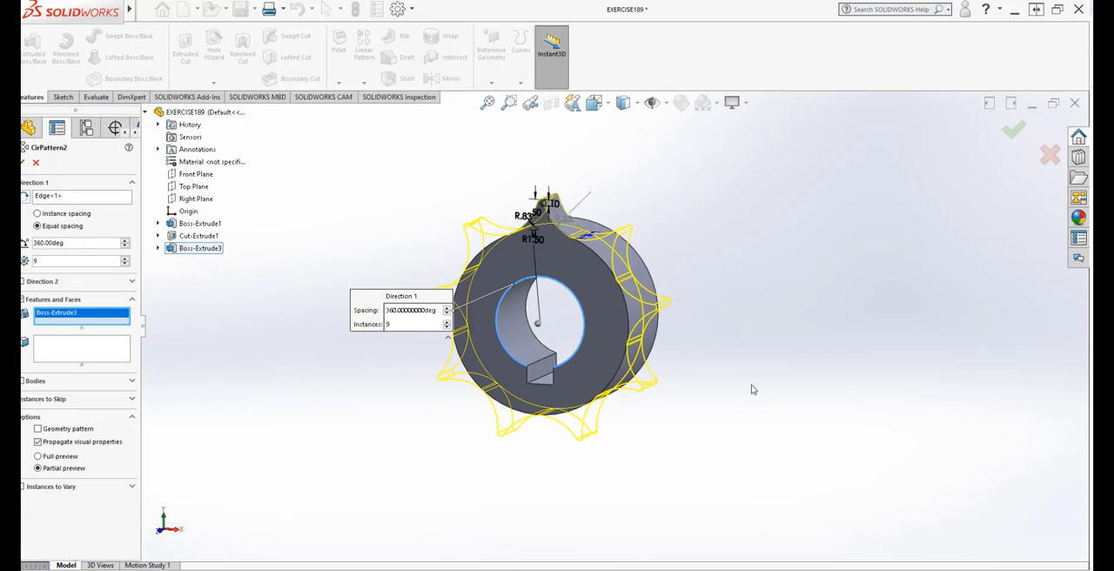
pyautogui.moveTo(680, 324); pyautogui.dragTo(603, 316, button='middle')
pyautogui.scroll(-3, 584, 314)
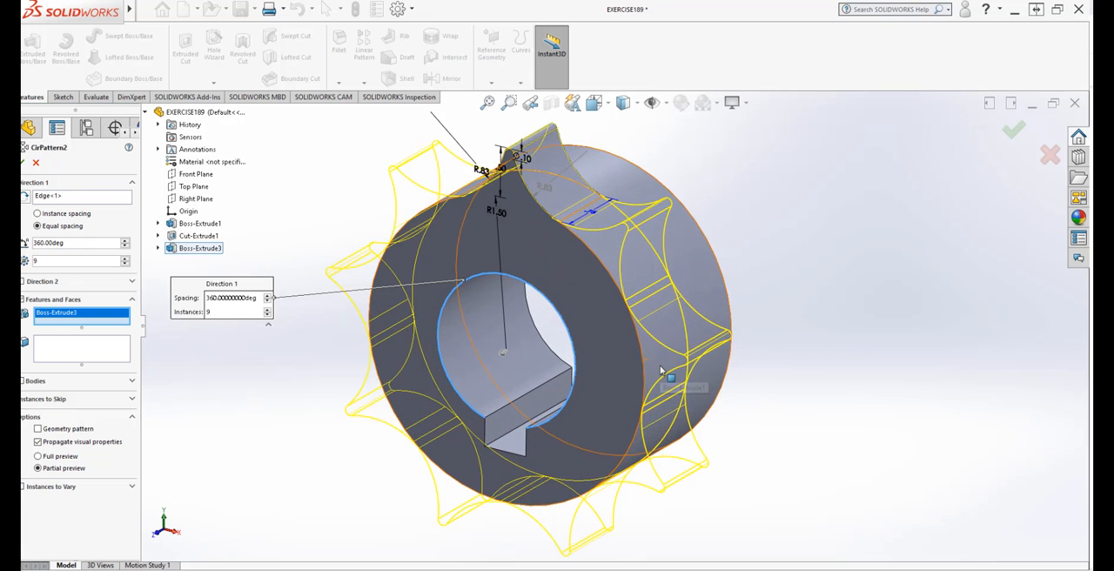
pyautogui.moveTo(666, 373); pyautogui.dragTo(683, 352, button='middle')
pyautogui.scroll(2, 678, 364)
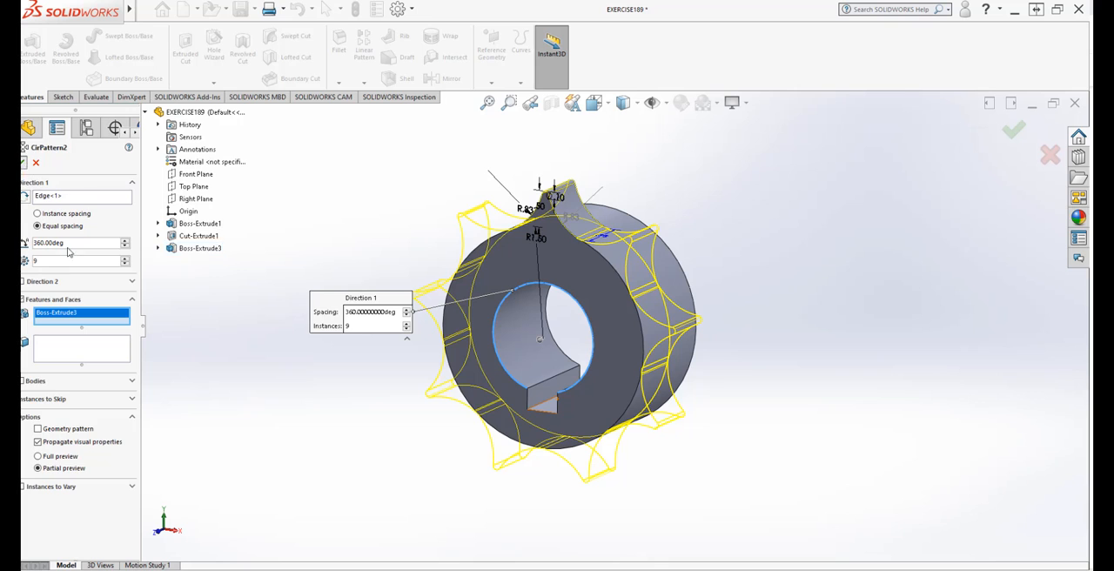
pyautogui.press('Return')
pyautogui.moveTo(402, 430); pyautogui.dragTo(562, 492, button='middle')
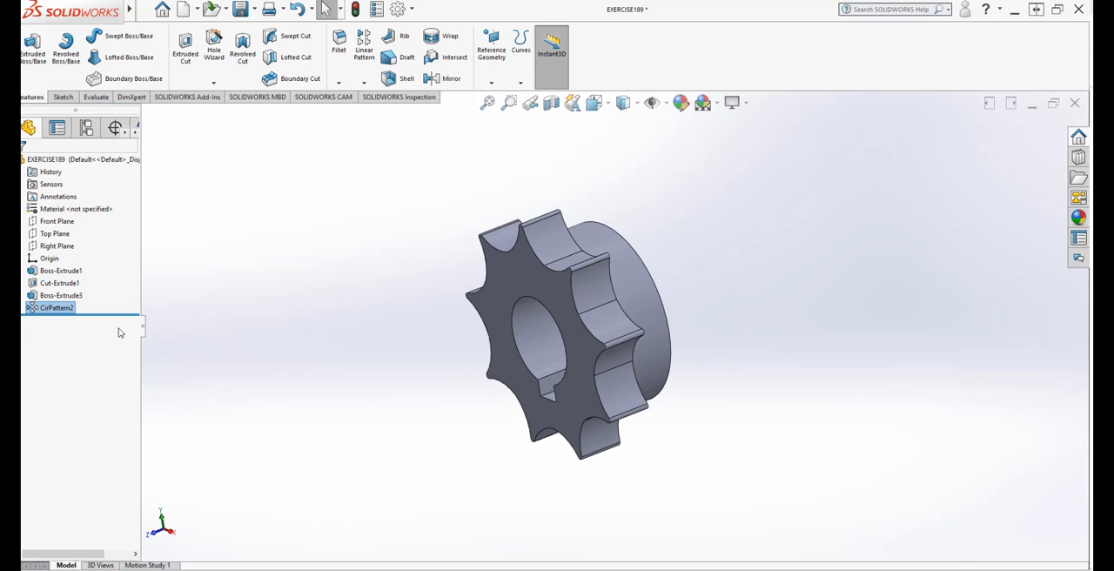
pyautogui.moveTo(502, 475); pyautogui.dragTo(389, 448, button='middle')
# Step: Edit the ring's base extrusion, set its Mid Plane depth to 3 in, and check the lengthened hub
pyautogui.click(78, 309)
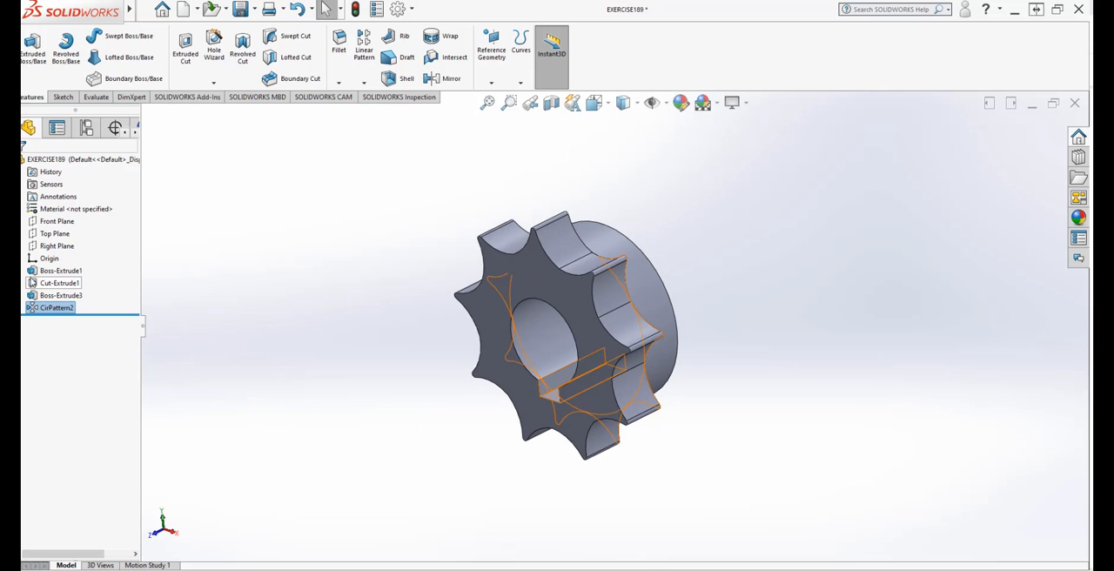
pyautogui.click(27, 272)
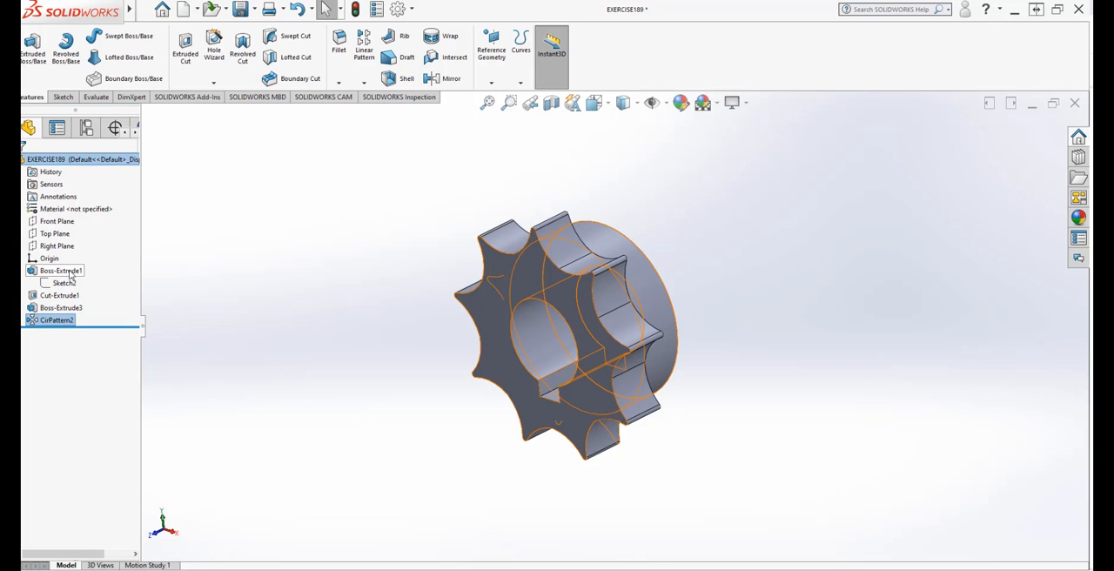
pyautogui.rightClick(72, 274)
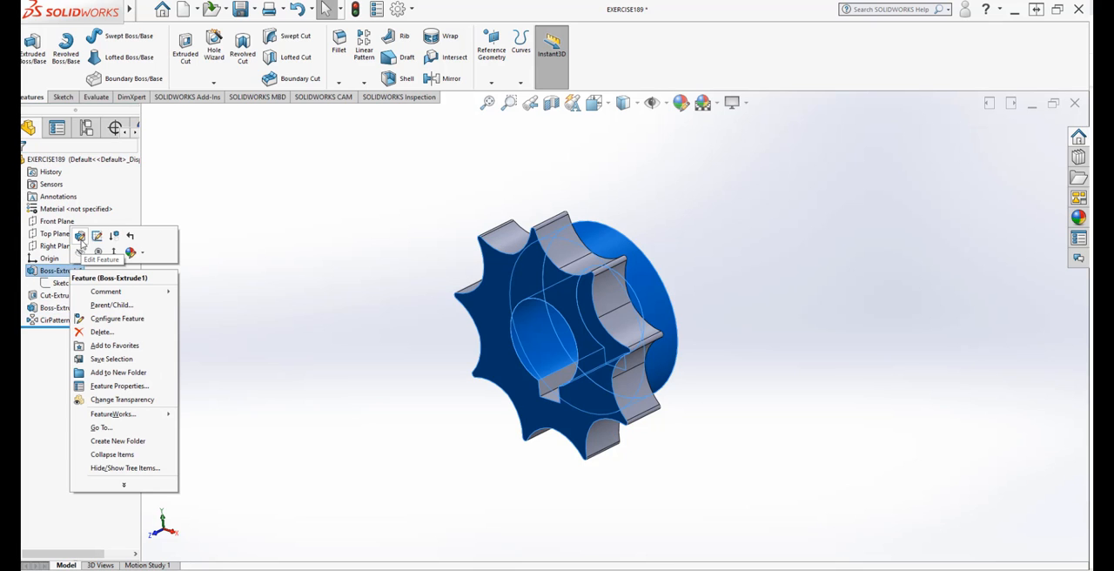
pyautogui.click(81, 237)
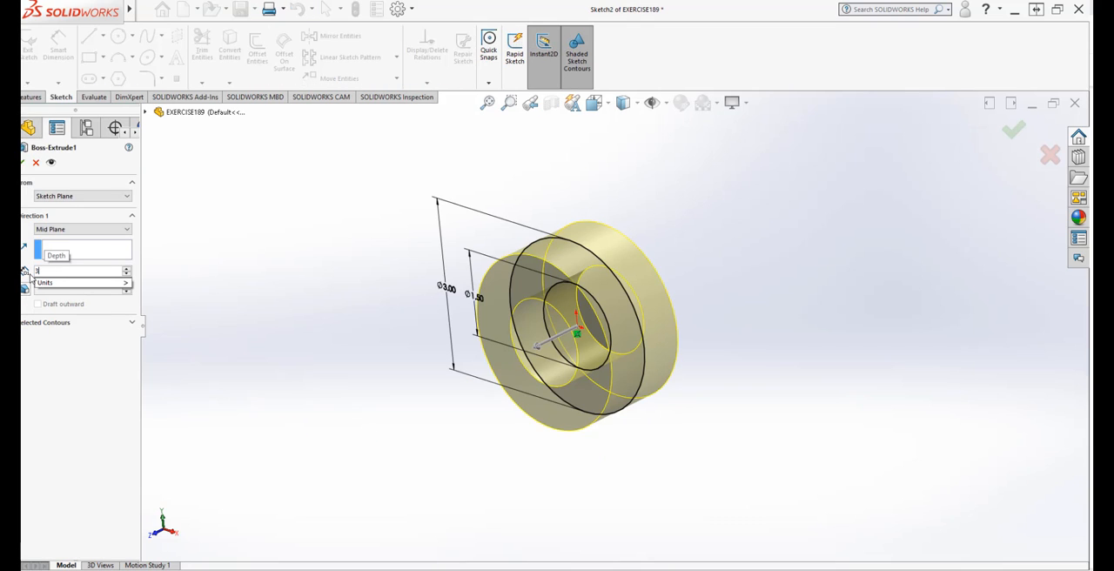
pyautogui.moveTo(58, 286)
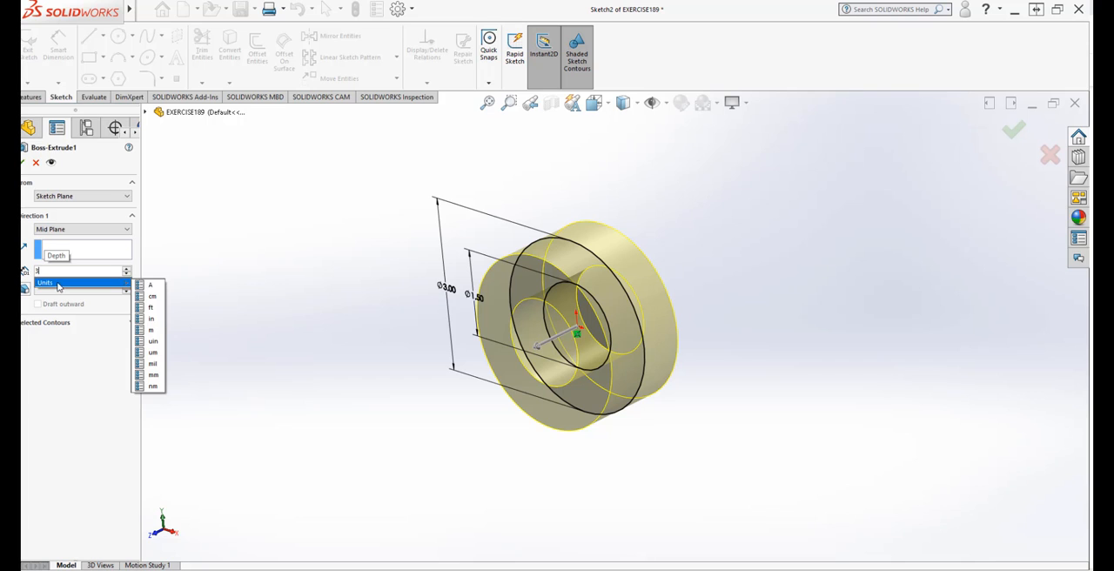
pyautogui.click(155, 320)
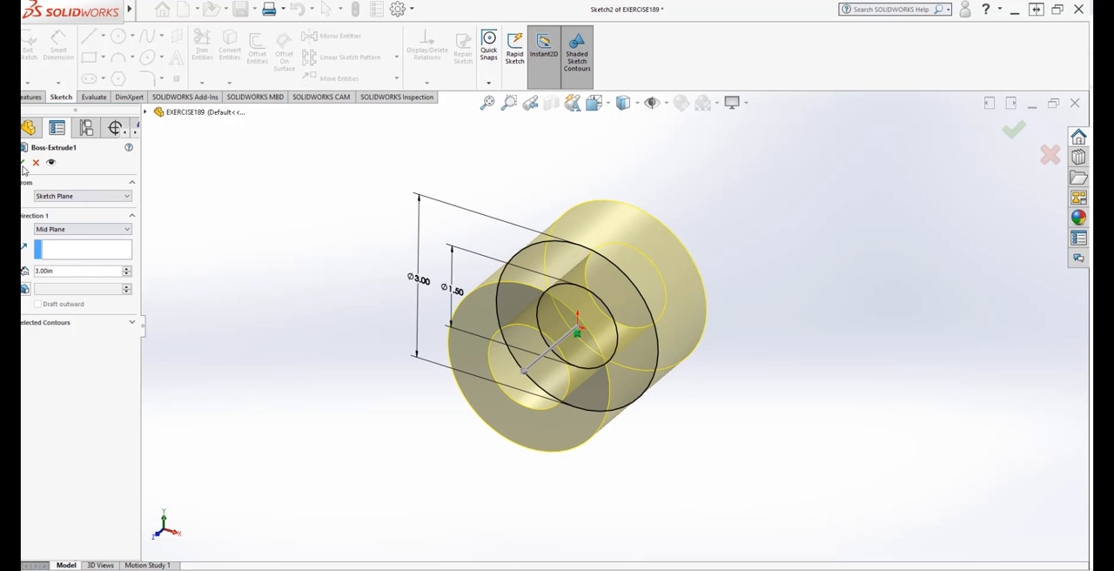
pyautogui.press('Return')
pyautogui.moveTo(406, 449); pyautogui.dragTo(658, 325, button='middle')
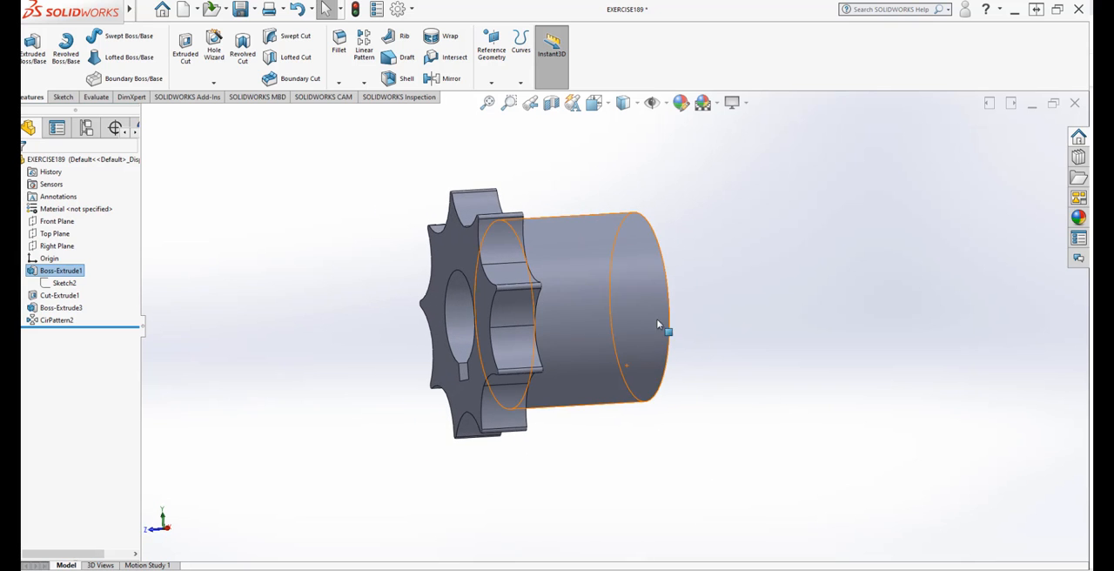
pyautogui.moveTo(640, 379); pyautogui.dragTo(662, 330, button='middle')
pyautogui.moveTo(632, 416)
pyautogui.mouseDown(button='middle')
pyautogui.moveTo(612, 444)
pyautogui.moveTo(623, 441)
pyautogui.moveTo(597, 393)
pyautogui.moveTo(567, 397)
pyautogui.moveTo(652, 418)
pyautogui.moveTo(643, 445)
pyautogui.moveTo(618, 420)
pyautogui.mouseUp(button='middle')
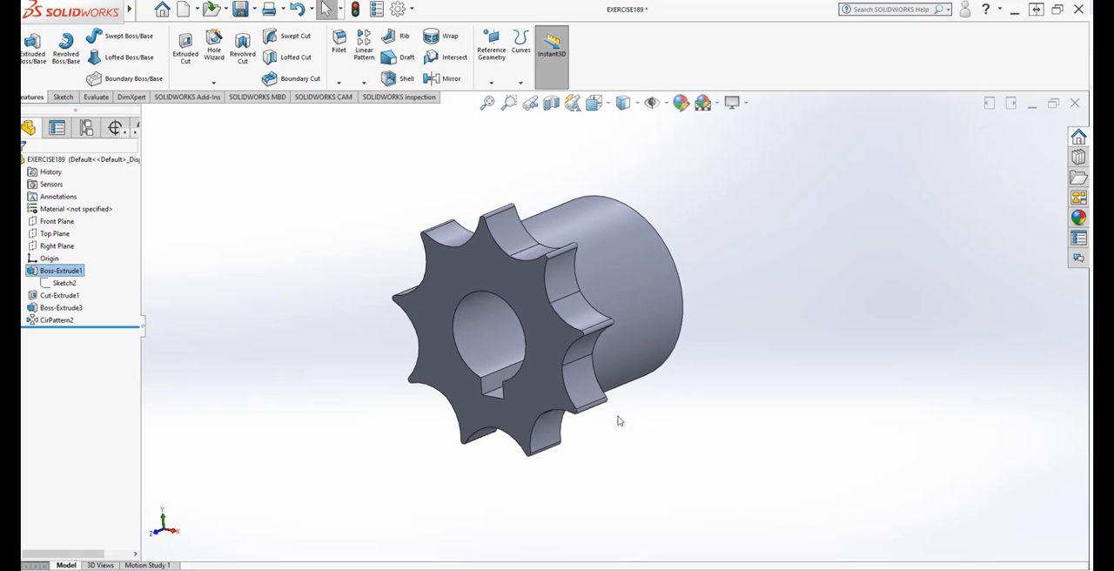
# Step: Mirror the base extrusion Boss-Extrude1 and the tooth pattern CirPattern2 about the Front Plane, and check both toothed ends
pyautogui.click(366, 83)
pyautogui.click(379, 124)
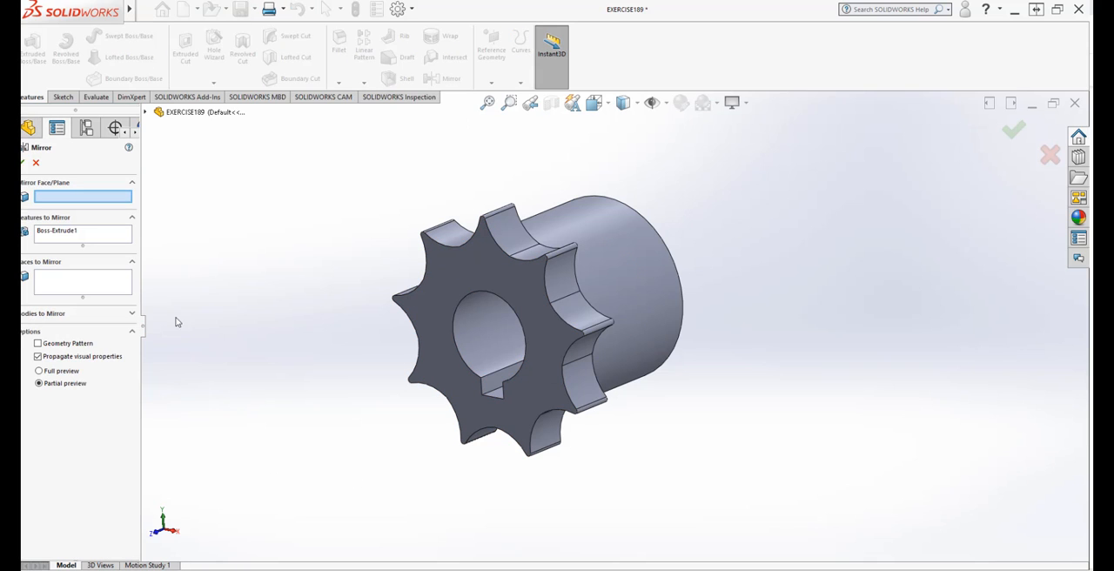
pyautogui.click(146, 113)
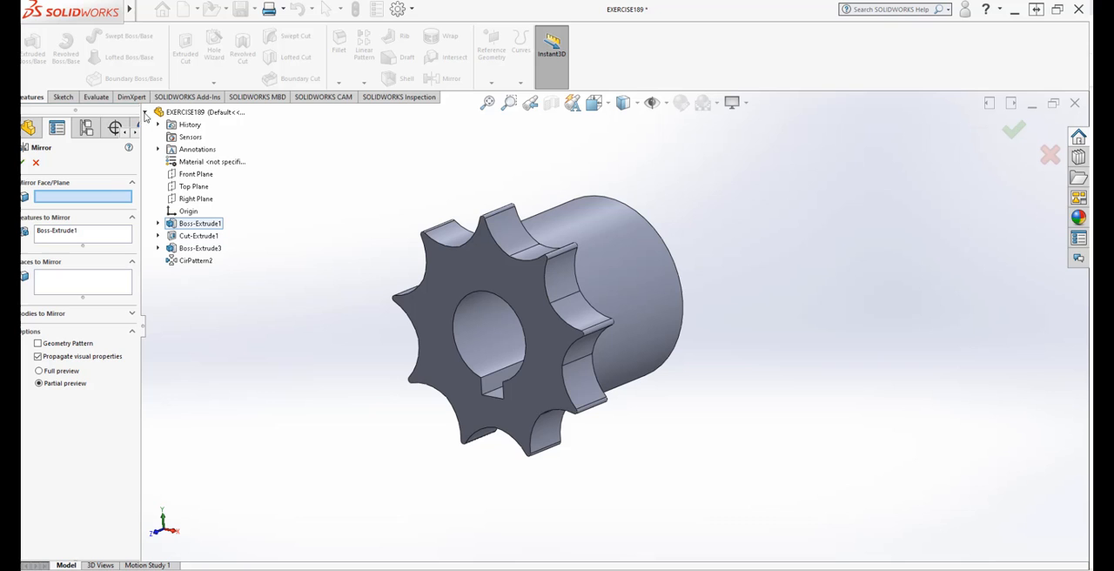
pyautogui.click(195, 178)
pyautogui.moveTo(413, 488); pyautogui.dragTo(374, 485, button='middle')
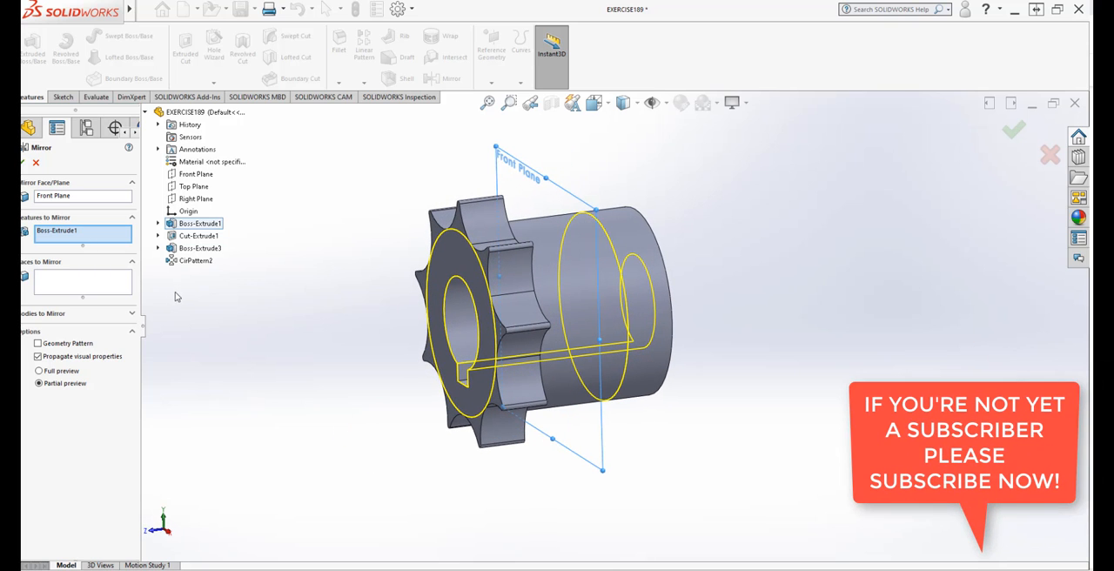
pyautogui.click(196, 262)
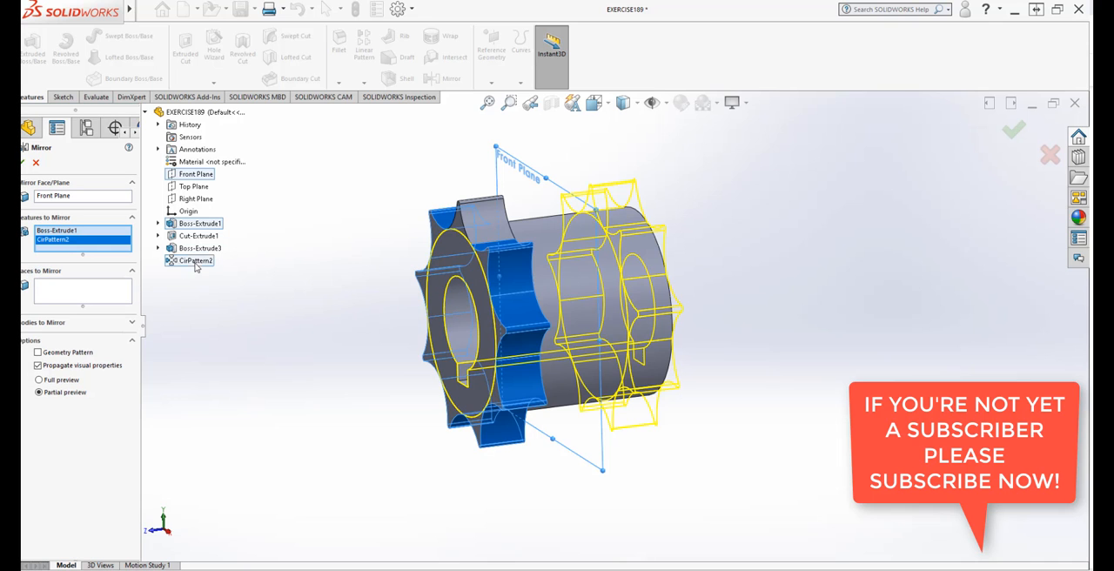
pyautogui.moveTo(254, 405); pyautogui.dragTo(271, 453, button='middle')
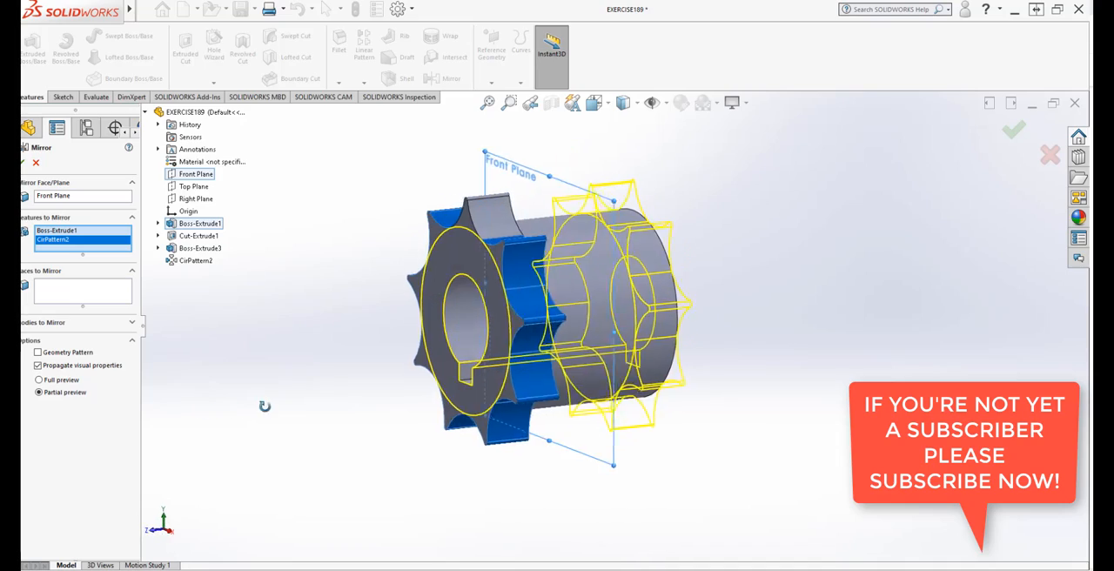
pyautogui.moveTo(765, 341); pyautogui.dragTo(750, 427, button='middle')
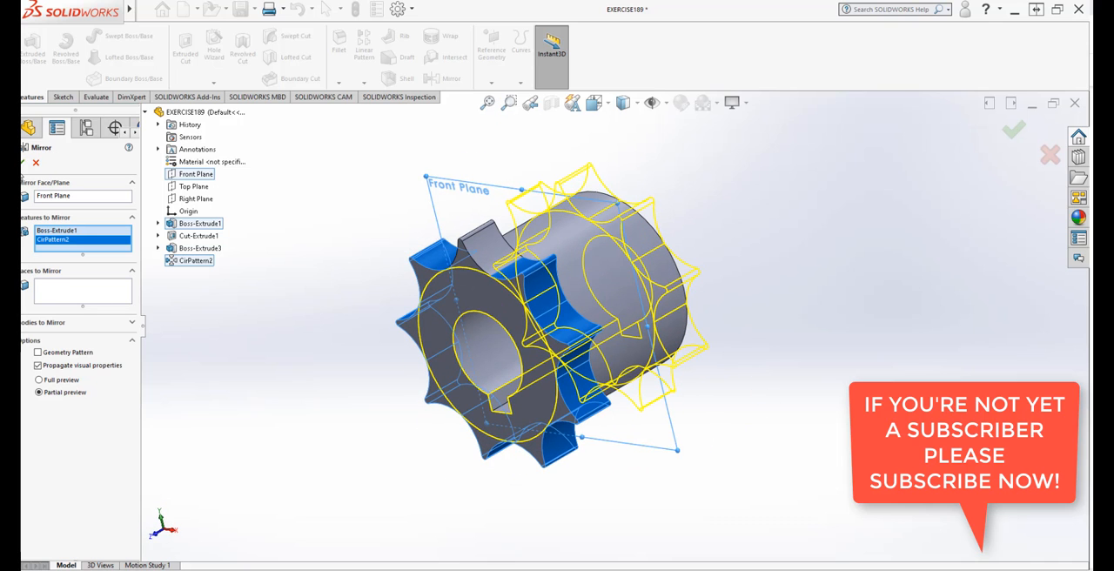
pyautogui.click(24, 164)
pyautogui.moveTo(824, 414); pyautogui.dragTo(743, 391, button='middle')
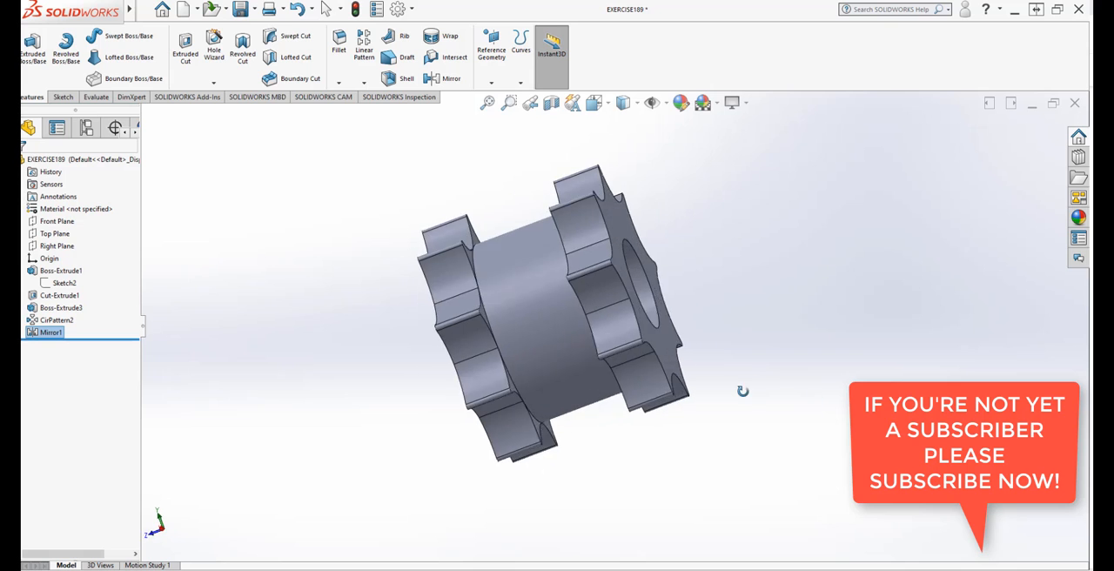
pyautogui.moveTo(867, 339); pyautogui.dragTo(815, 427, button='middle')
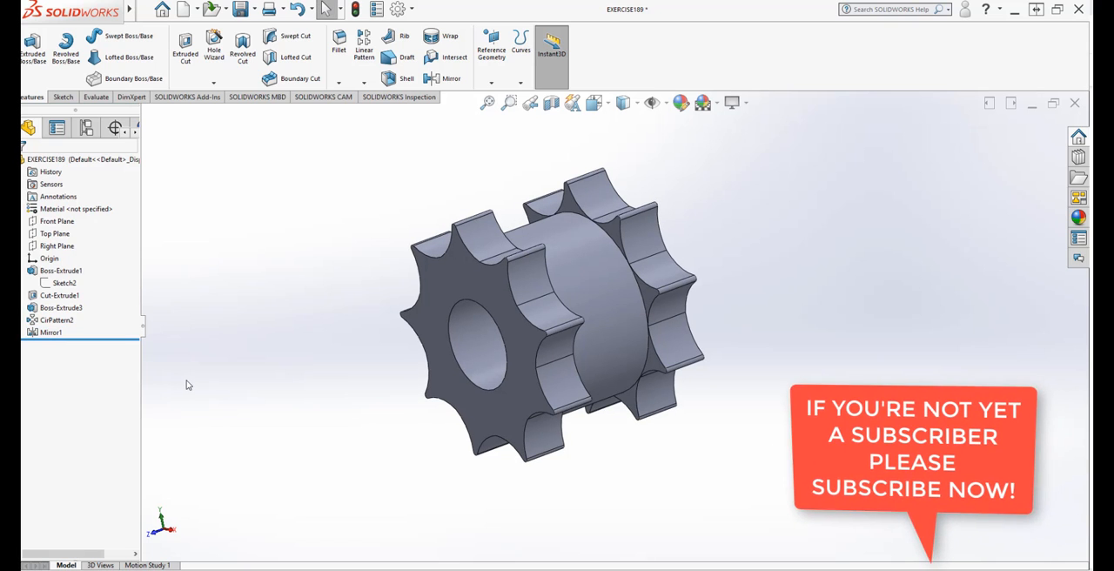
# Step: Move the keyway cut Cut-Extrude1 after Mirror1 in the feature order and inspect the keyway in the bore
pyautogui.click(60, 295)
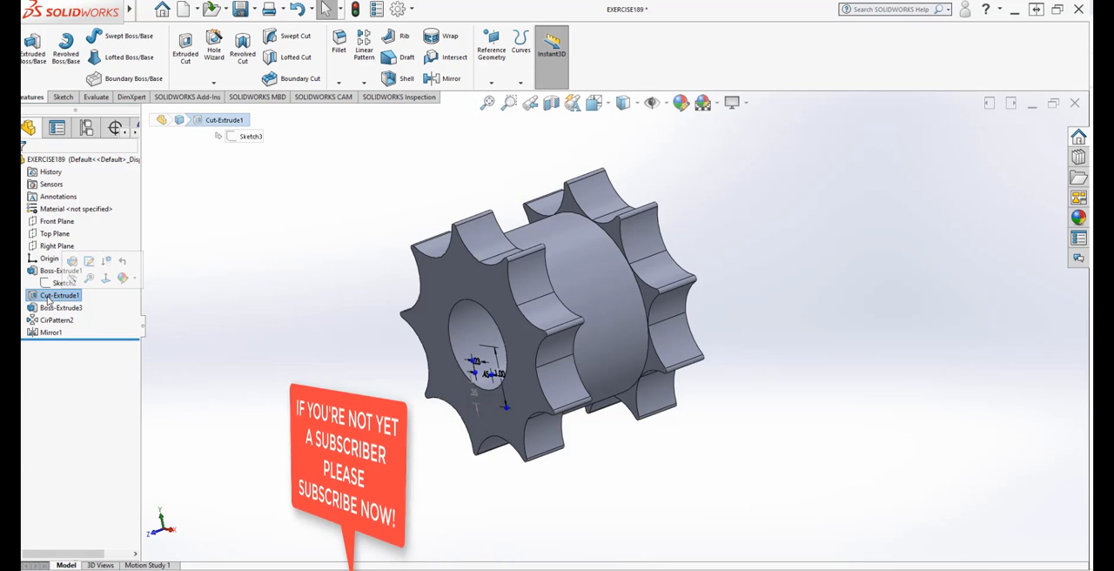
pyautogui.moveTo(57, 298)
pyautogui.mouseDown()
pyautogui.moveTo(43, 336)
pyautogui.moveTo(77, 348)
pyautogui.mouseUp()
pyautogui.moveTo(398, 464); pyautogui.dragTo(550, 464, button='middle')
pyautogui.scroll(-4, 520, 401)
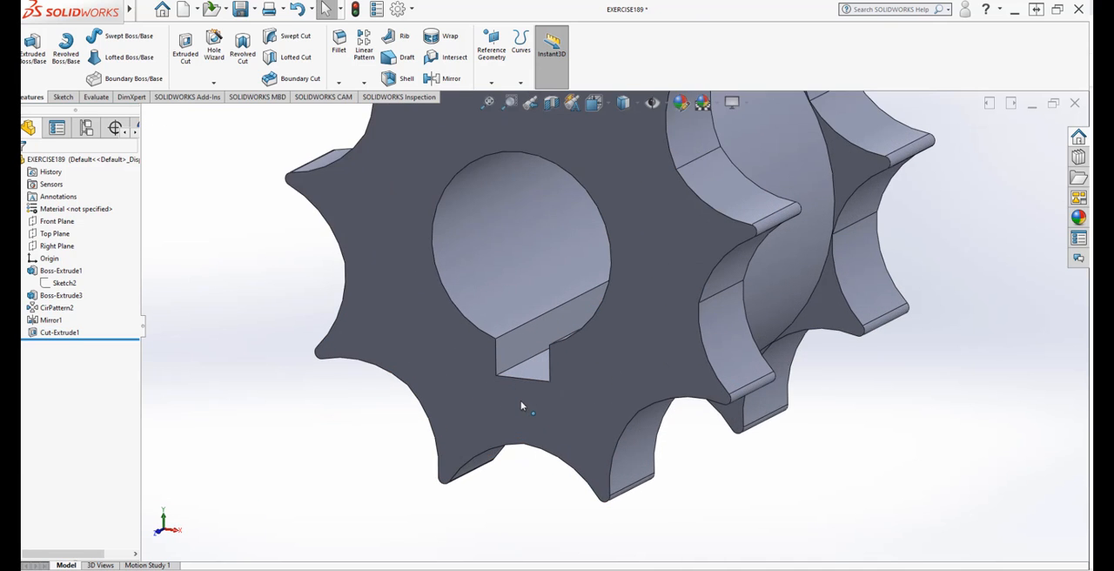
pyautogui.moveTo(521, 400); pyautogui.dragTo(706, 481, button='middle')
pyautogui.scroll(3, 534, 367)
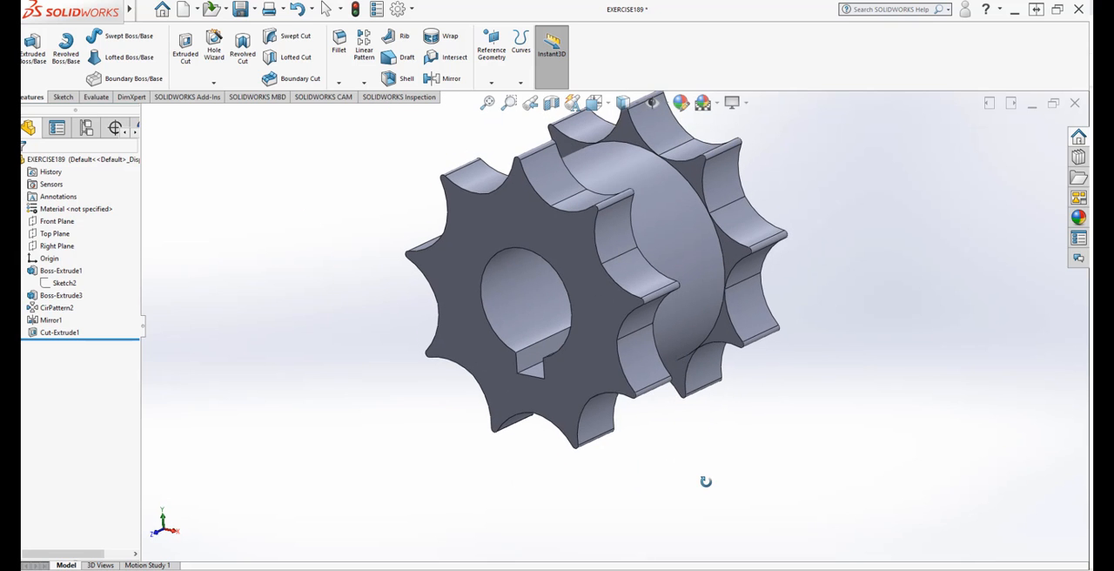
pyautogui.scroll(-3, 455, 373)
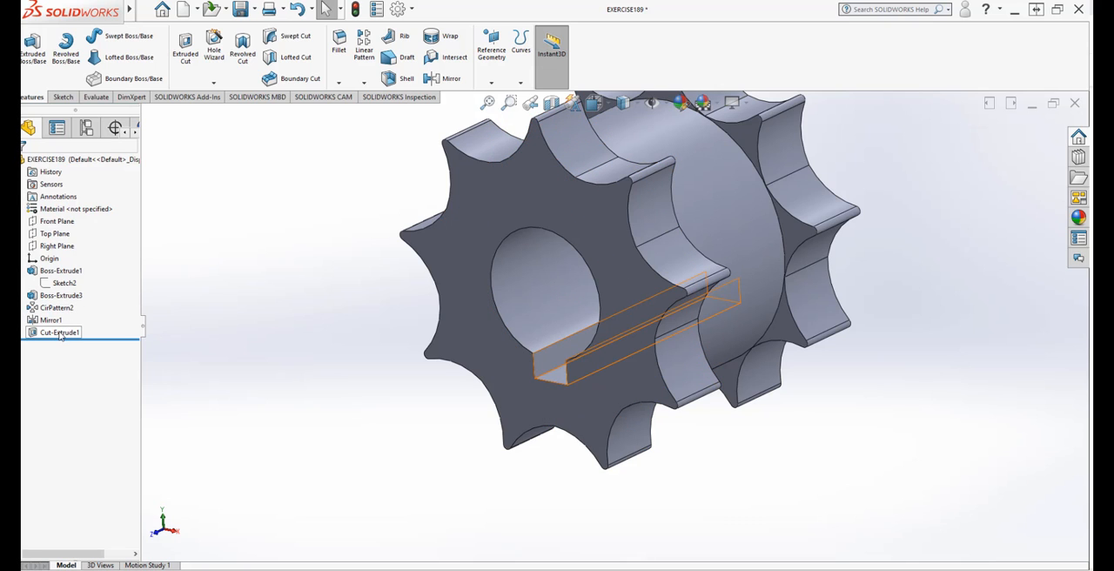
pyautogui.moveTo(550, 475); pyautogui.dragTo(766, 385, button='middle')
pyautogui.scroll(-2, 760, 287)
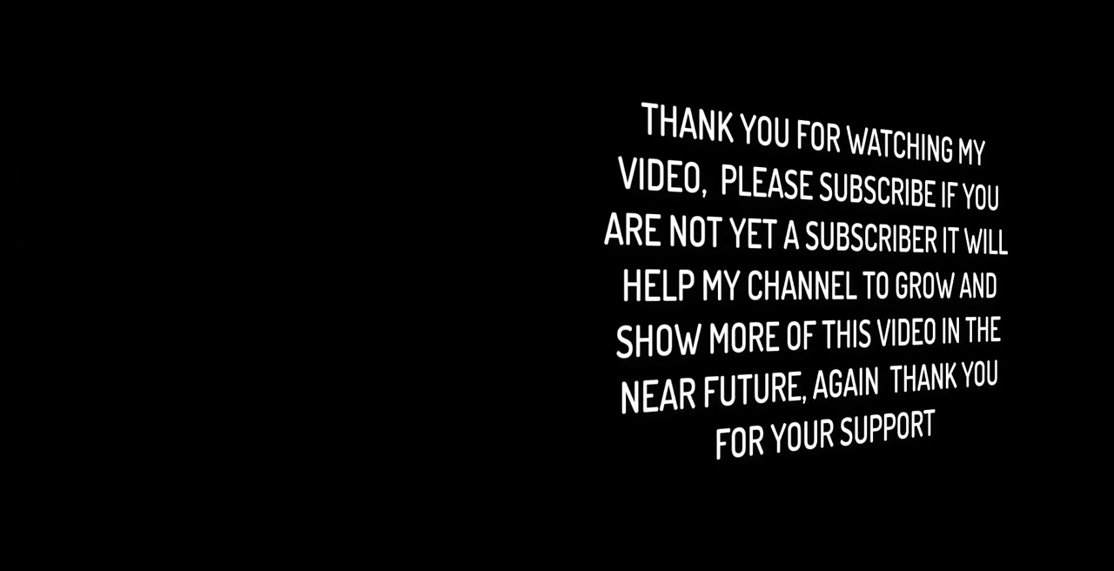